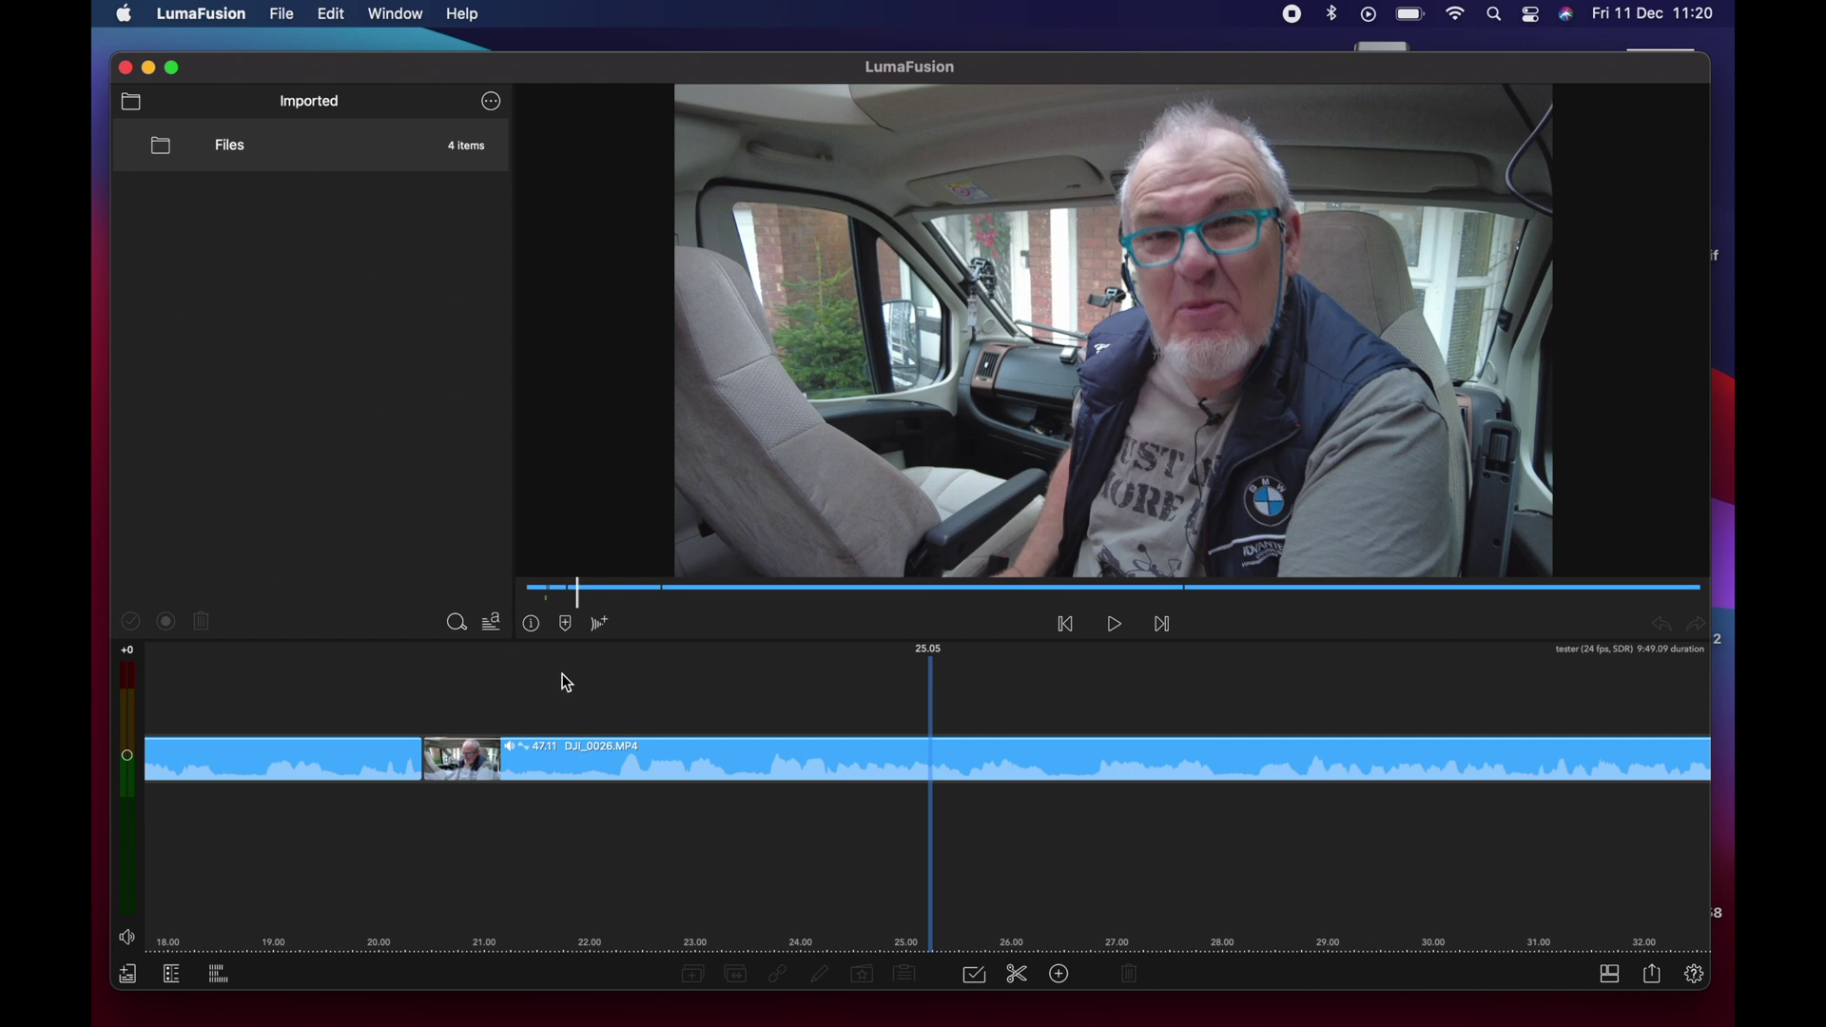
Scroll the timeline back so the playhead sits at 0.03, the start of the DJI_0026.MP4 clip.
scroll(564, 677, "left", 5)
scroll(562, 673, "left", 20)
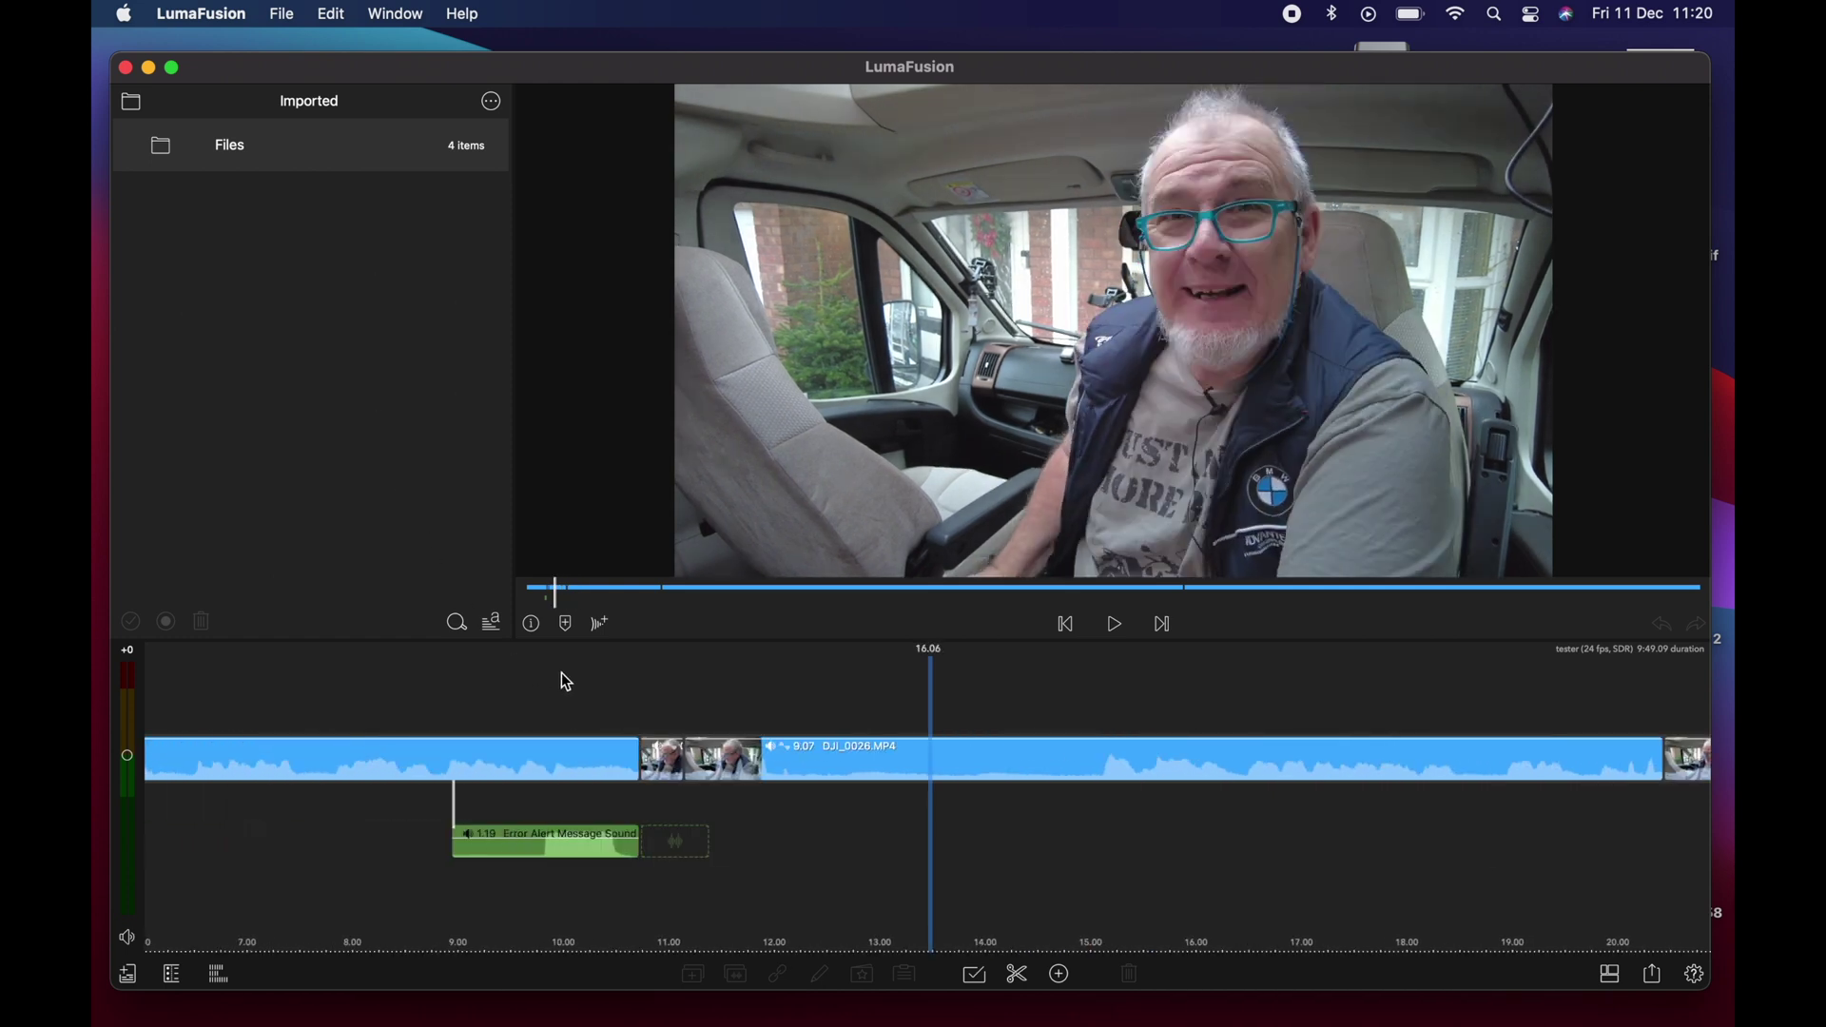
scroll(561, 673, "left", 12)
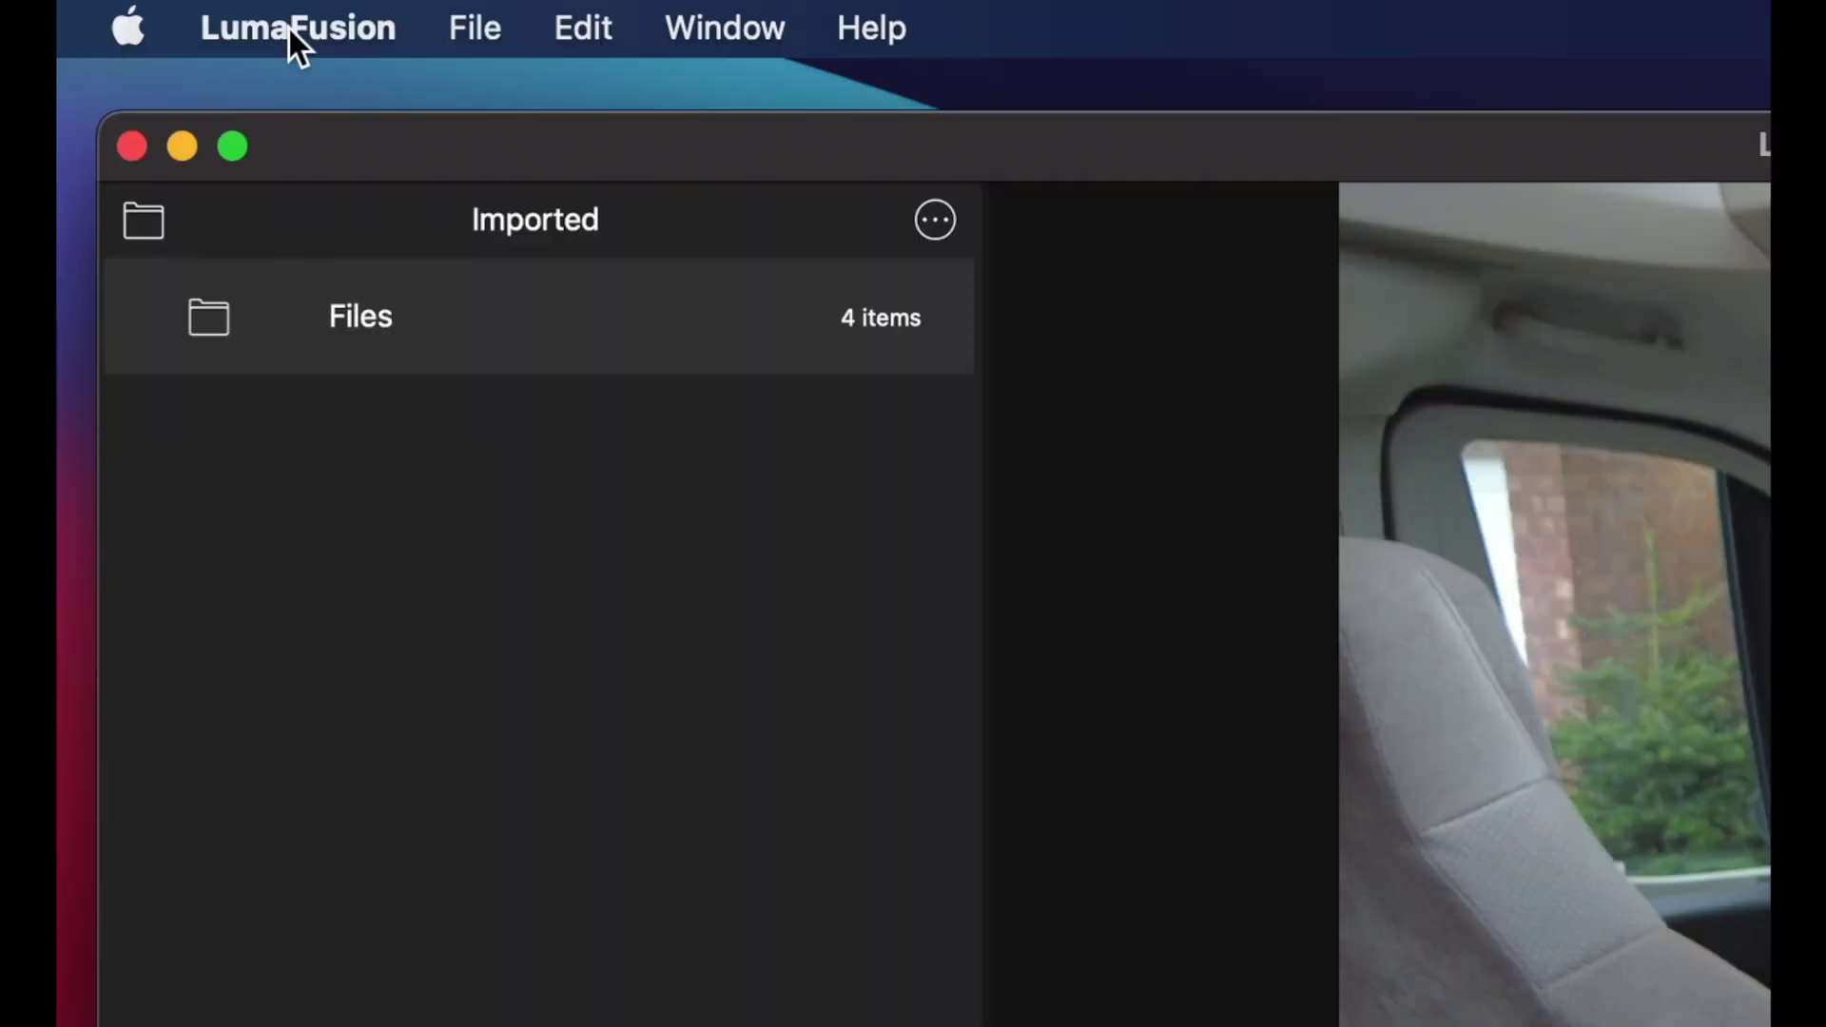
Enable Touch Alternatives from the LumaFusion app menu and confirm it is checked.
left_click(201, 15)
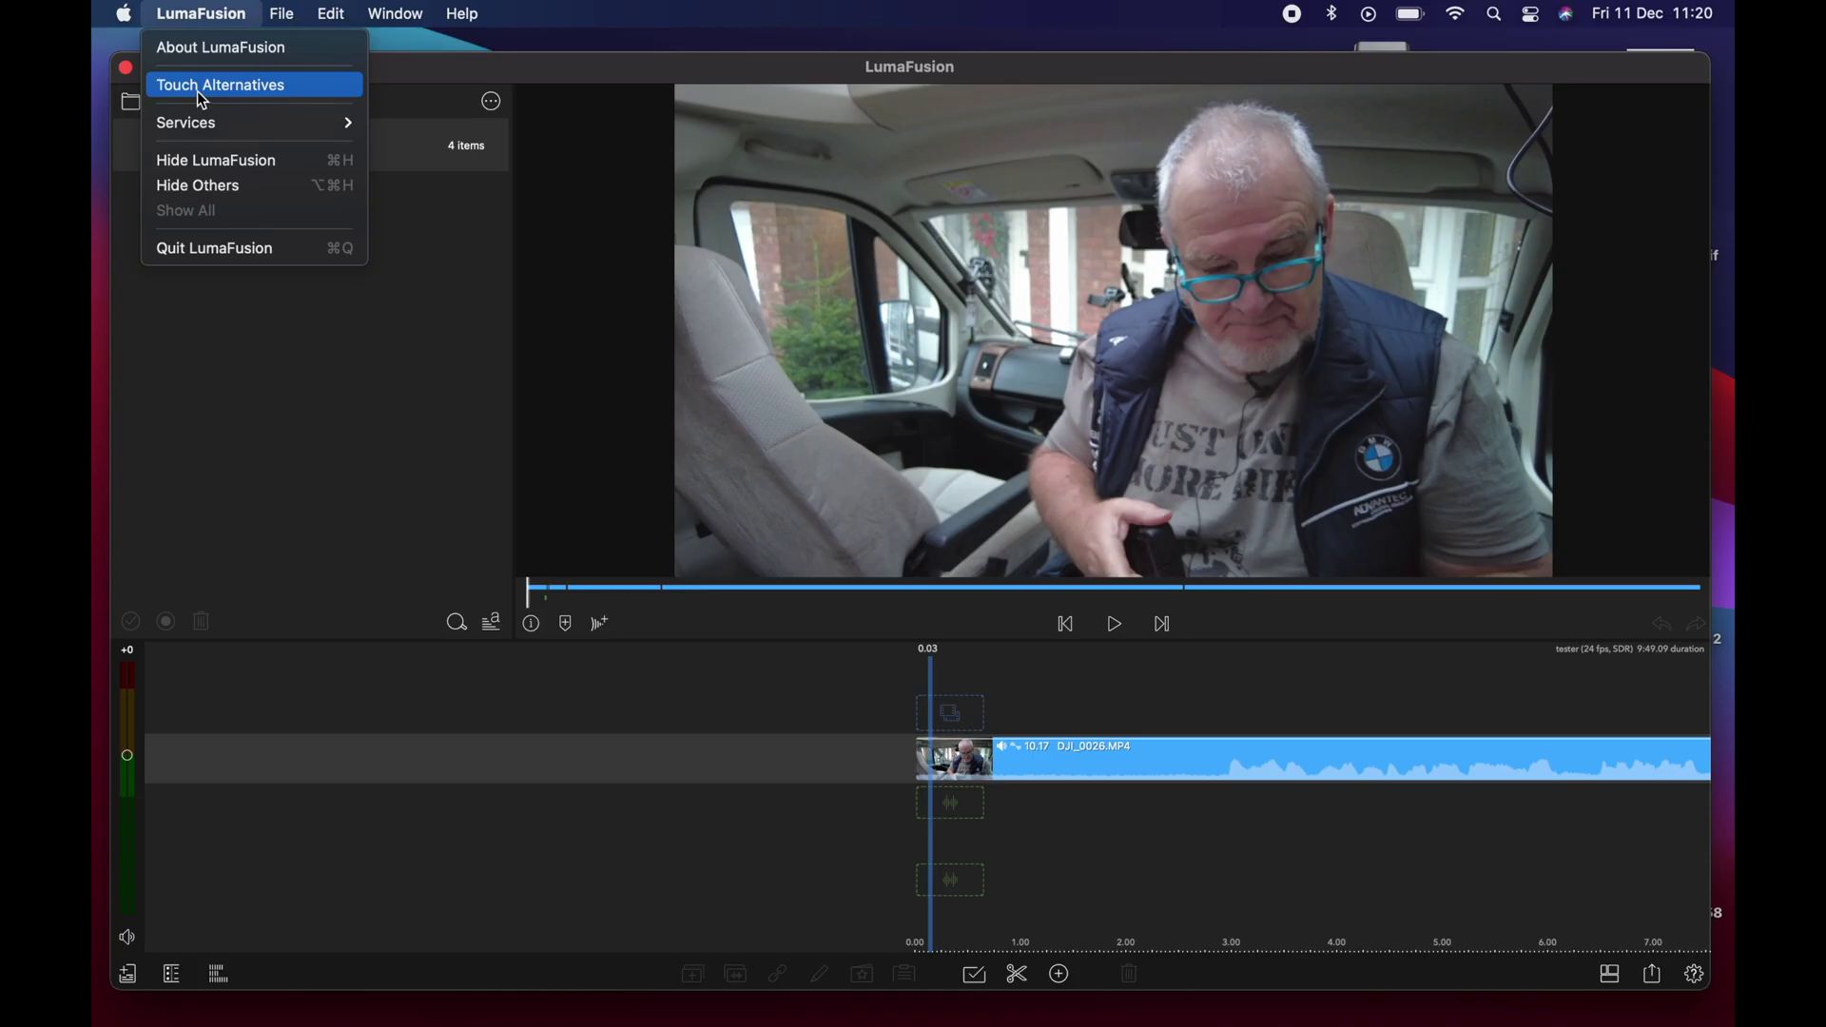
left_click(198, 92)
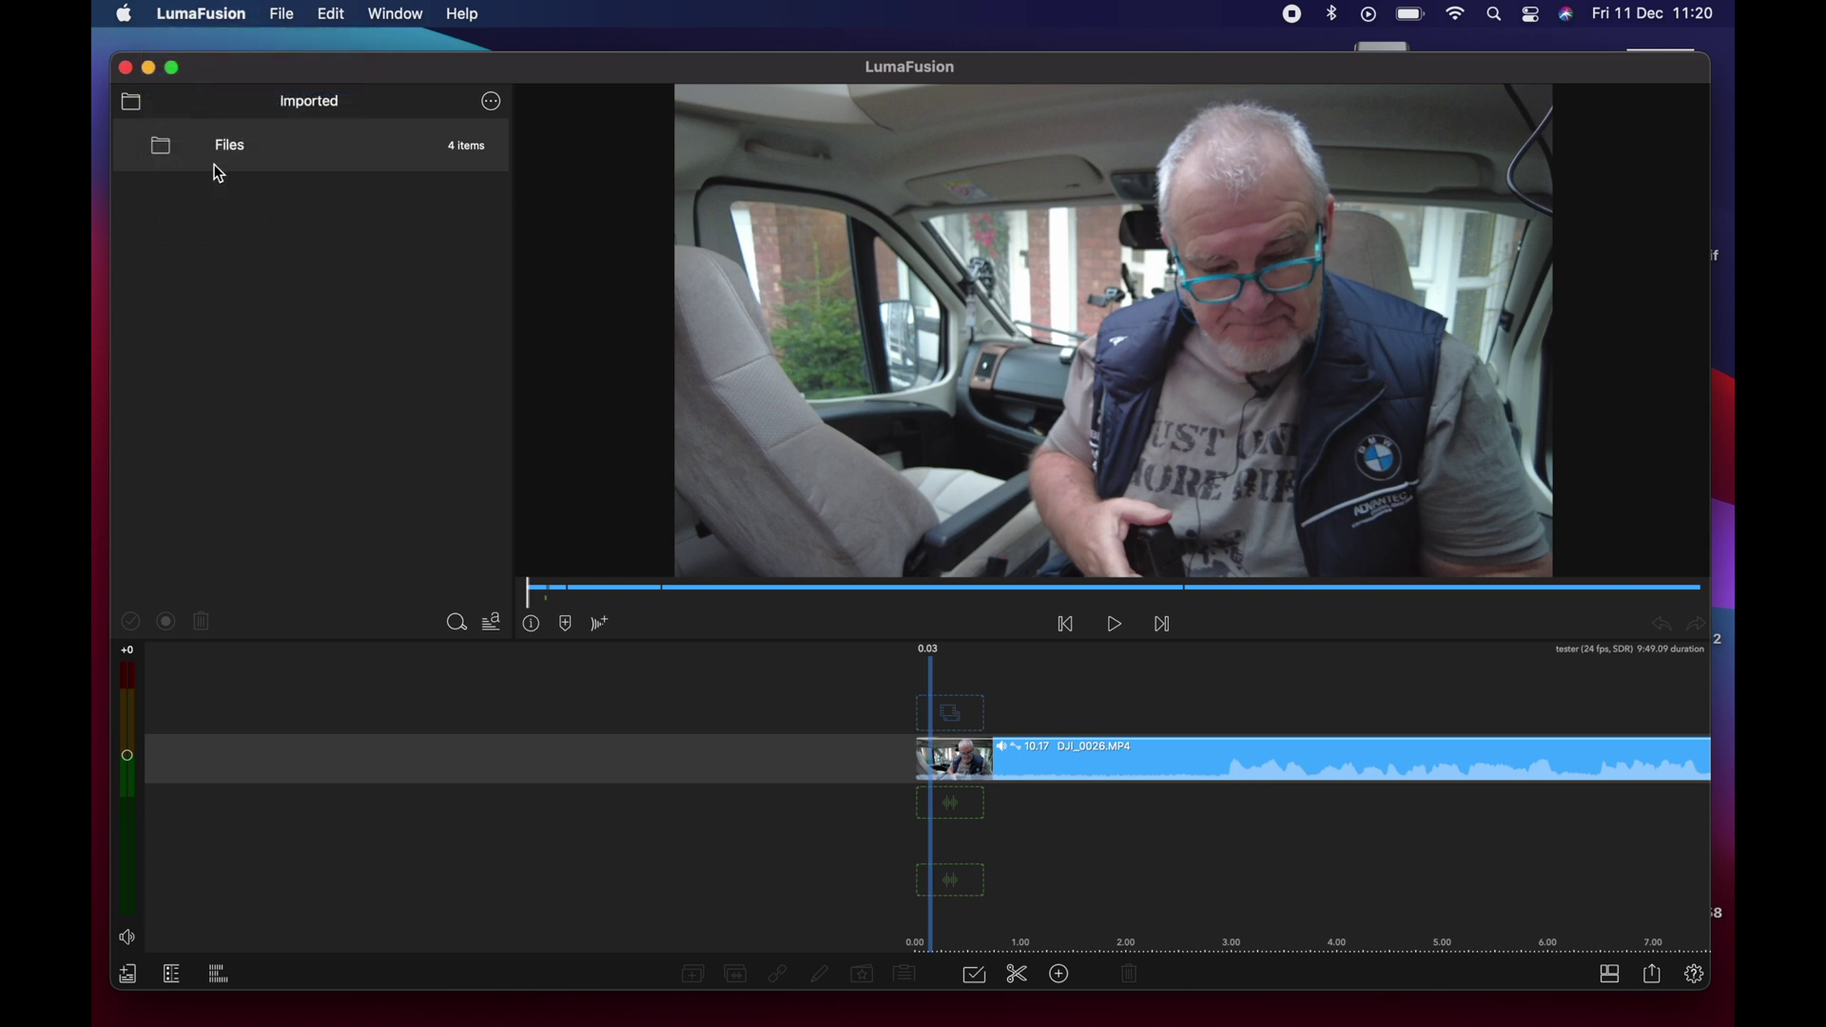
left_click(200, 15)
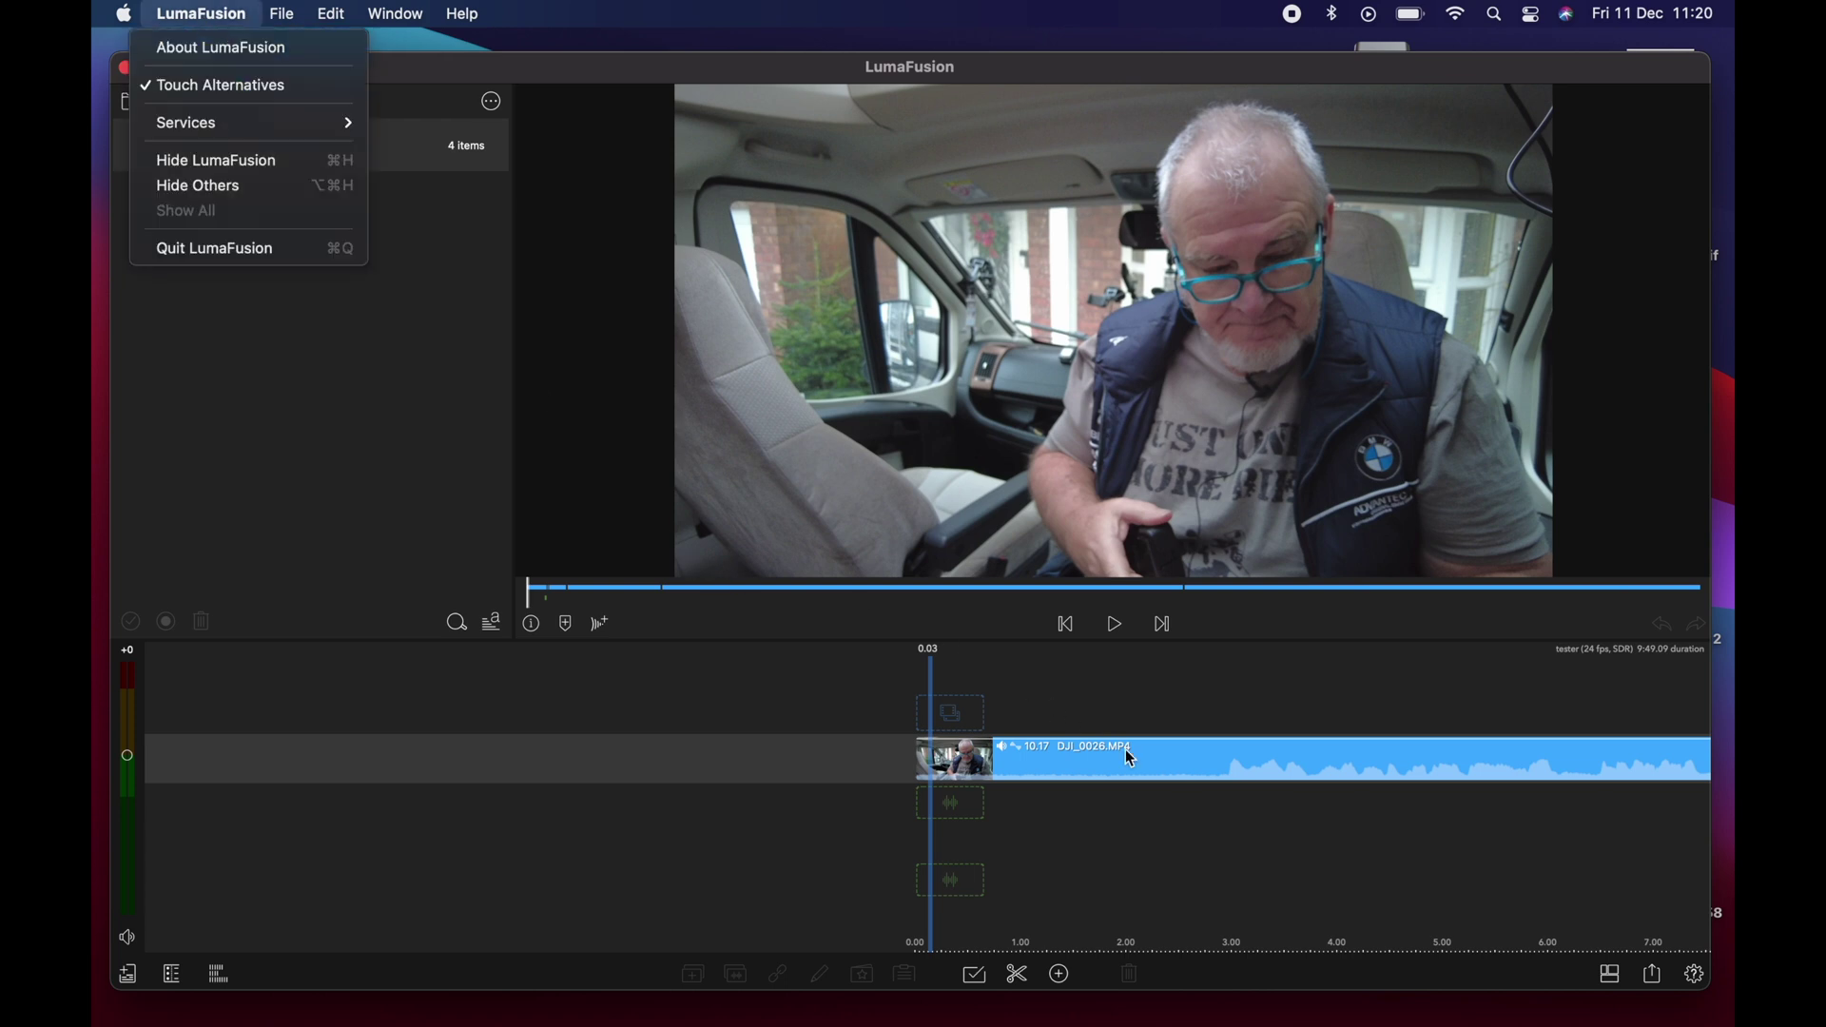
left_click(429, 568)
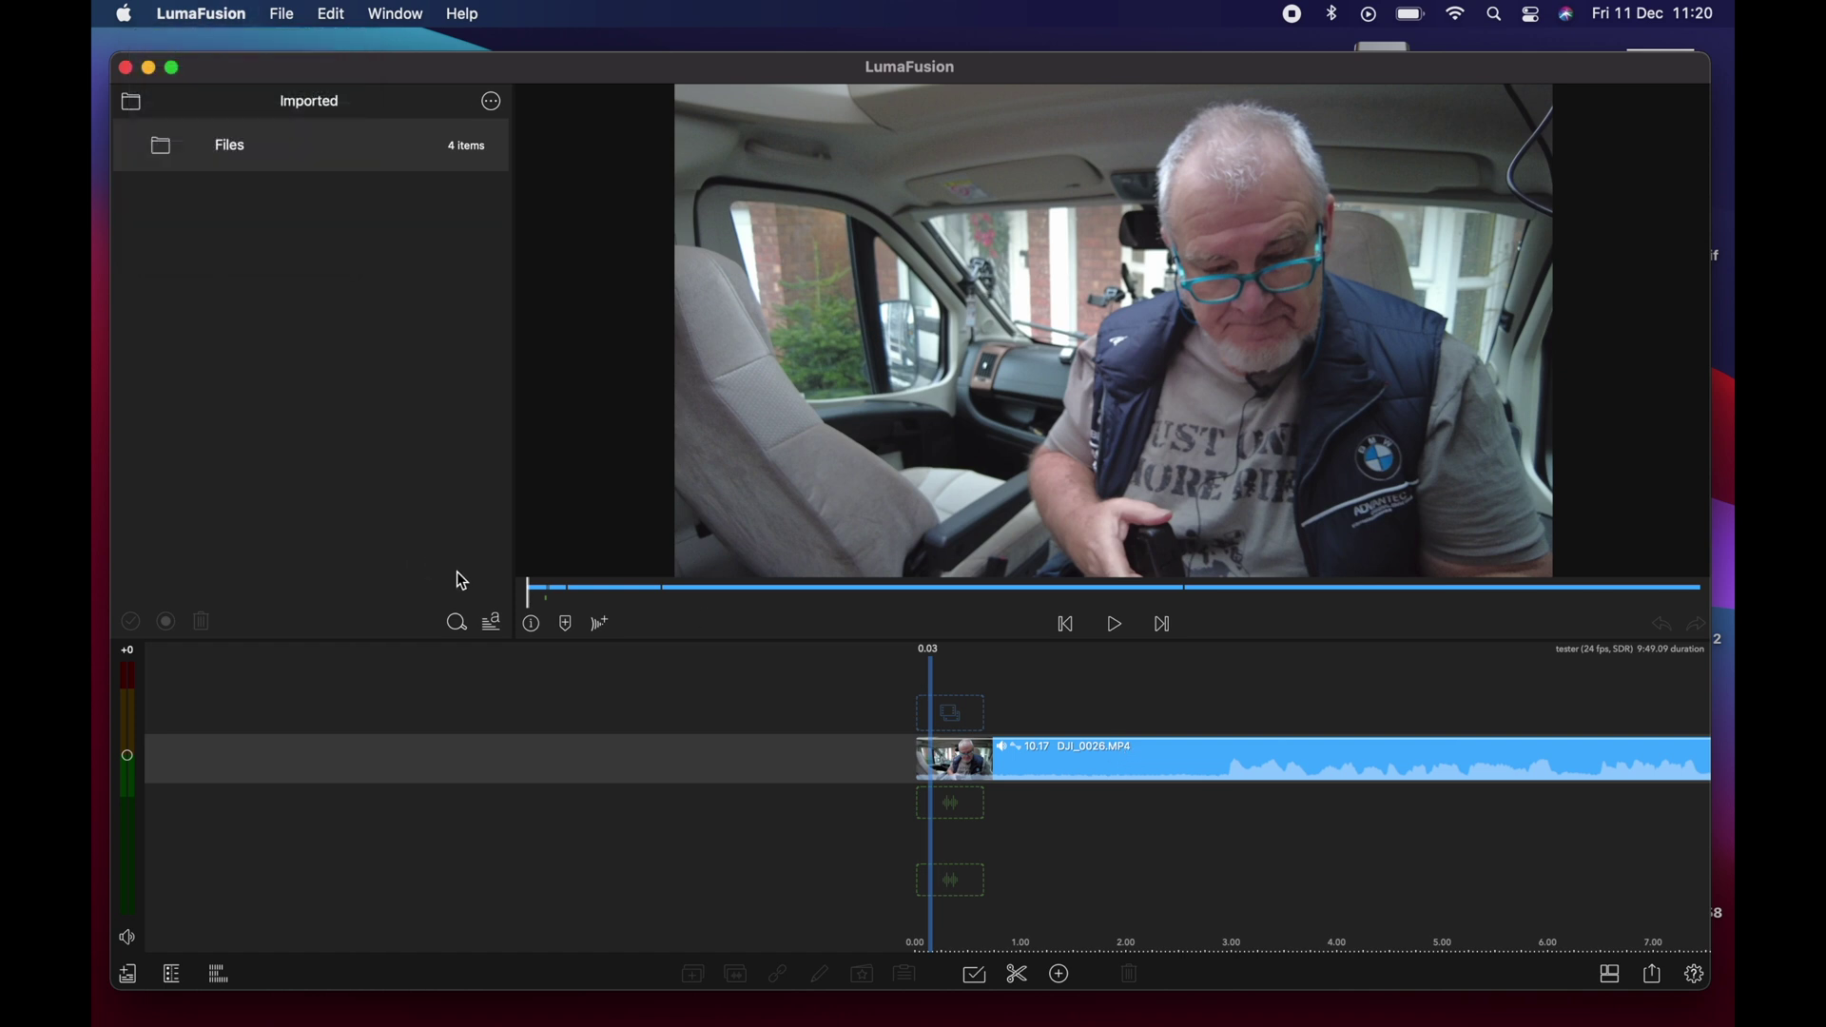
Move the playhead to 5.02 and verify Touch Alternatives is still on.
scroll(1092, 744, "right", 5)
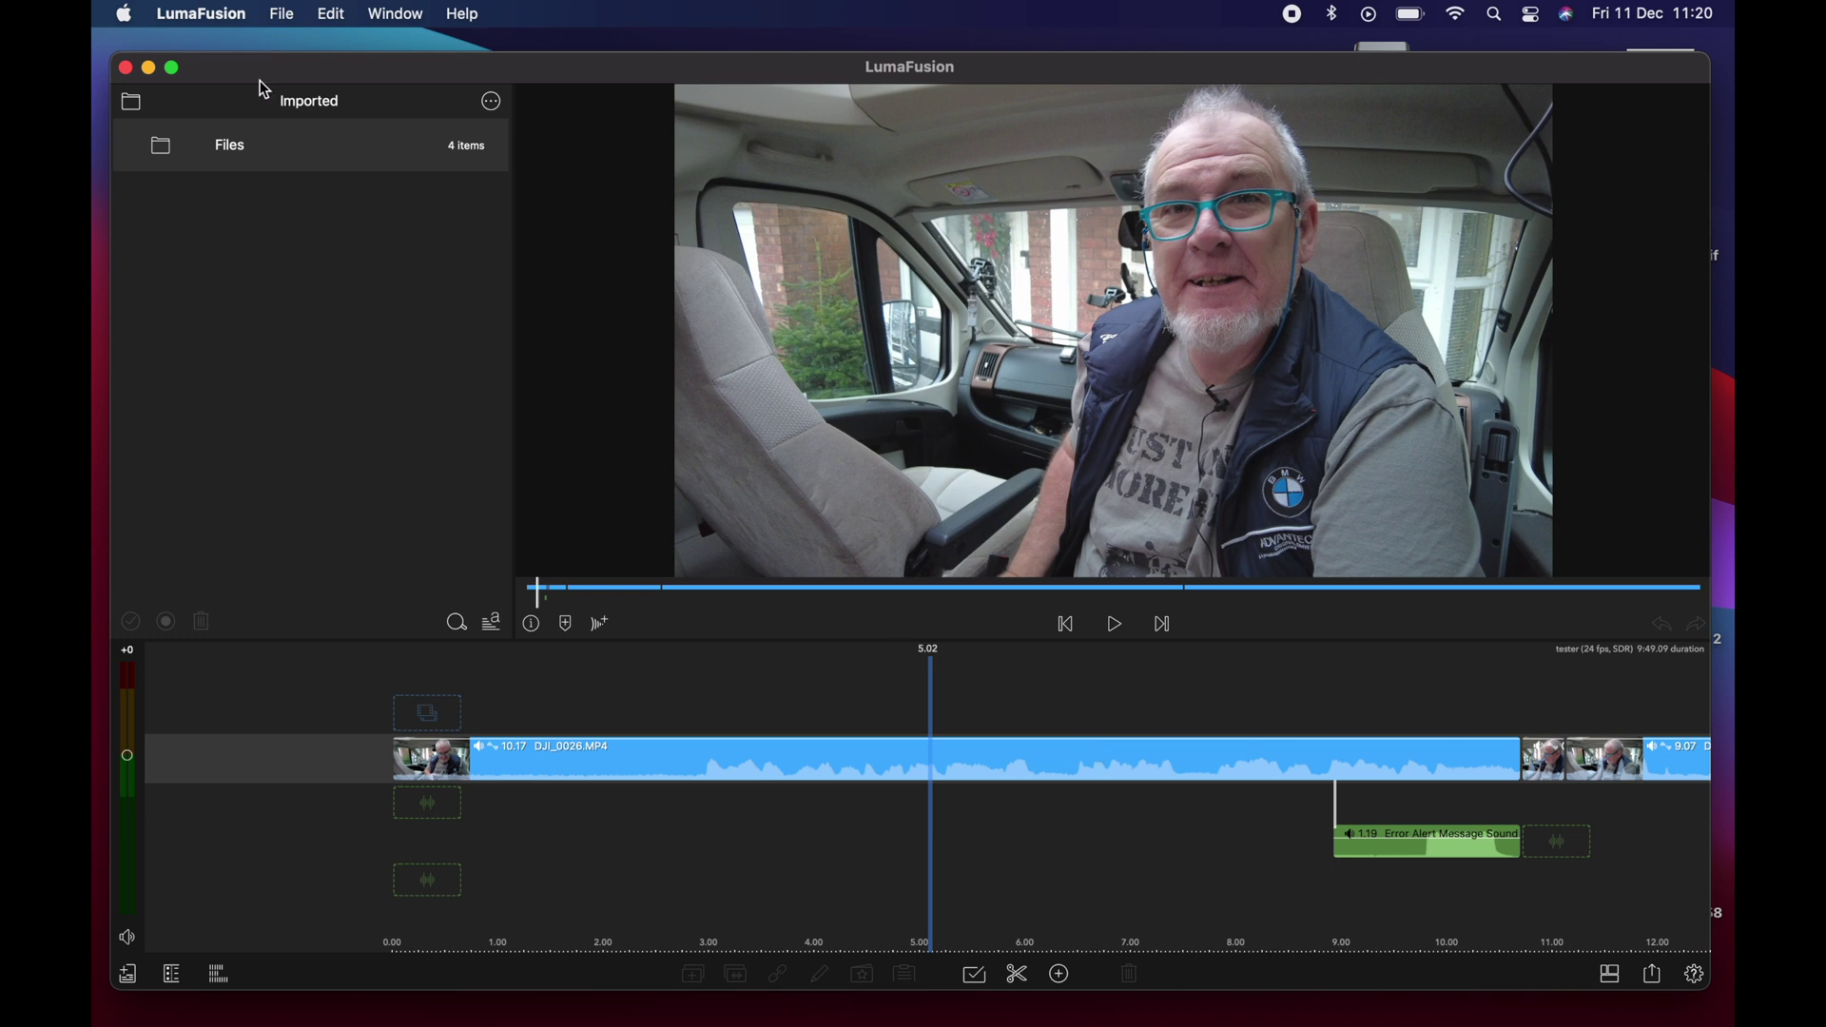
left_click(183, 14)
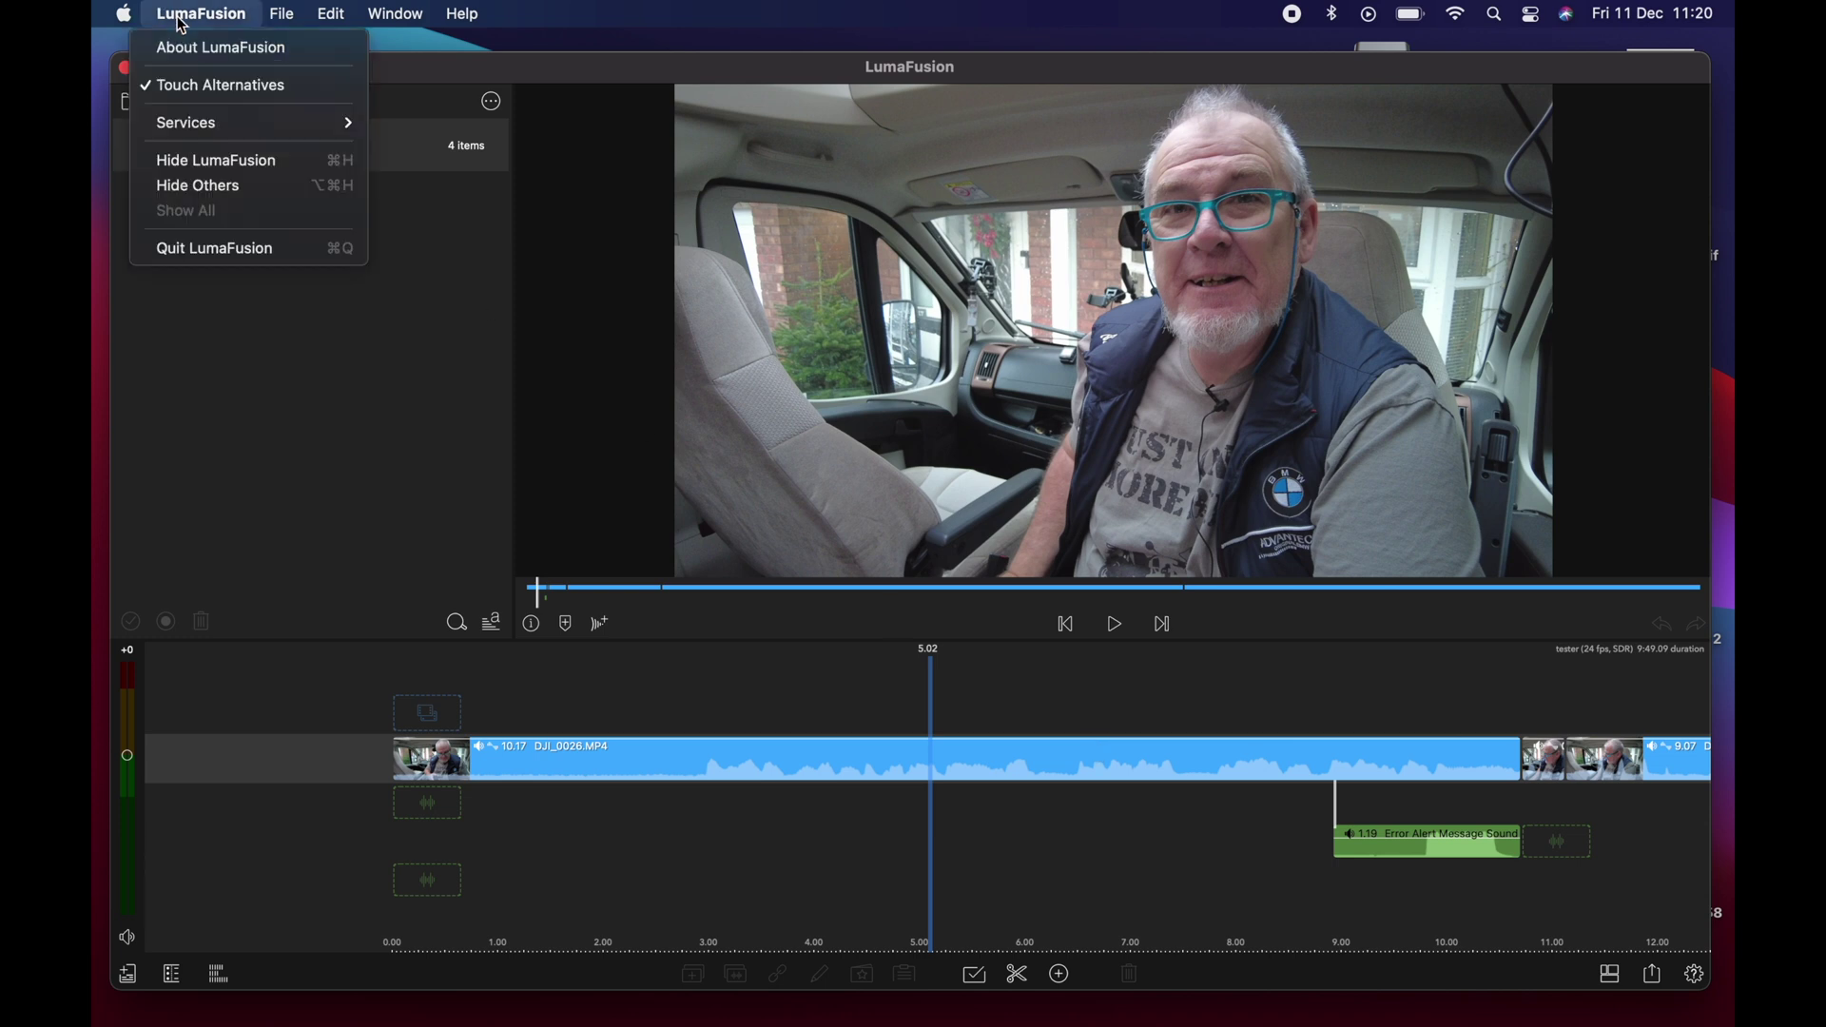
left_click(202, 90)
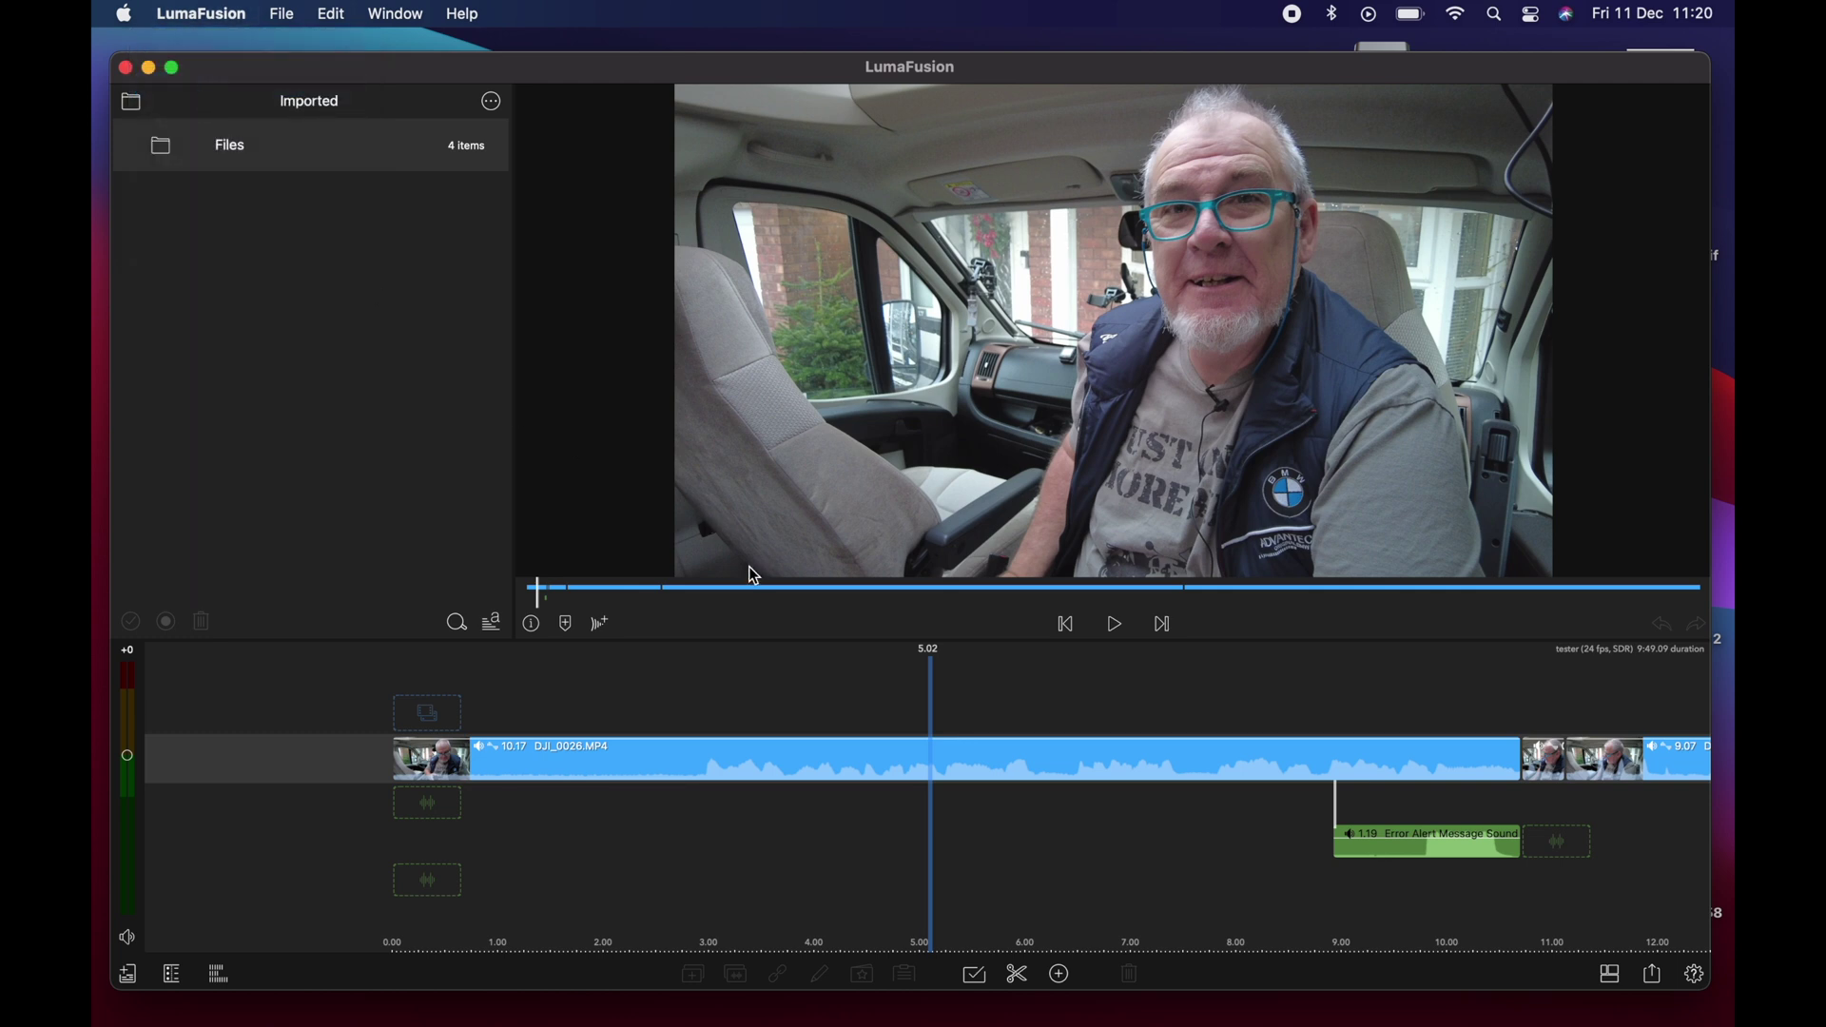
Split the clip at 5.02 with Cmd-B, undo it, and move the playhead to 25.07.
key("super+b")
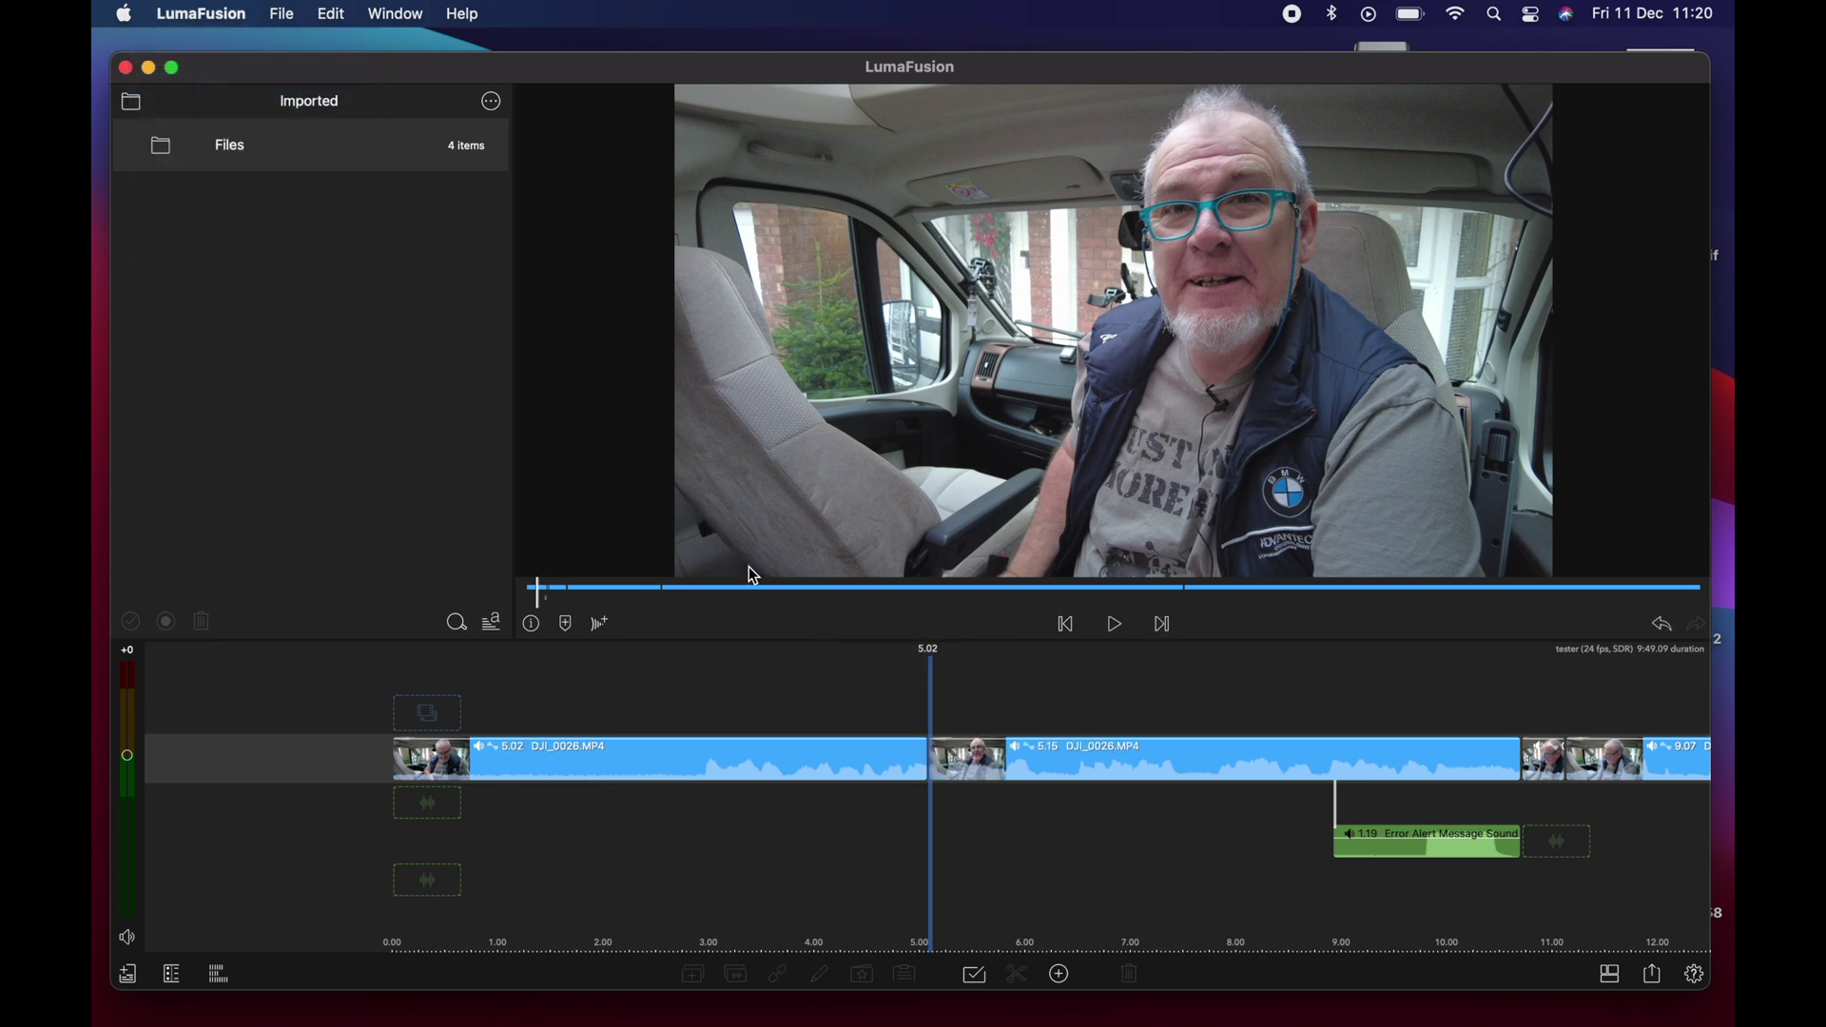
key("super+z")
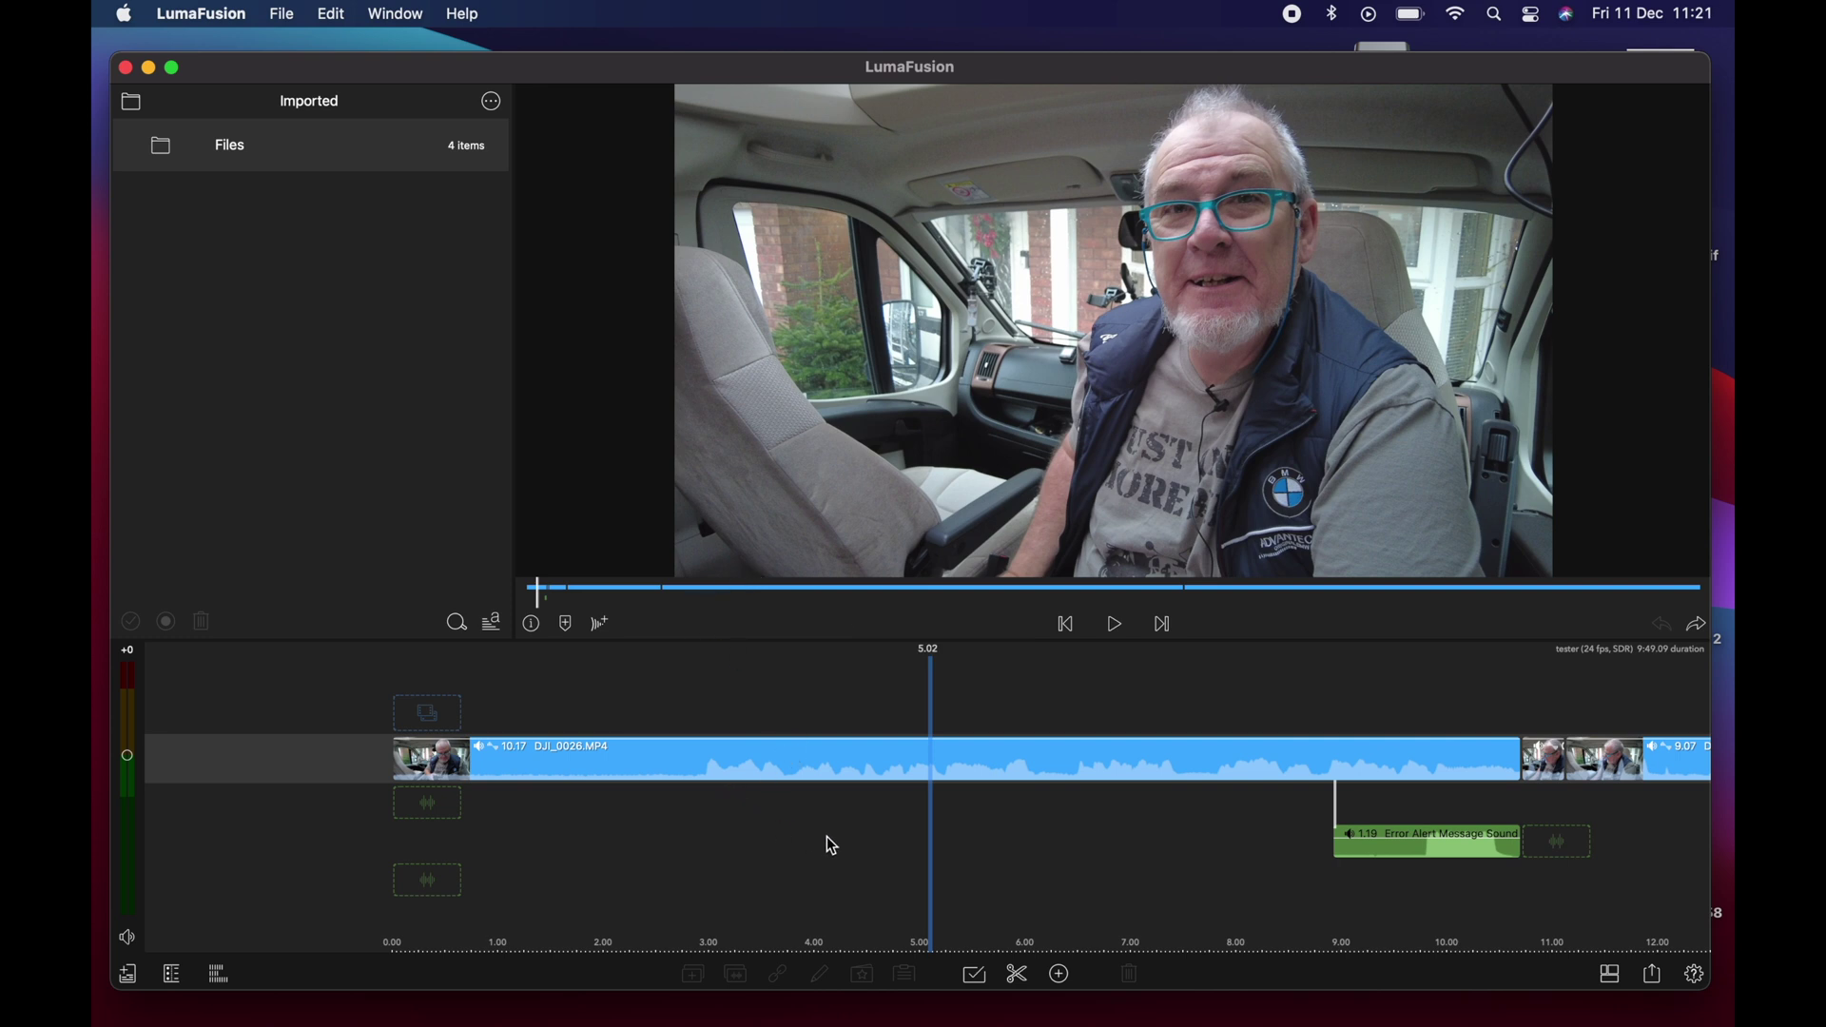
scroll(826, 836, "right", 5)
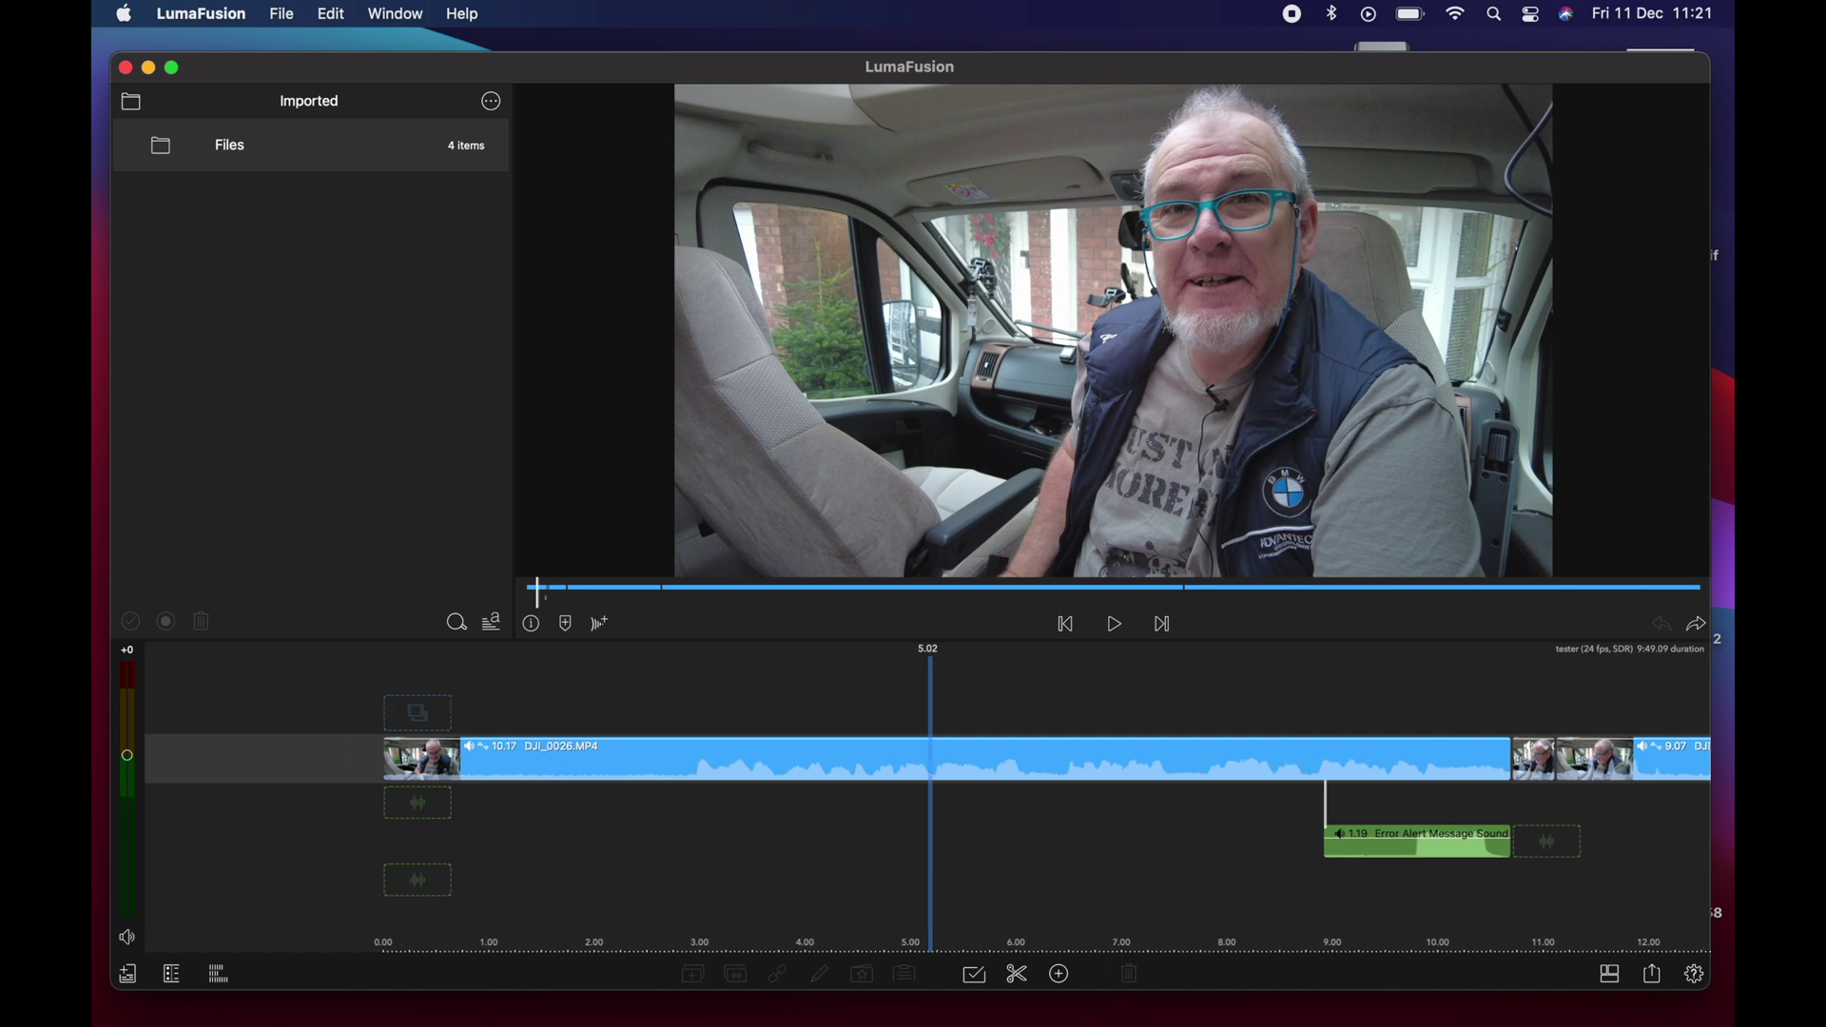
scroll(828, 837, "right", 6)
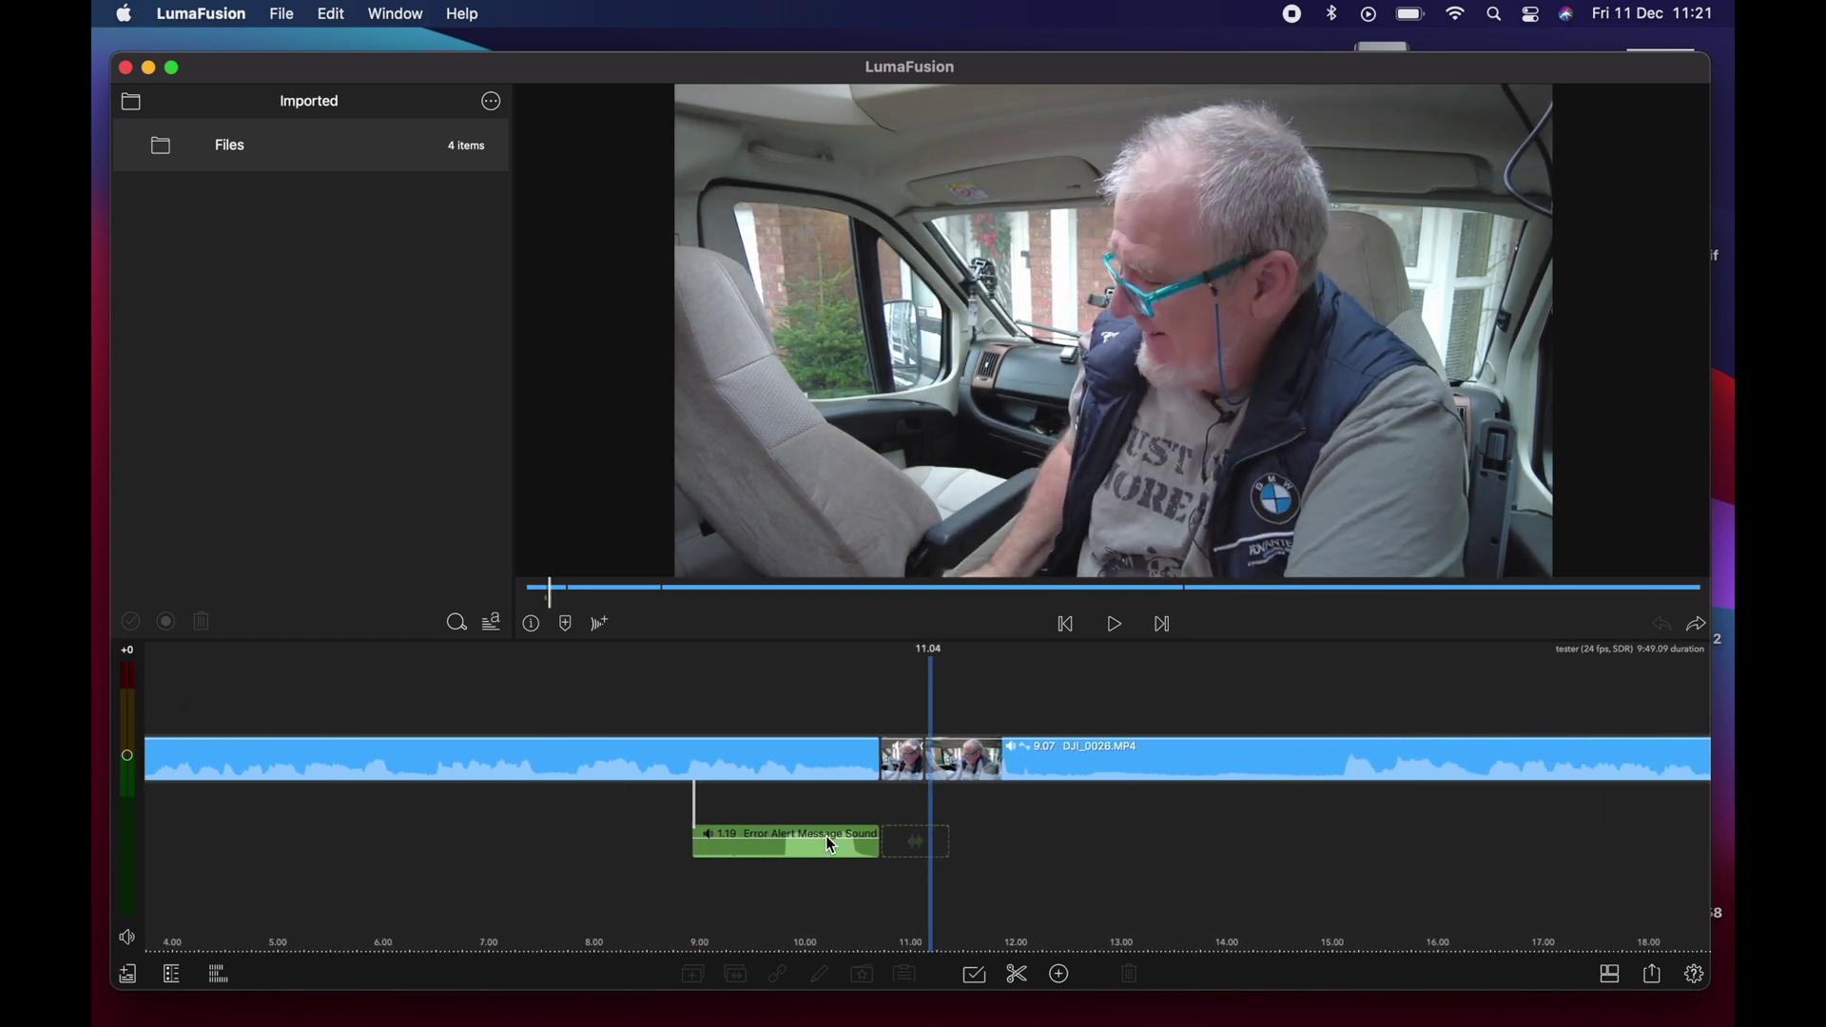
scroll(827, 838, "right", 8)
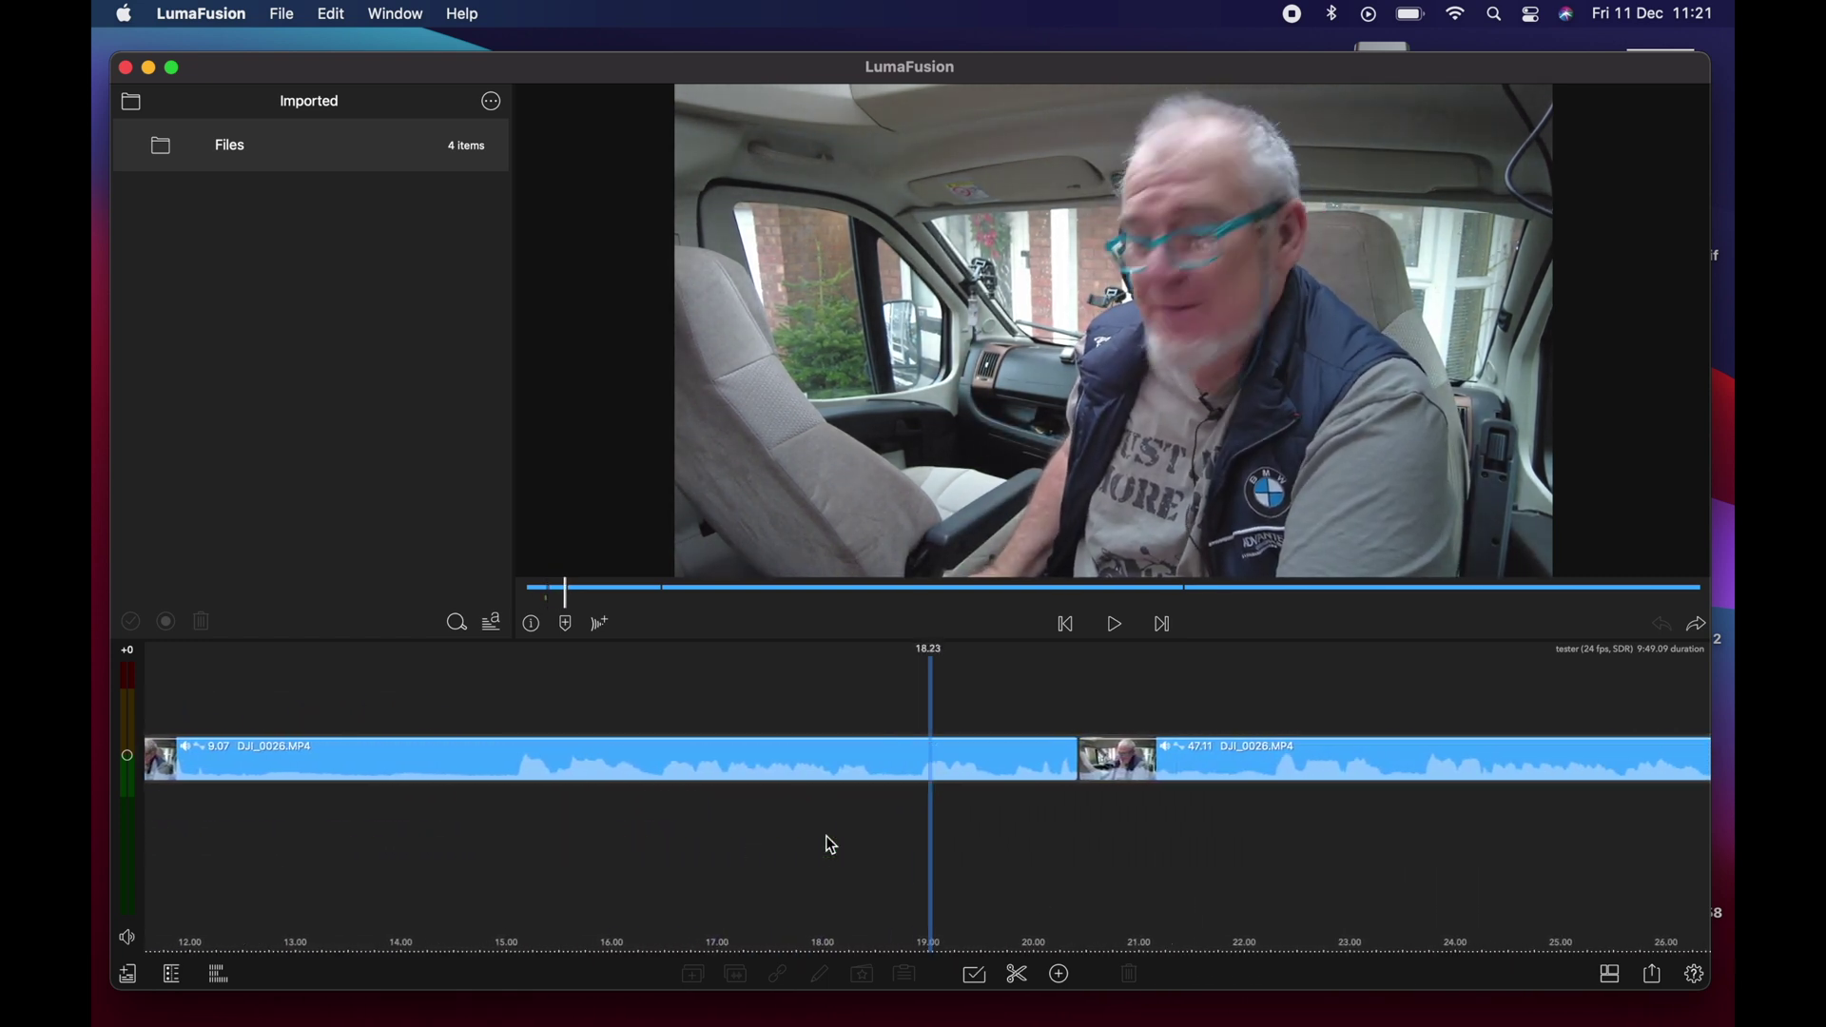
scroll(827, 837, "right", 2)
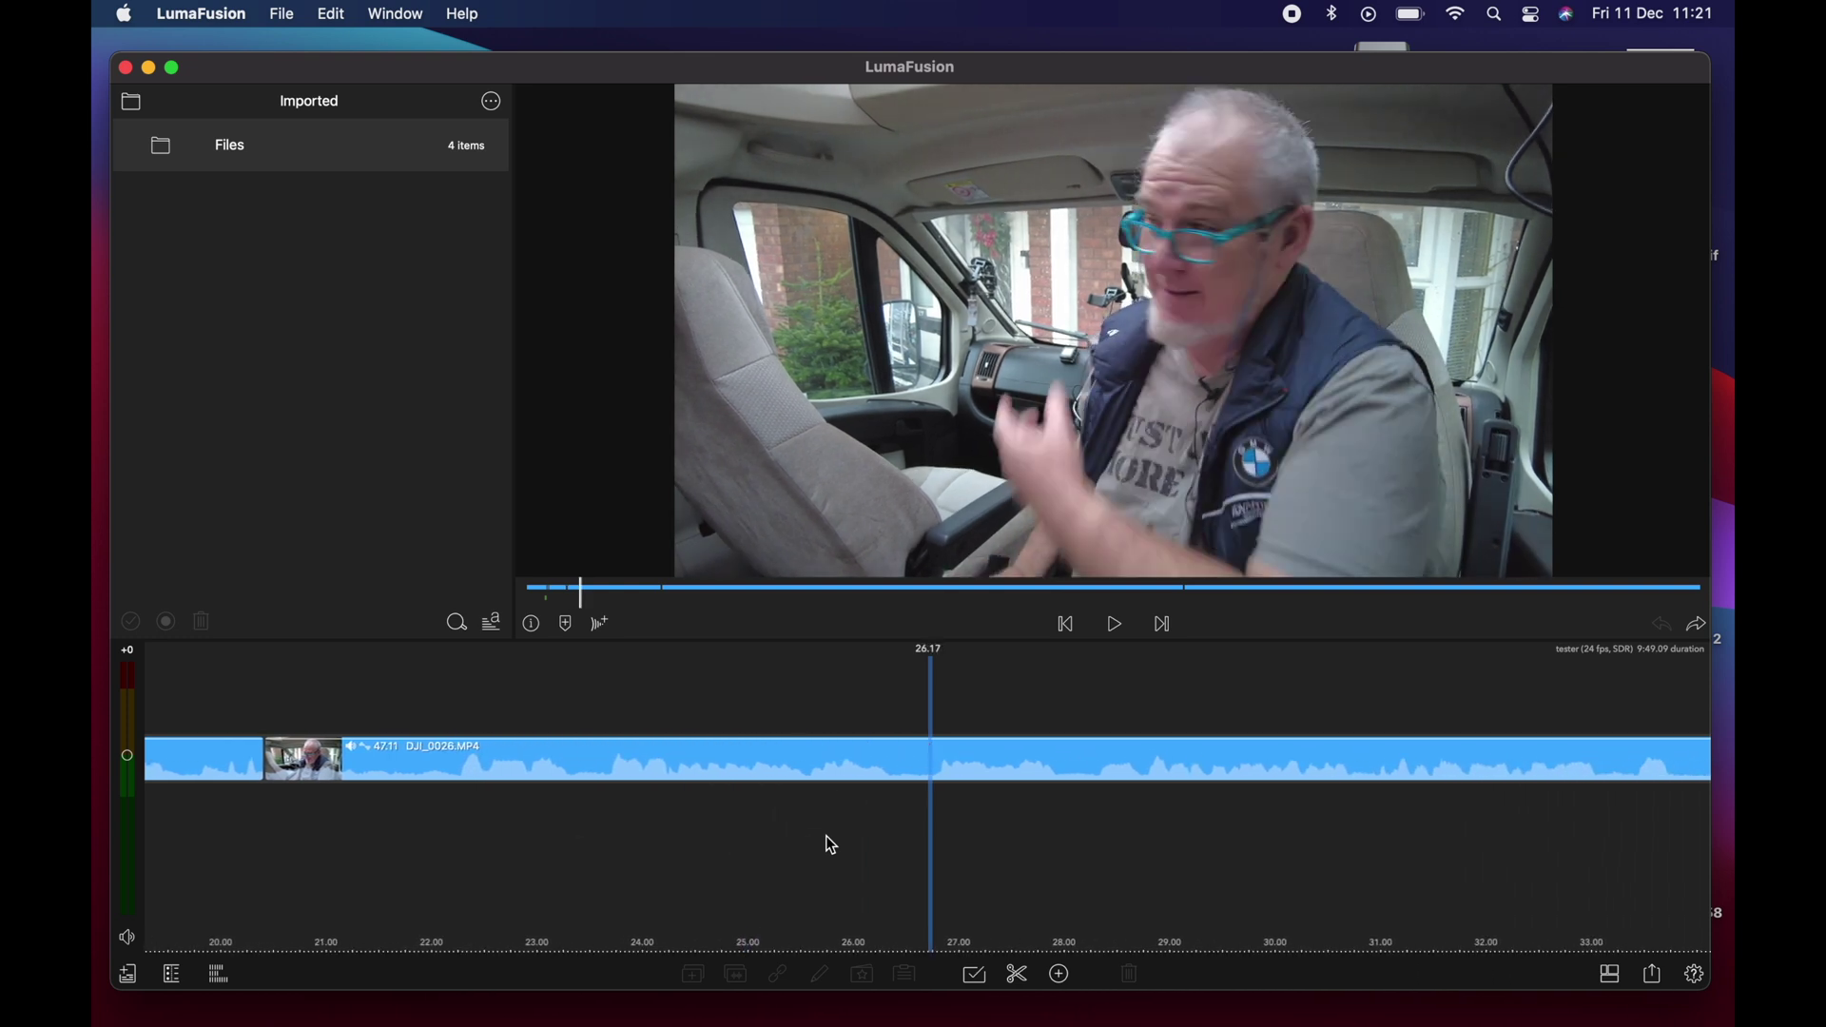
scroll(979, 812, "left", 1)
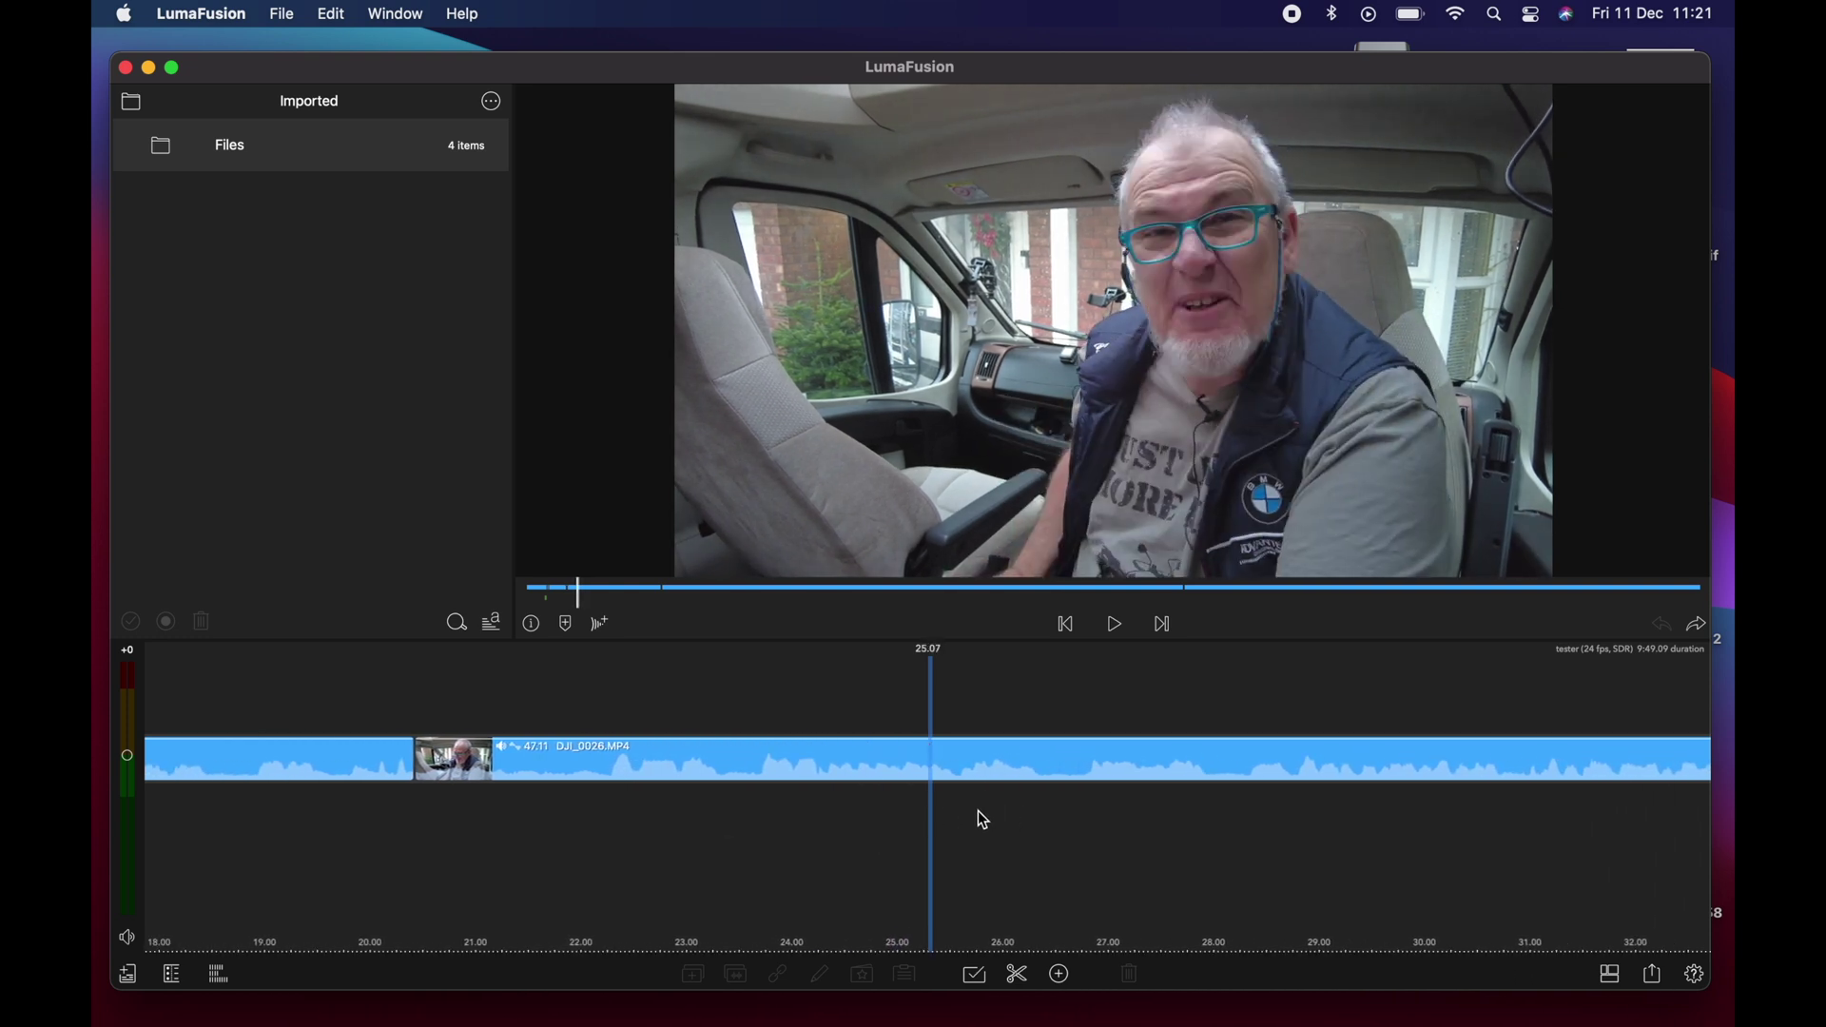
Select the DJI_0026.MP4 clip and switch the media library source to Files.
left_click(840, 758)
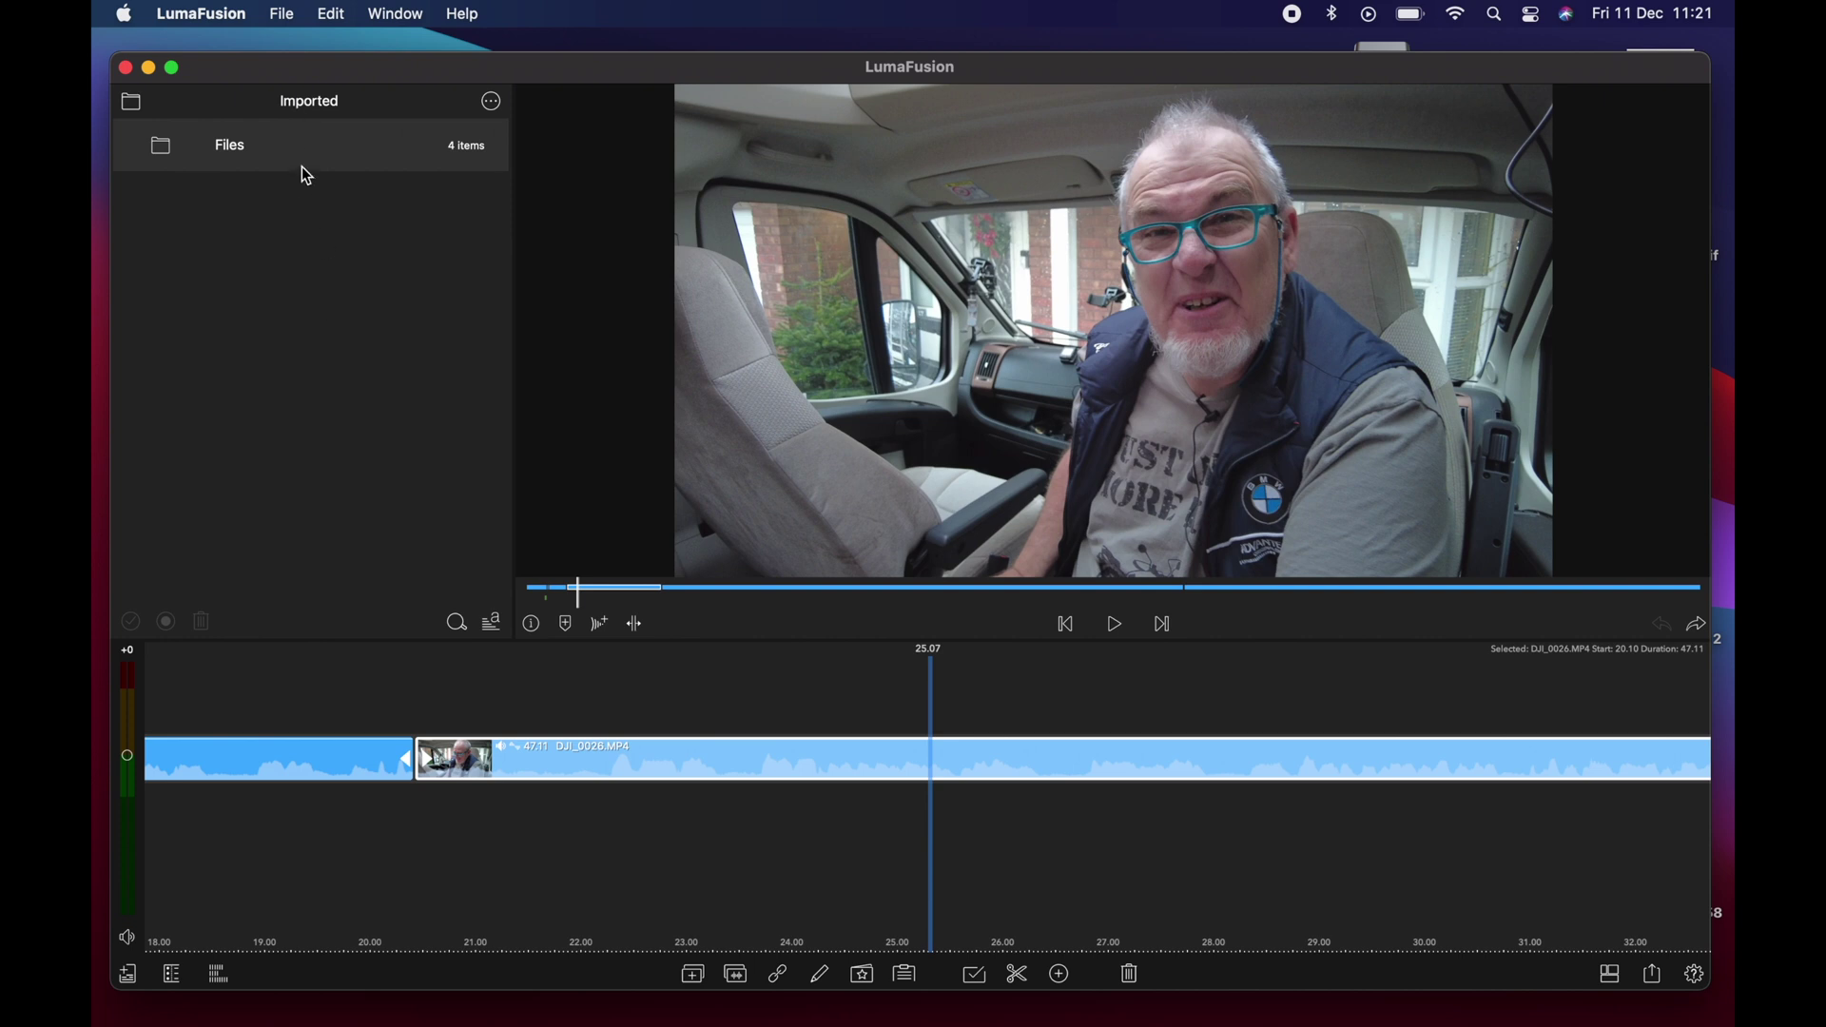
left_click(132, 103)
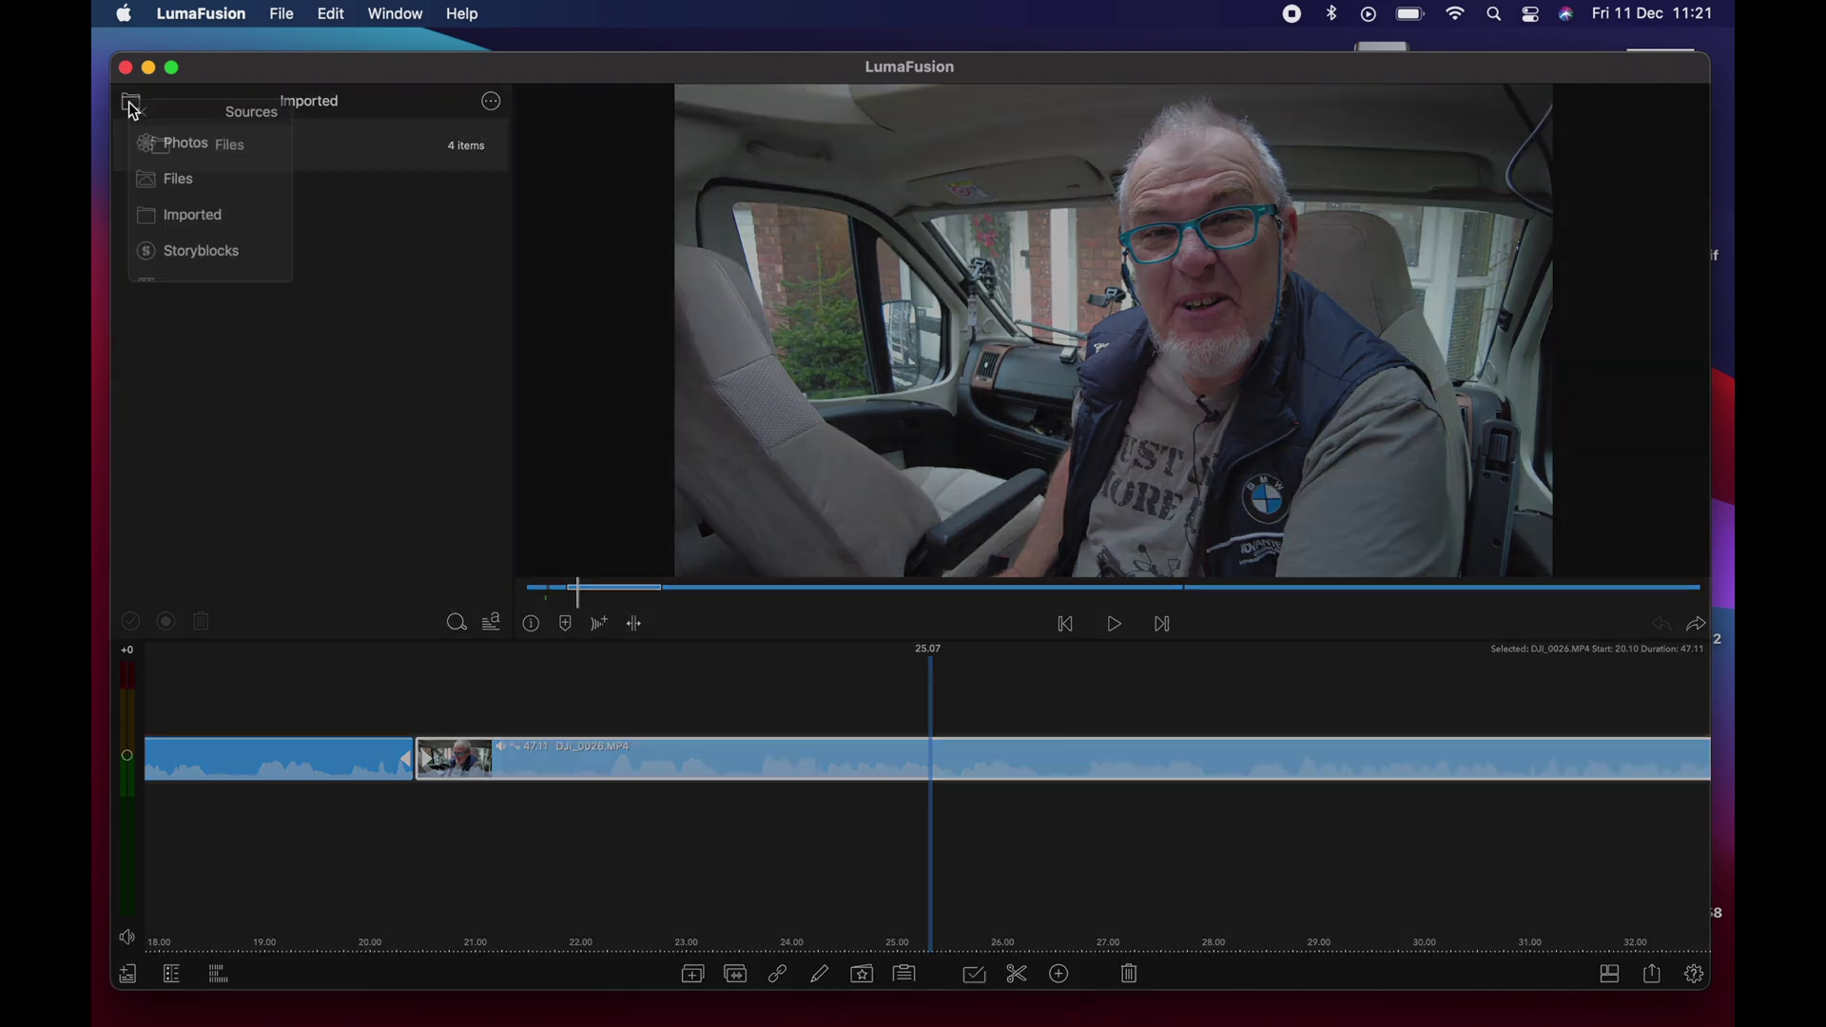
left_click(181, 177)
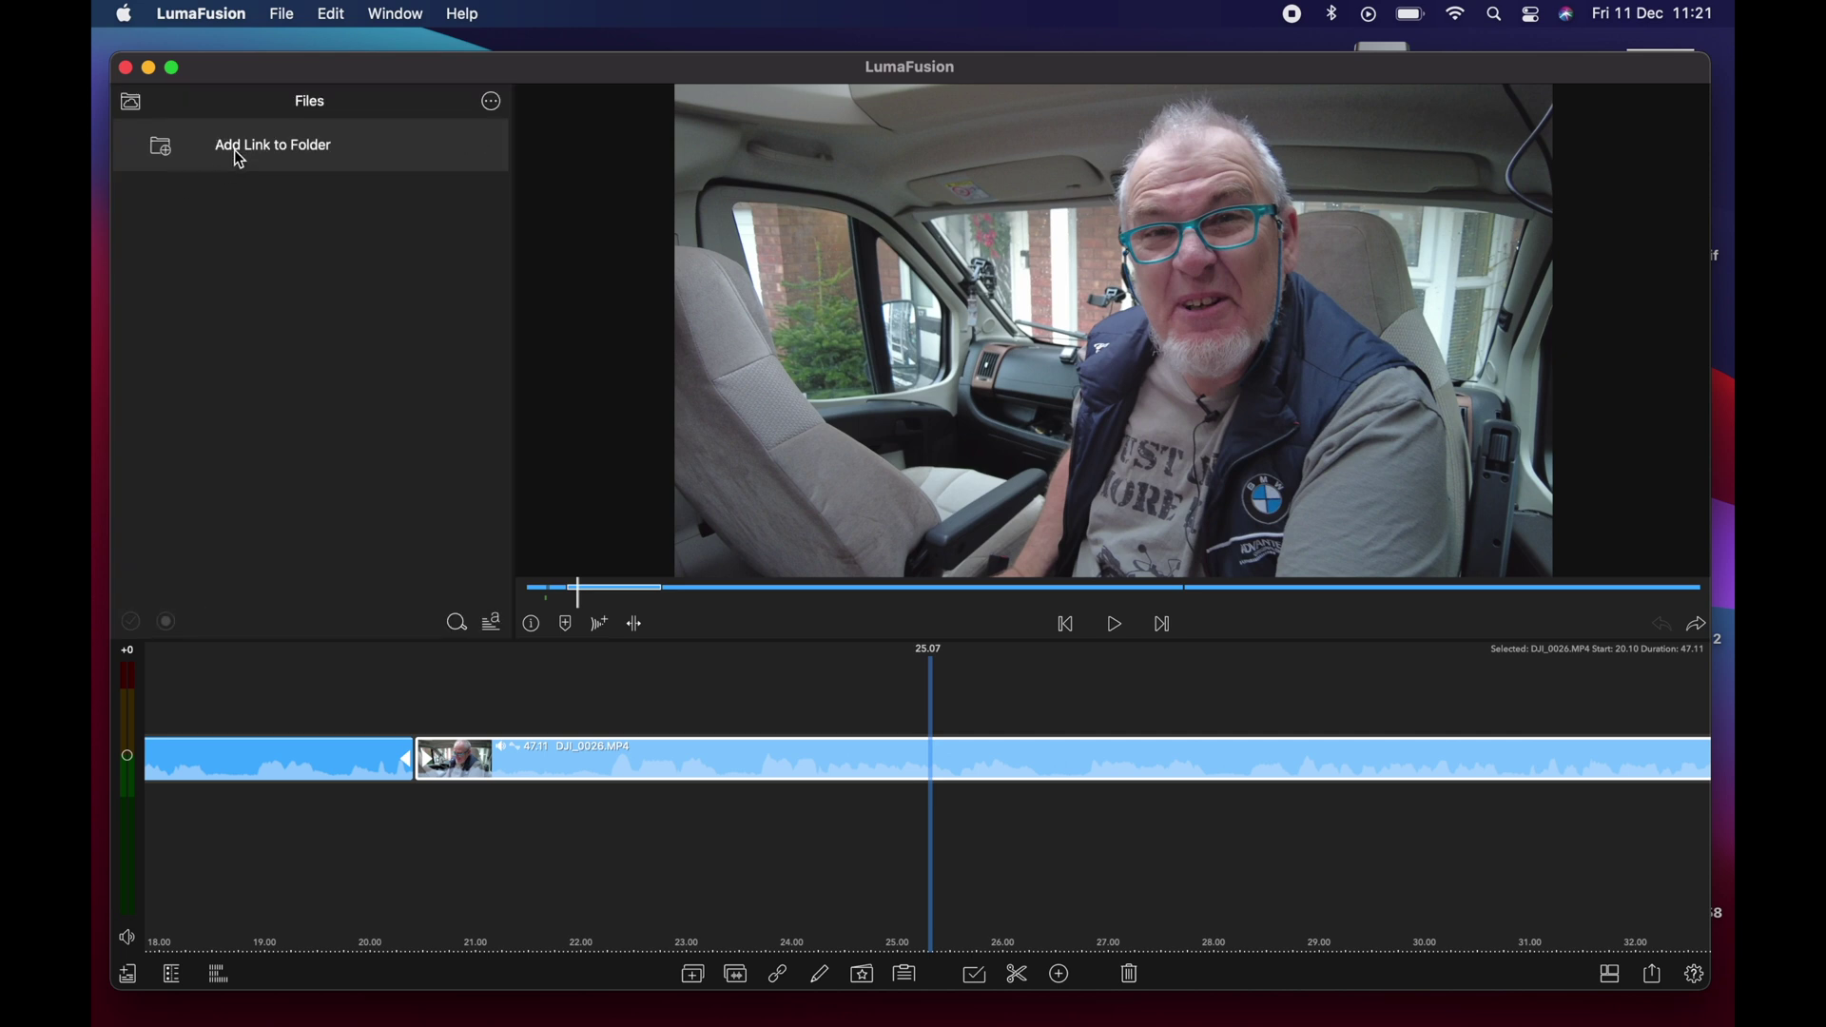
Browse the Pocket_2 drive's DCIM/100MEDIA folder of DJI clips, then close the file browser.
left_click(266, 148)
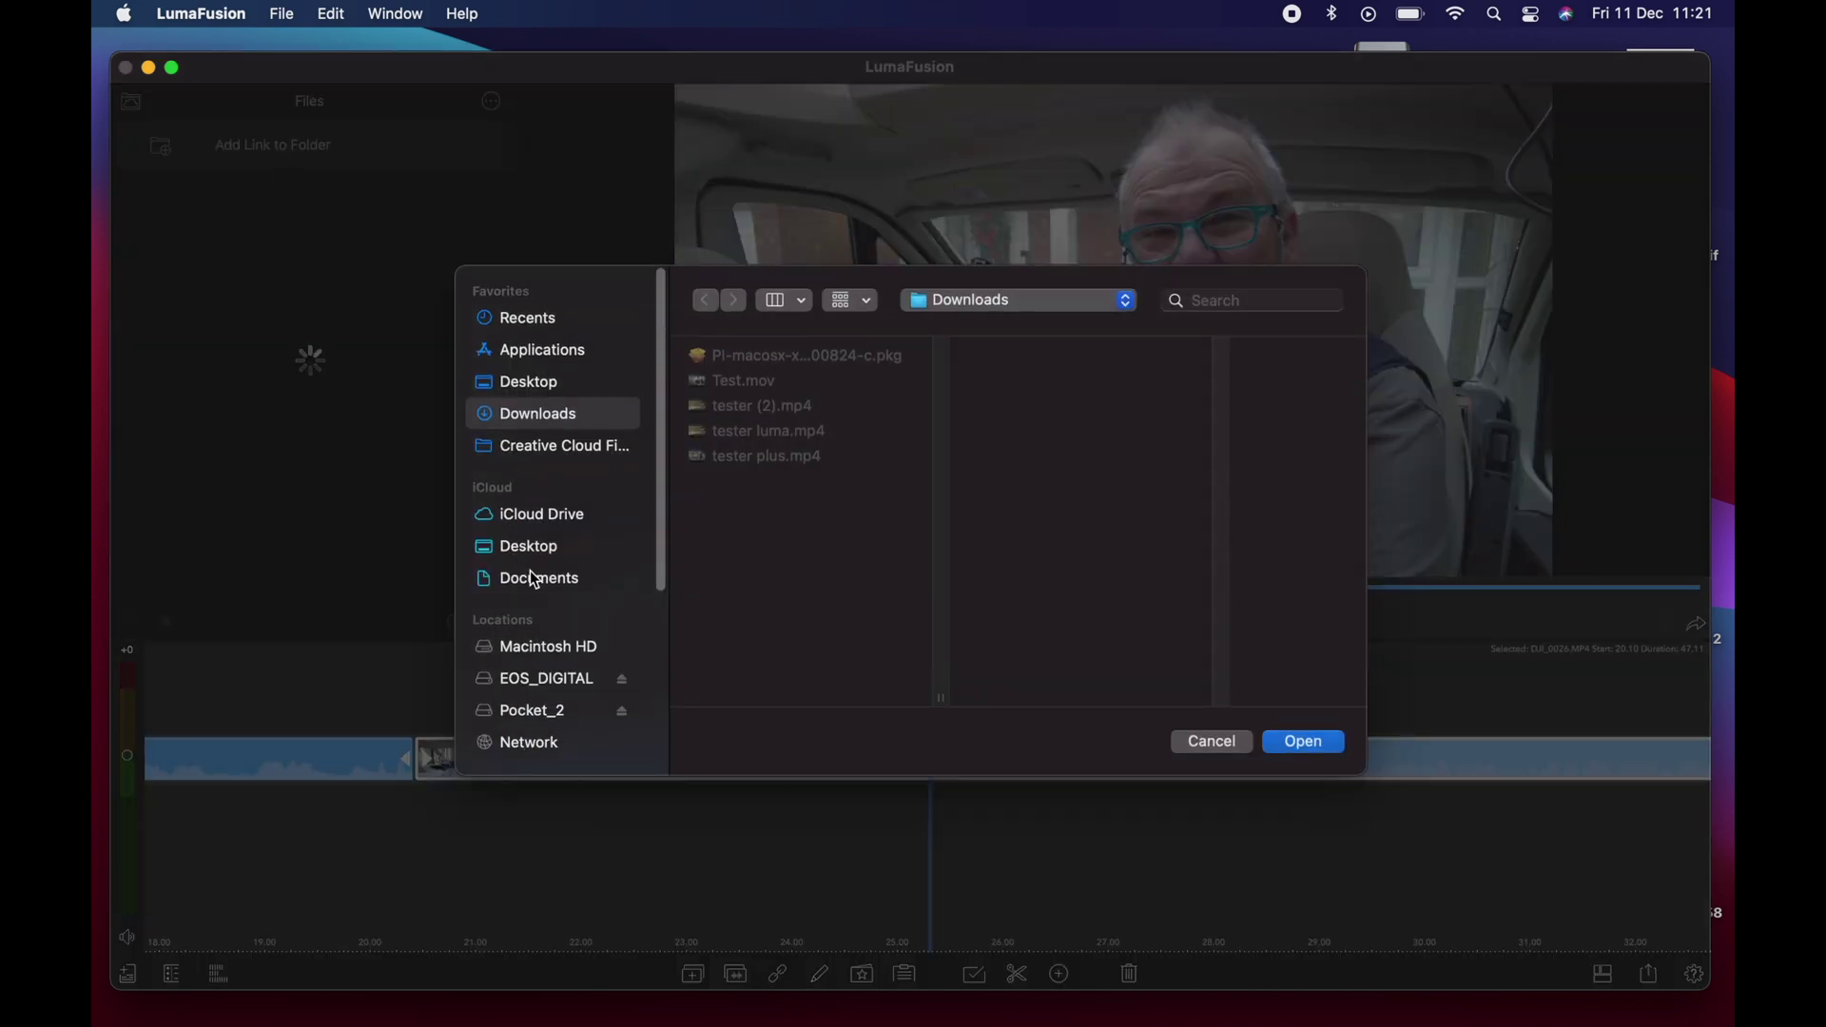
left_click(544, 713)
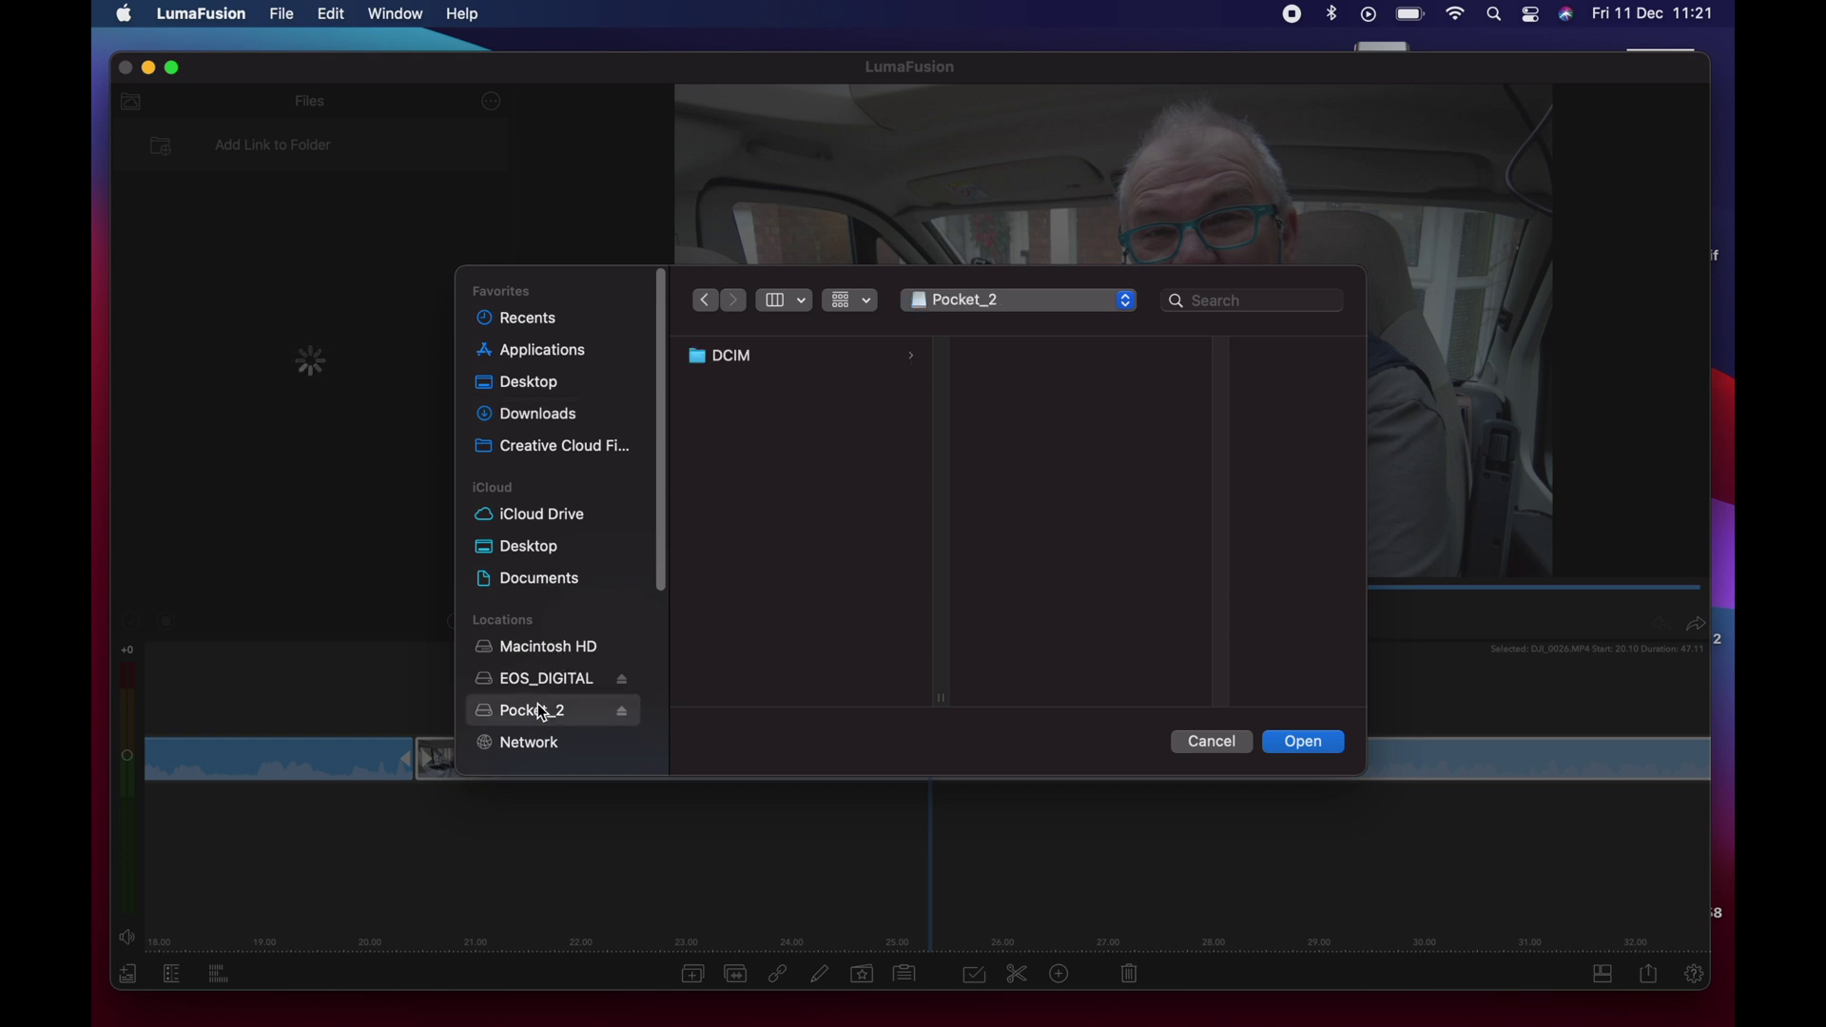
left_click(735, 360)
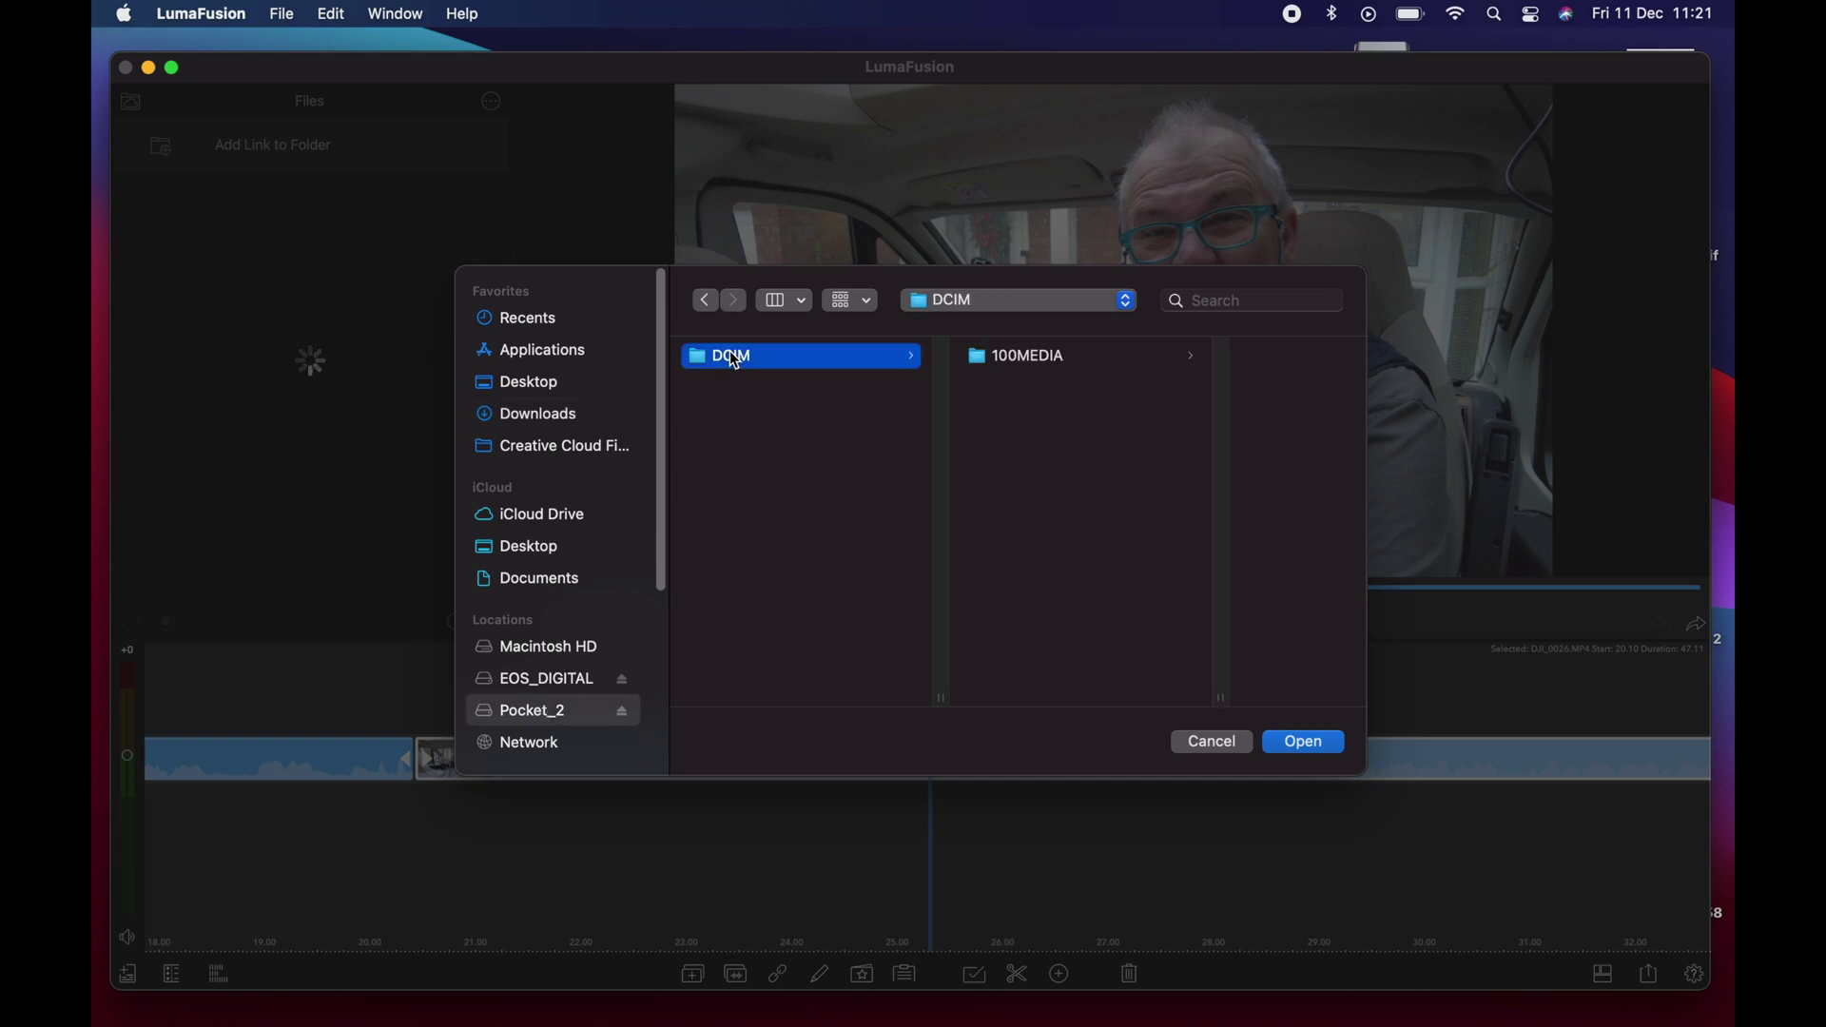
left_click(1020, 358)
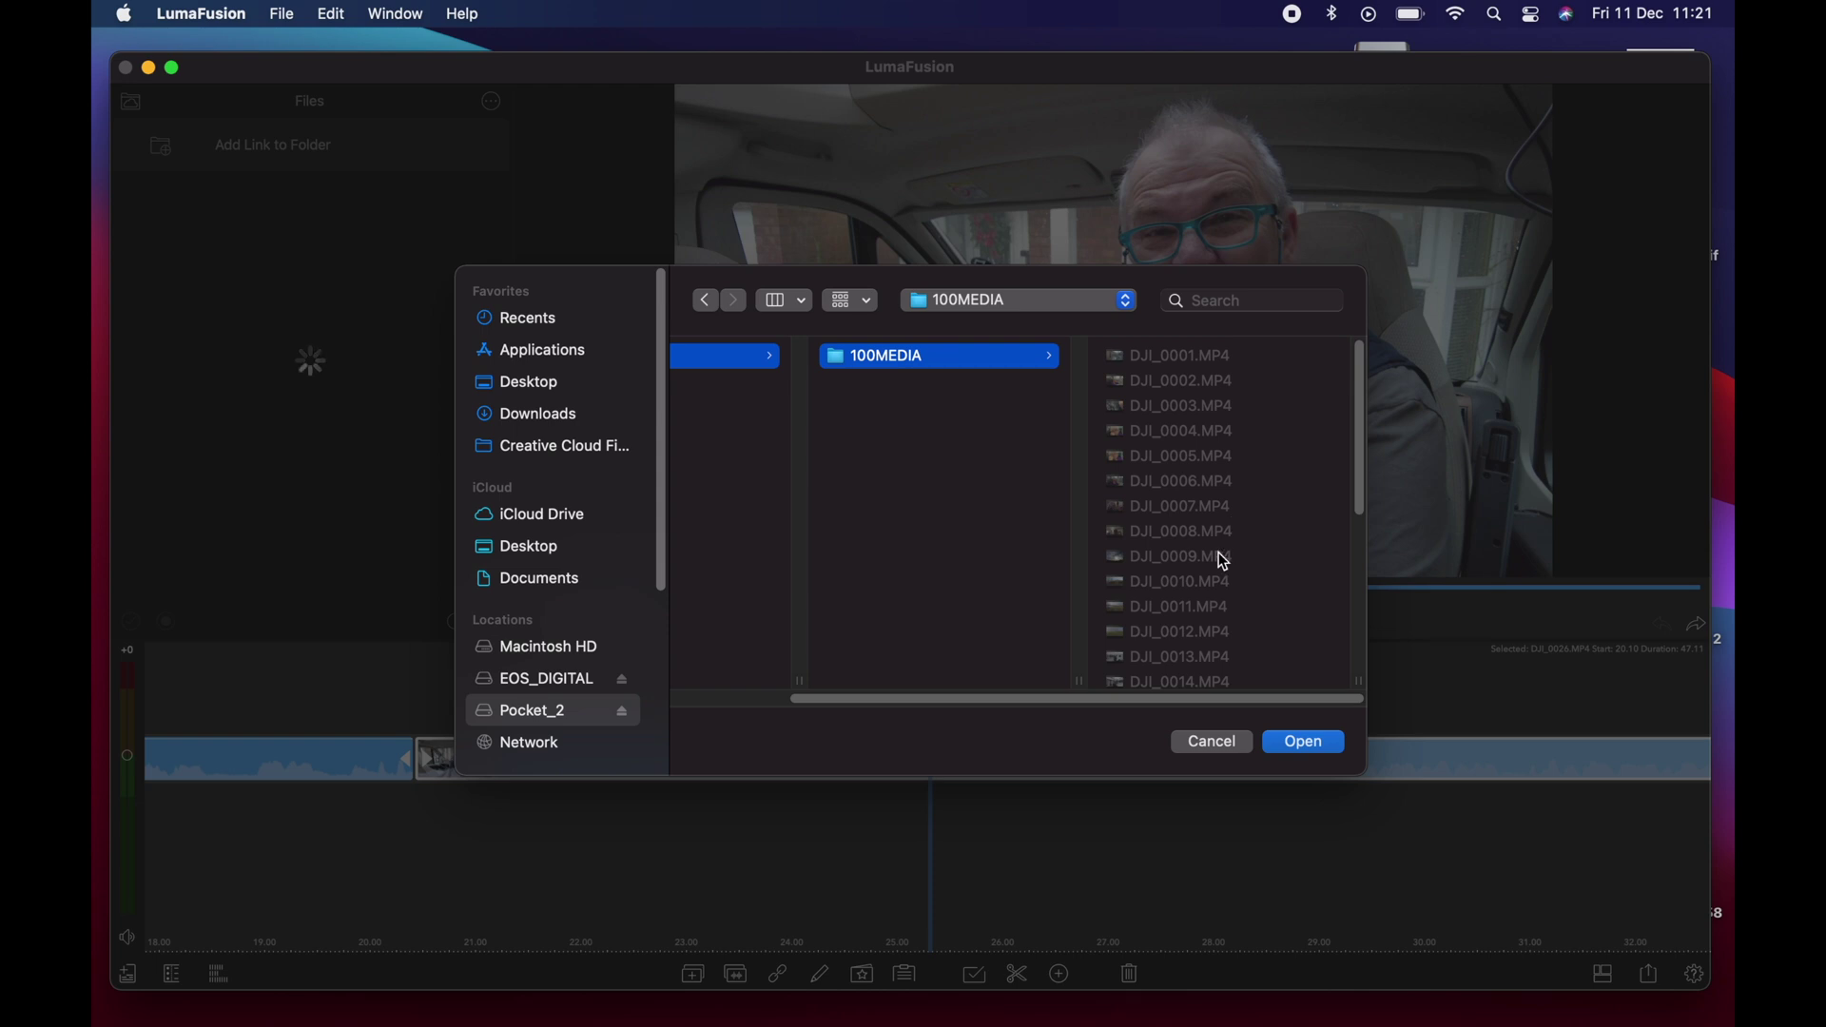
left_click(1305, 751)
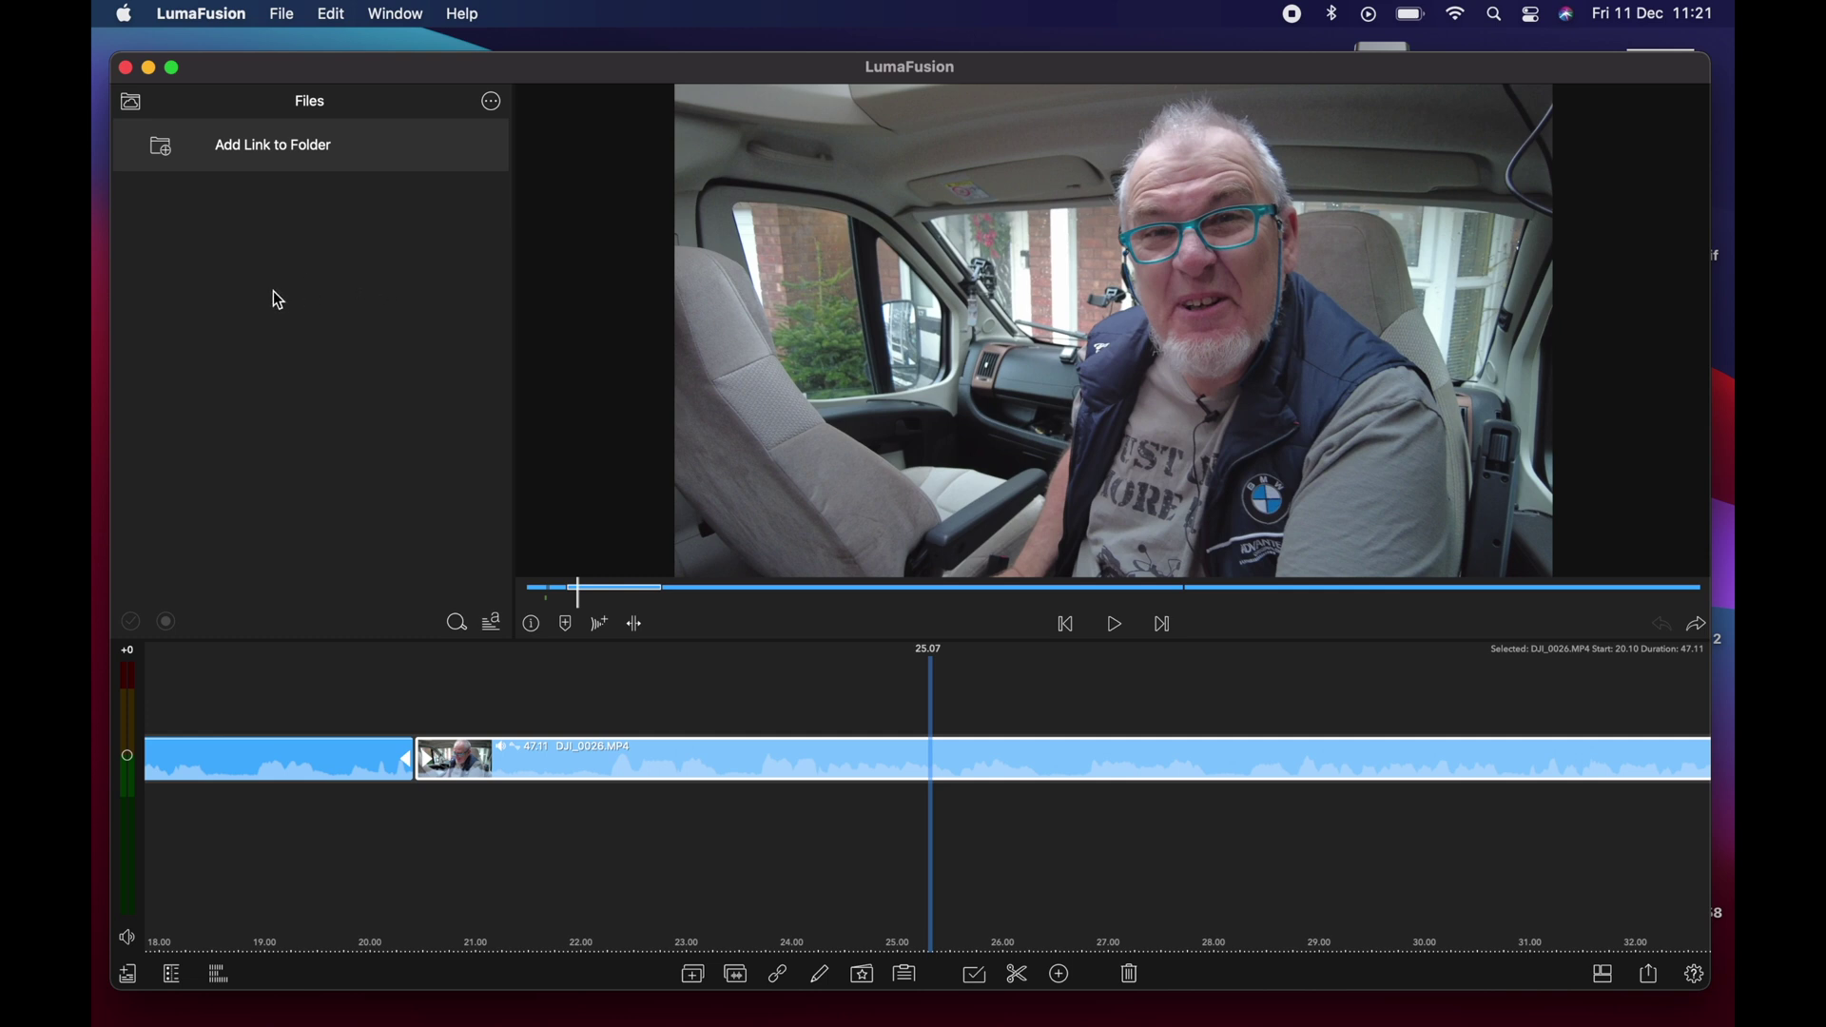
left_click(493, 103)
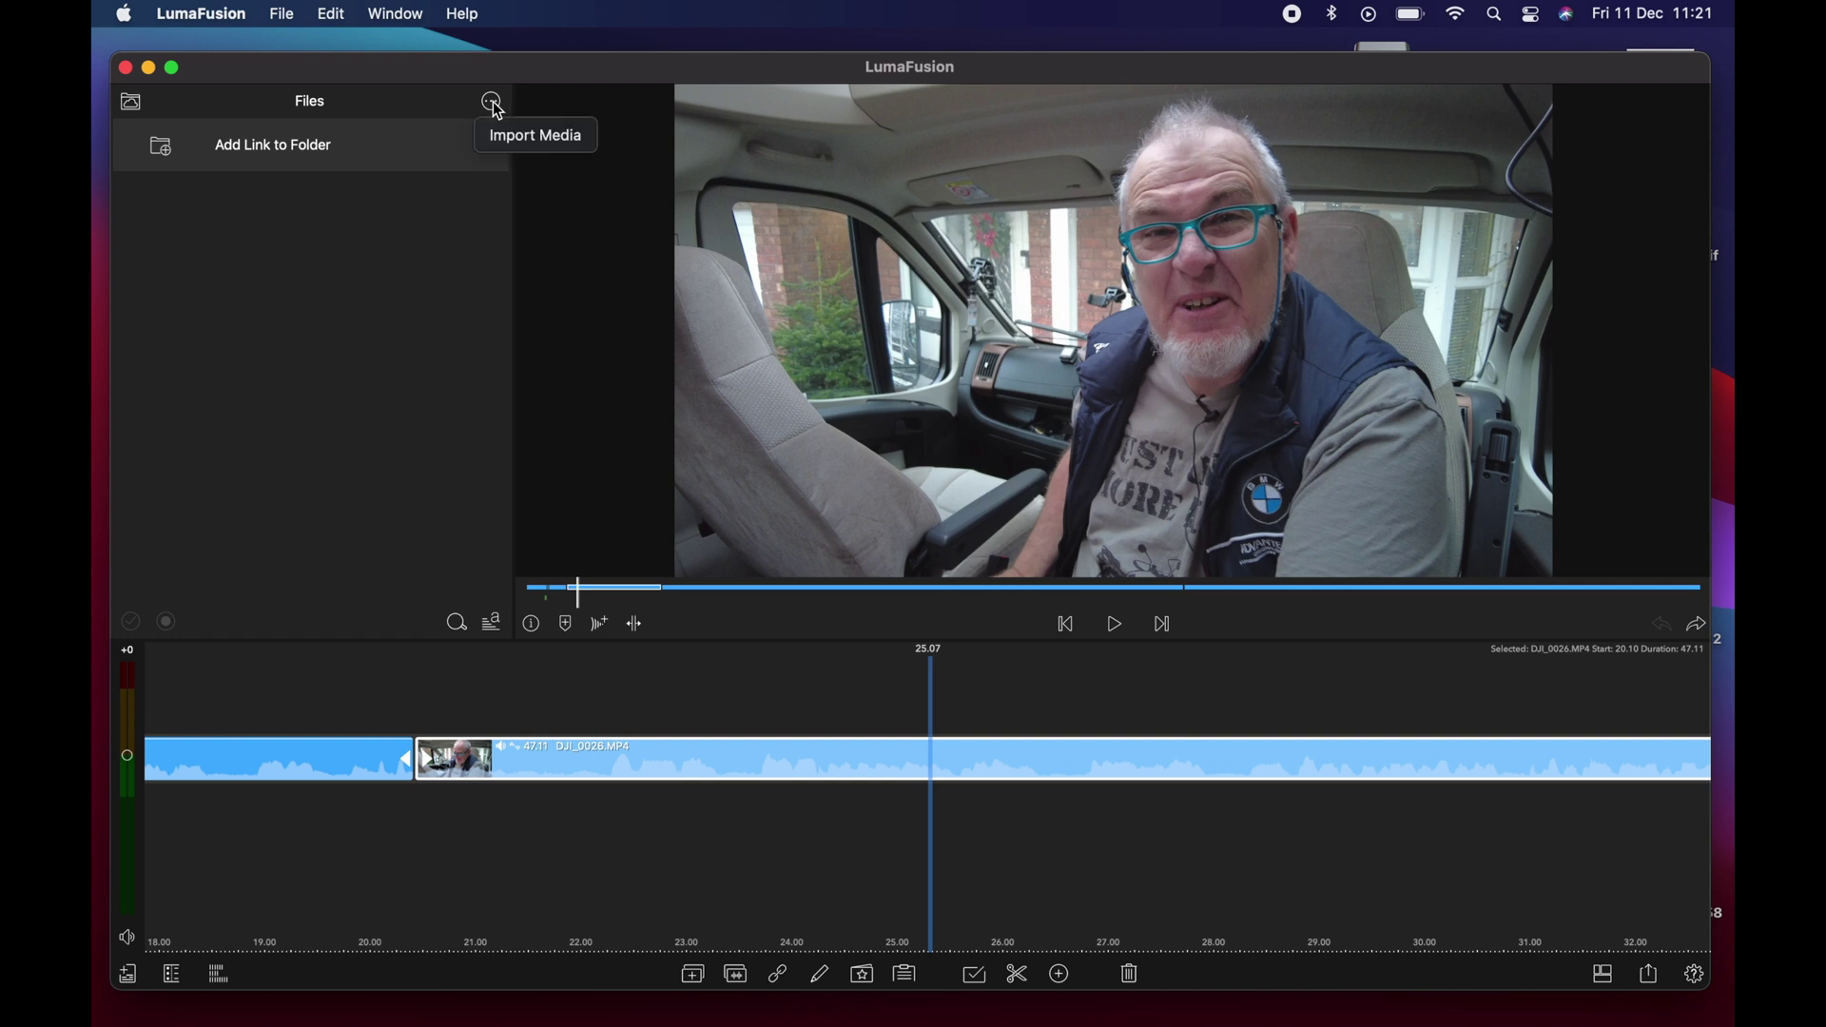
Import DJI_0001.MP4 from 100MEDIA through Import Media > Files into the library.
left_click(540, 137)
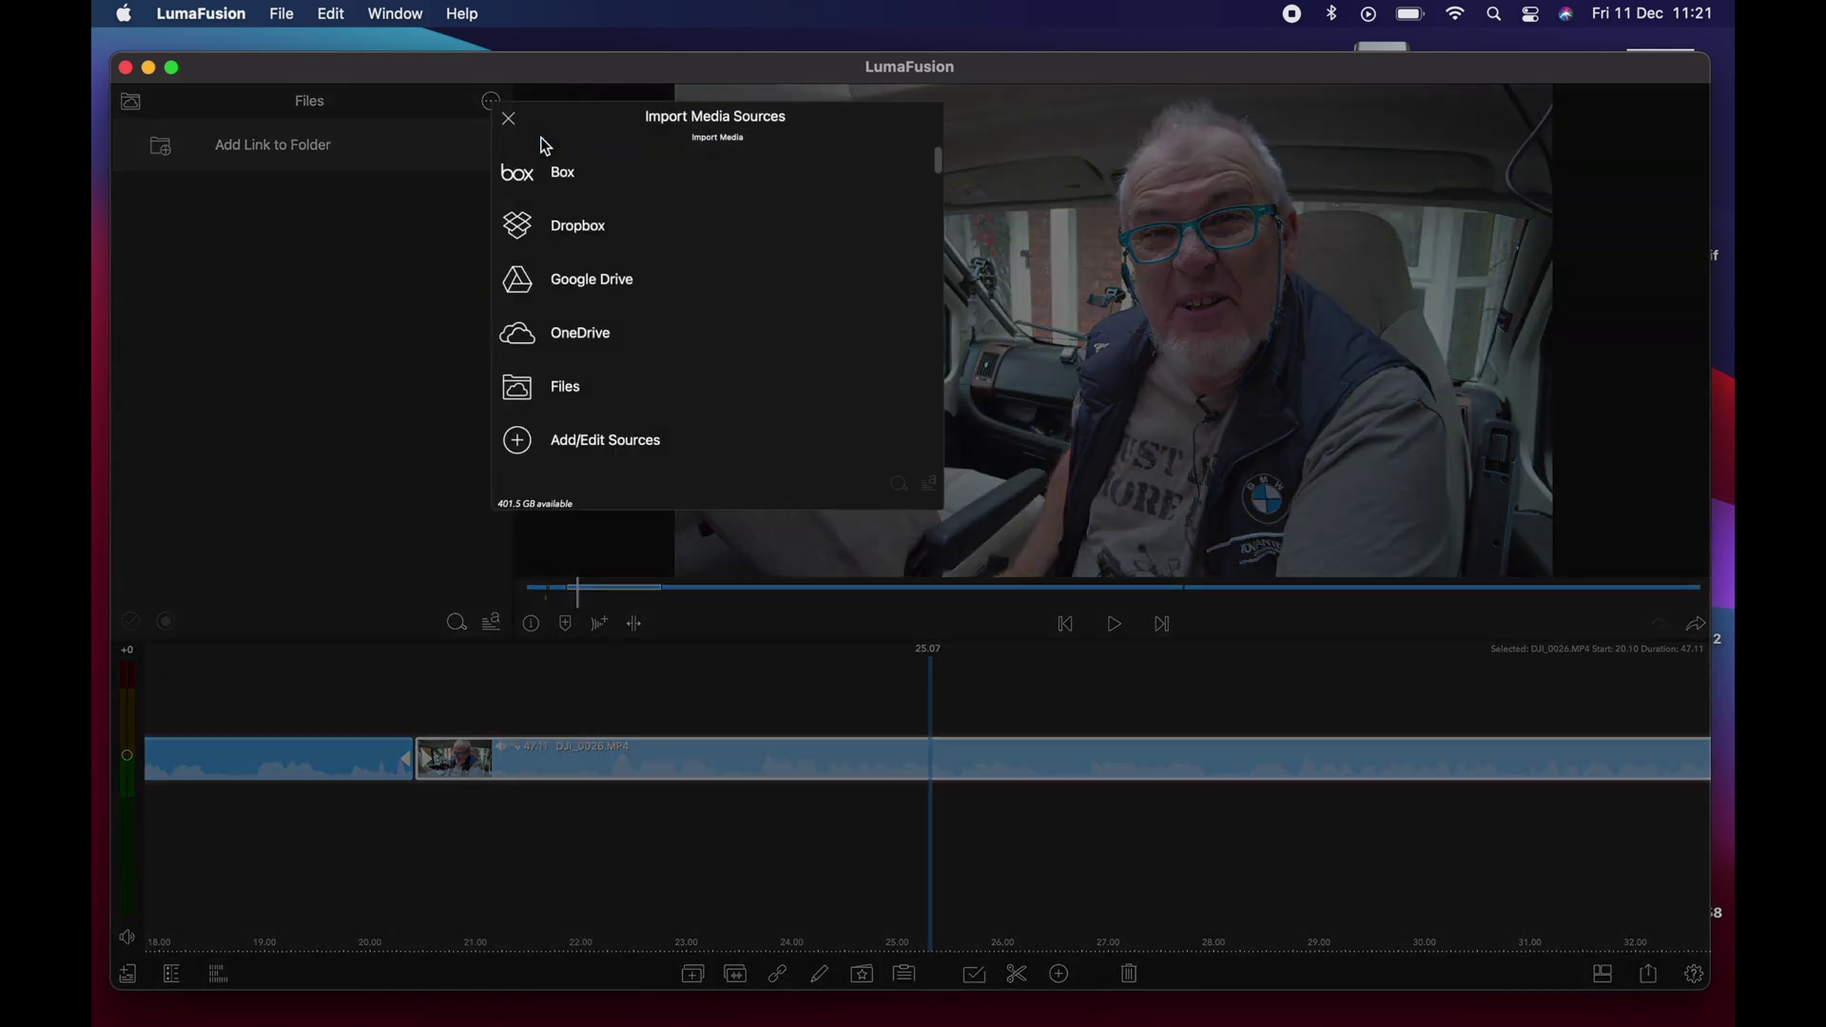
left_click(564, 388)
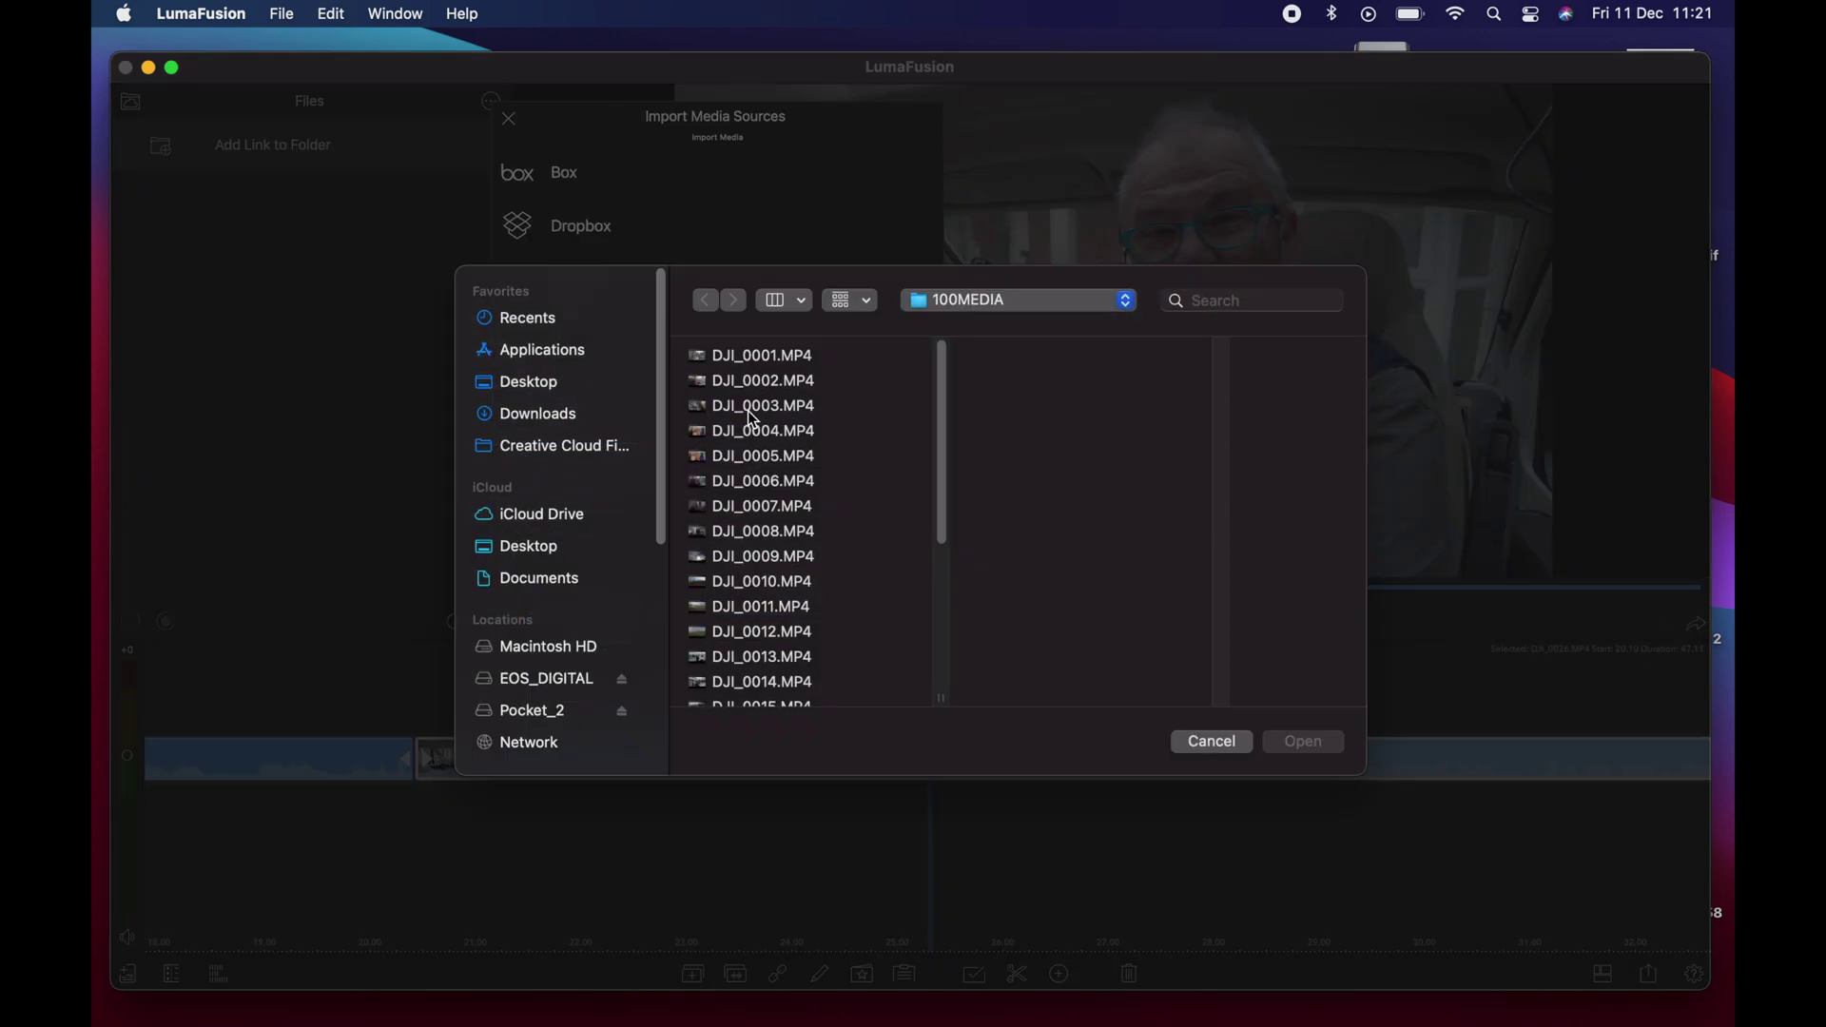
left_click(756, 358)
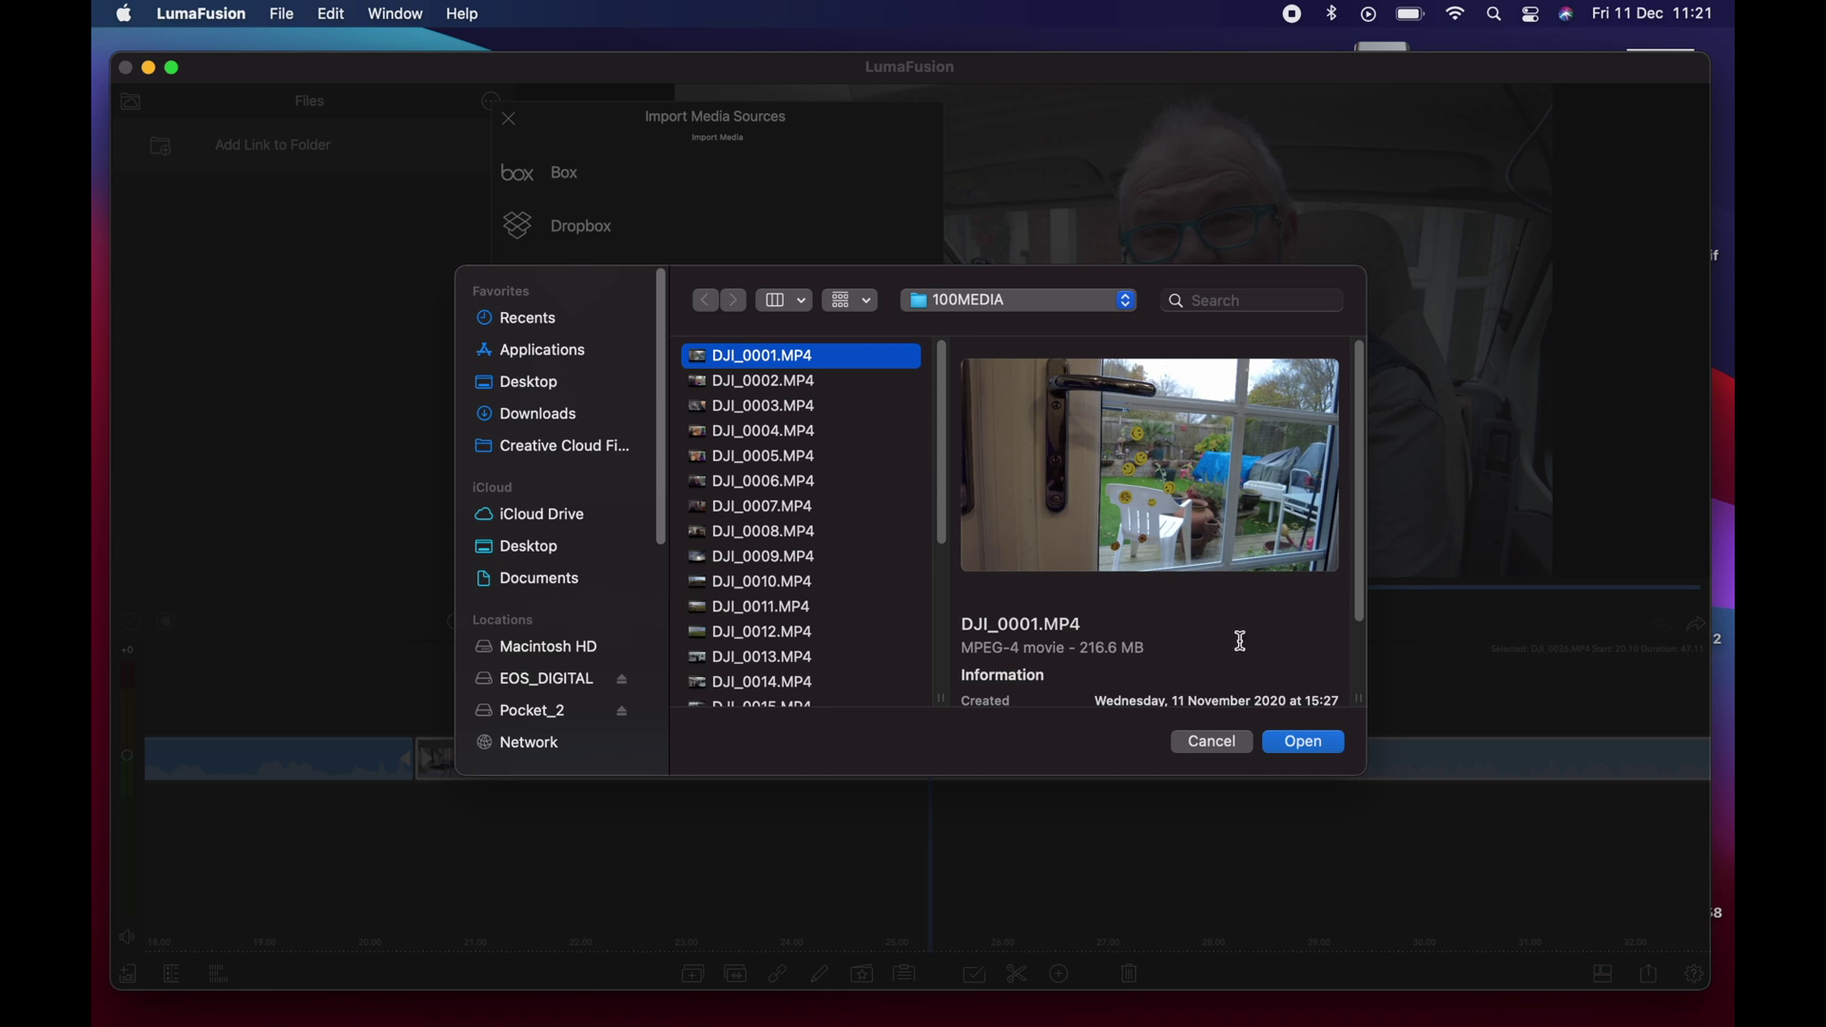
scroll(1242, 646, "down", 3)
scroll(1243, 649, "up", 1)
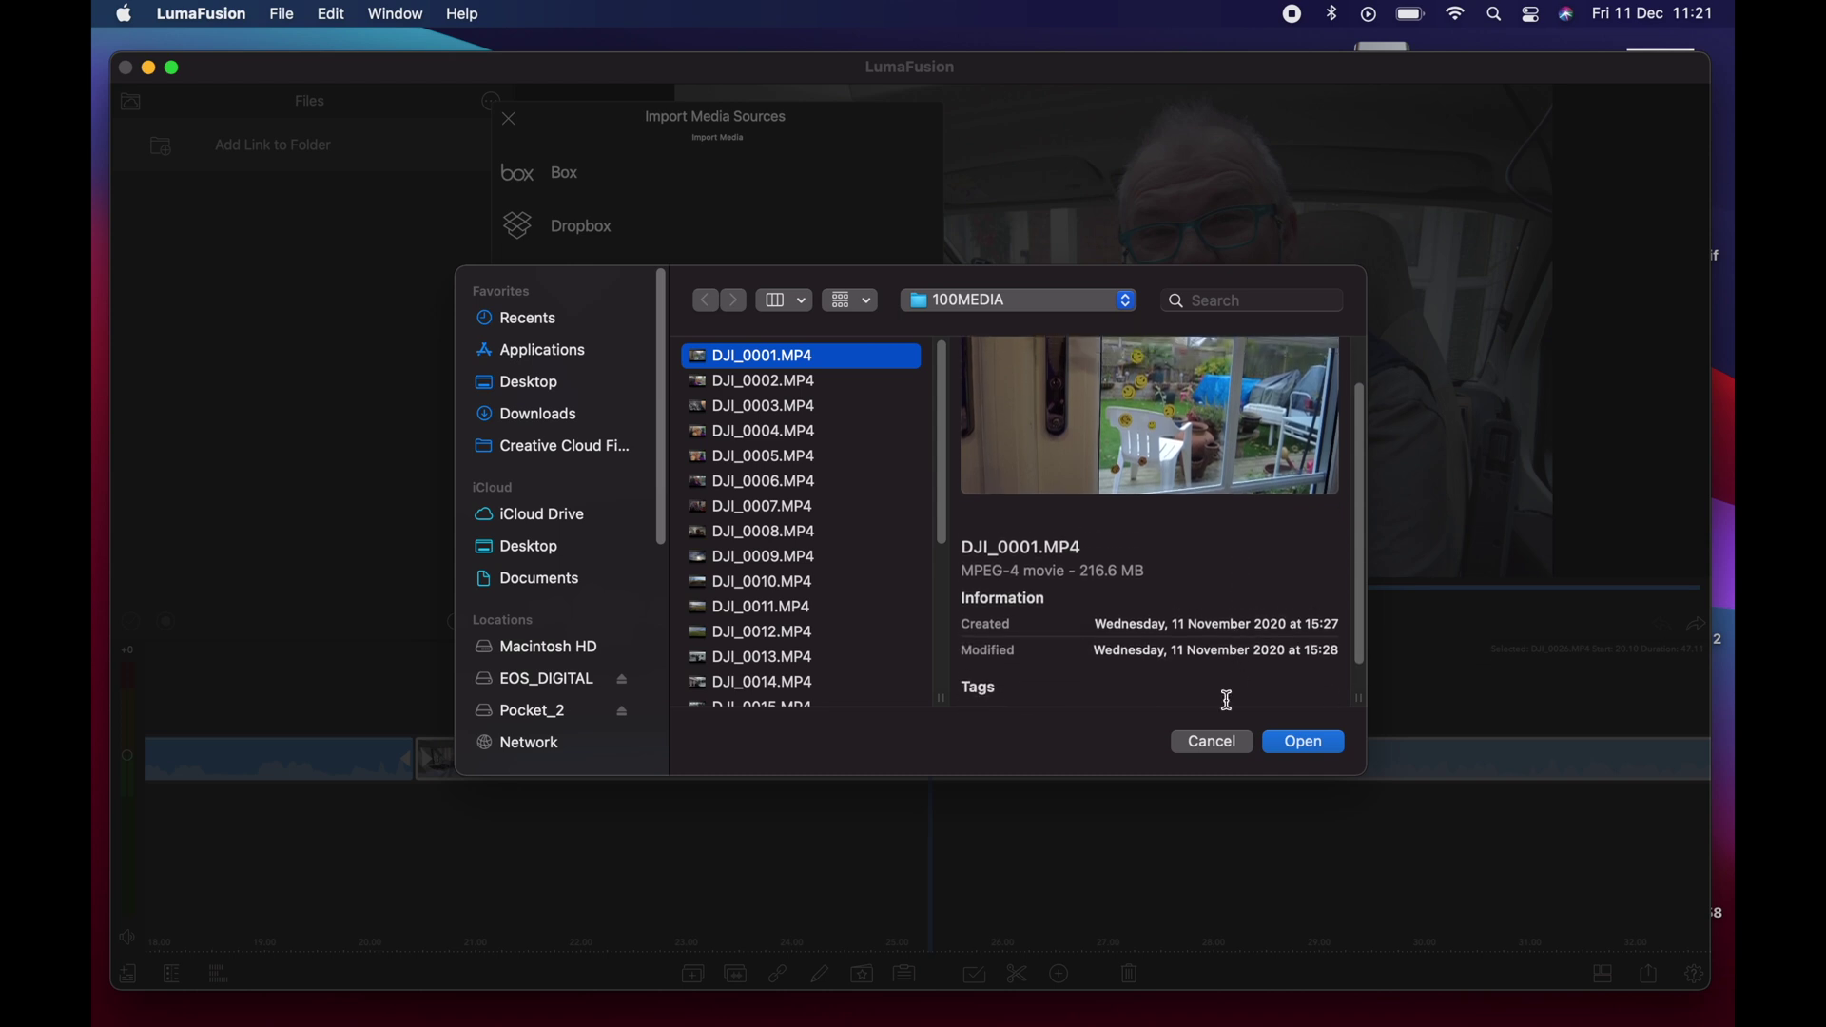
left_click(1315, 745)
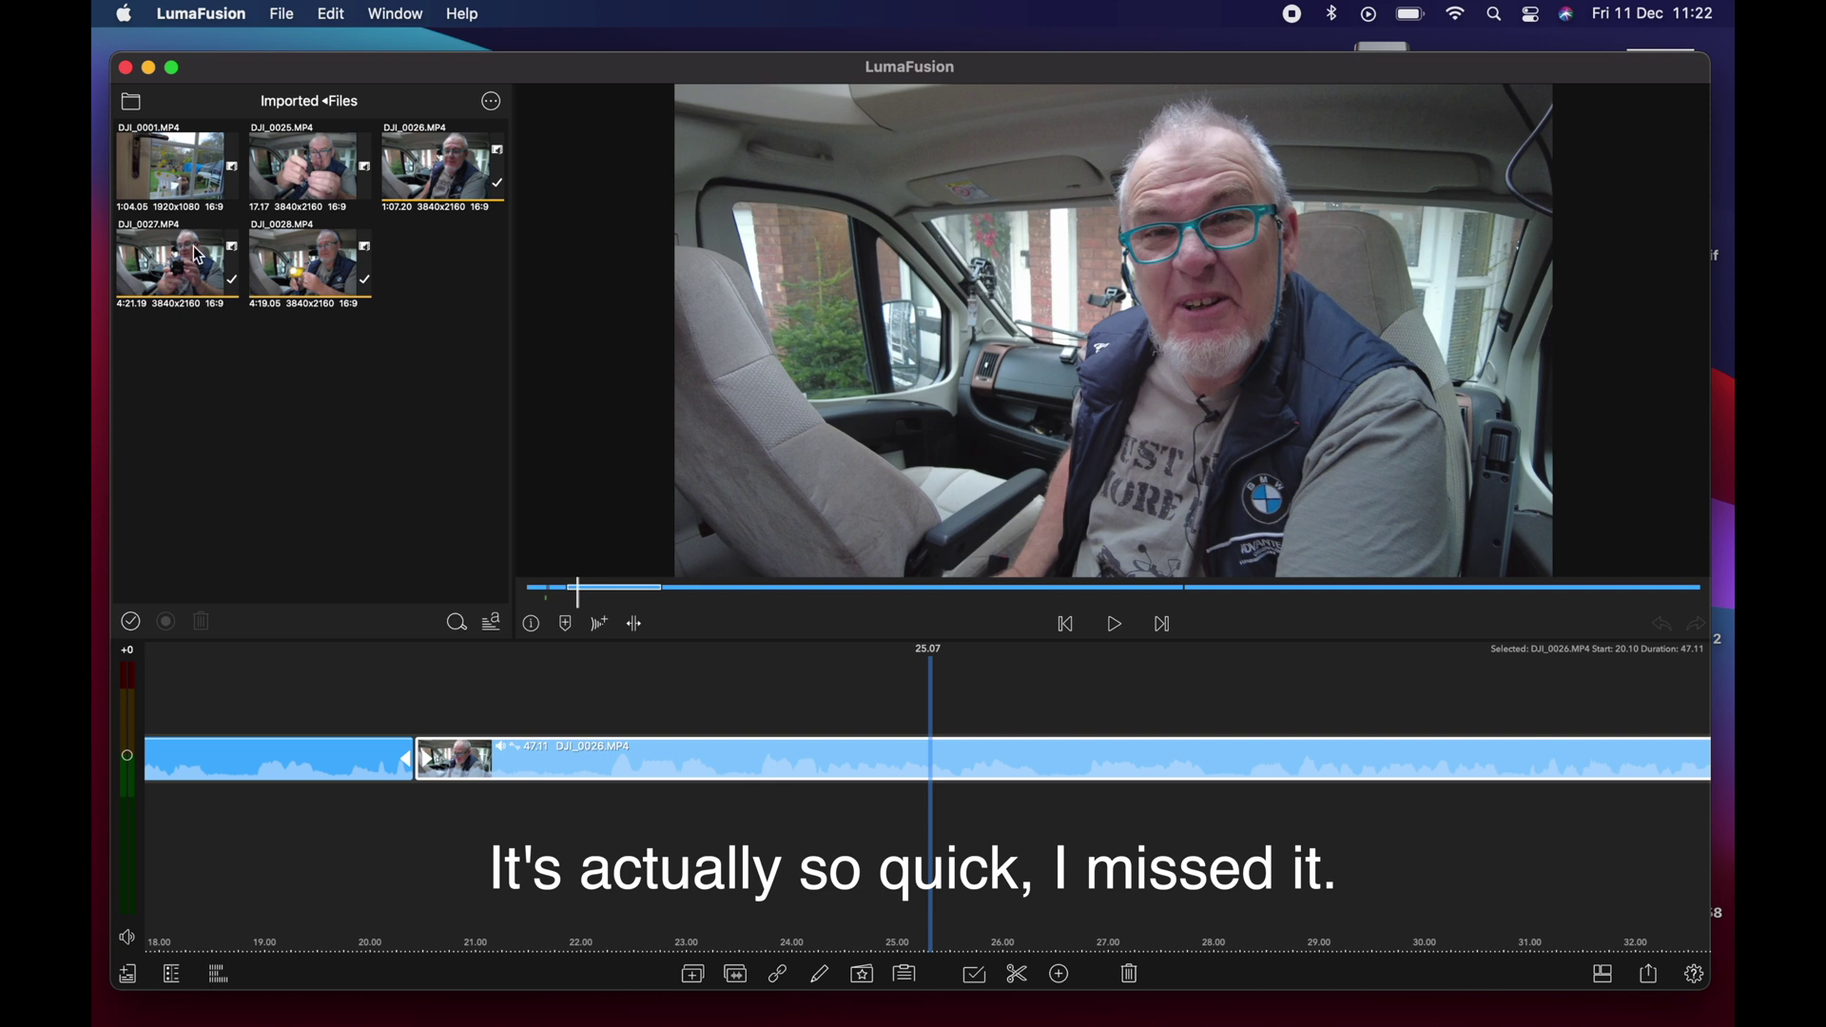
left_click(167, 175)
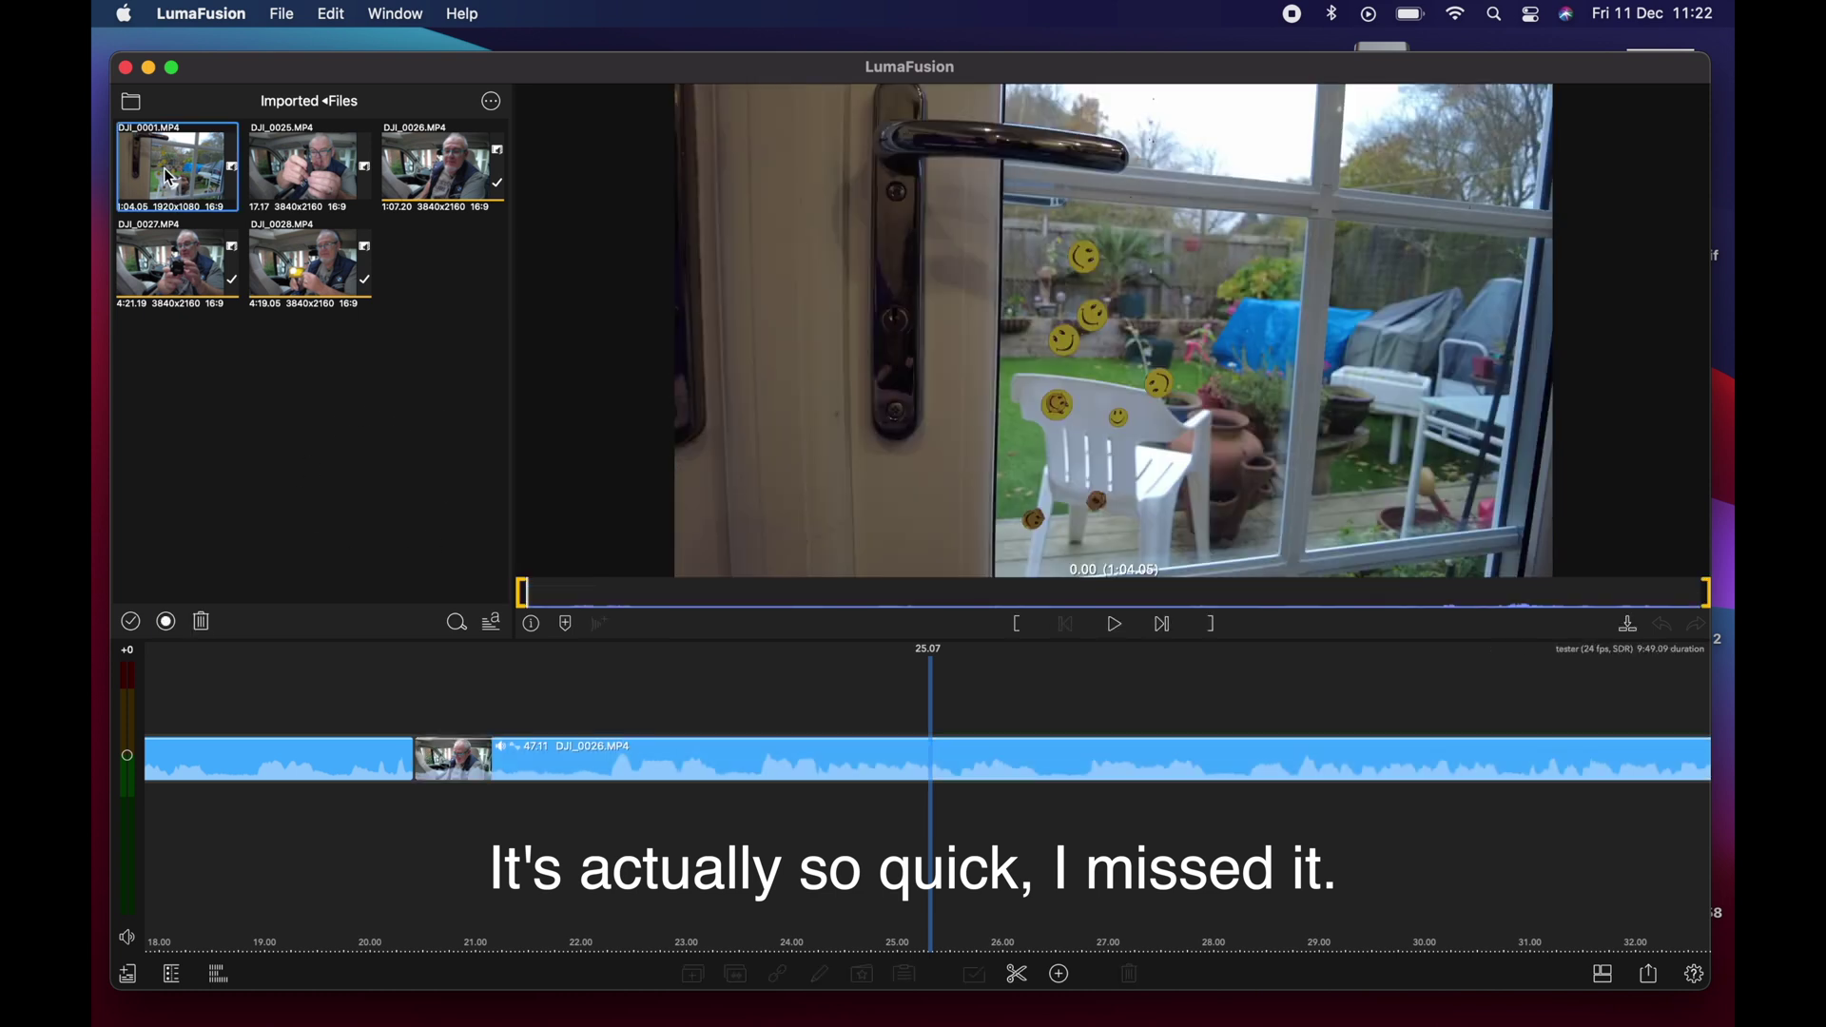
left_click(1117, 628)
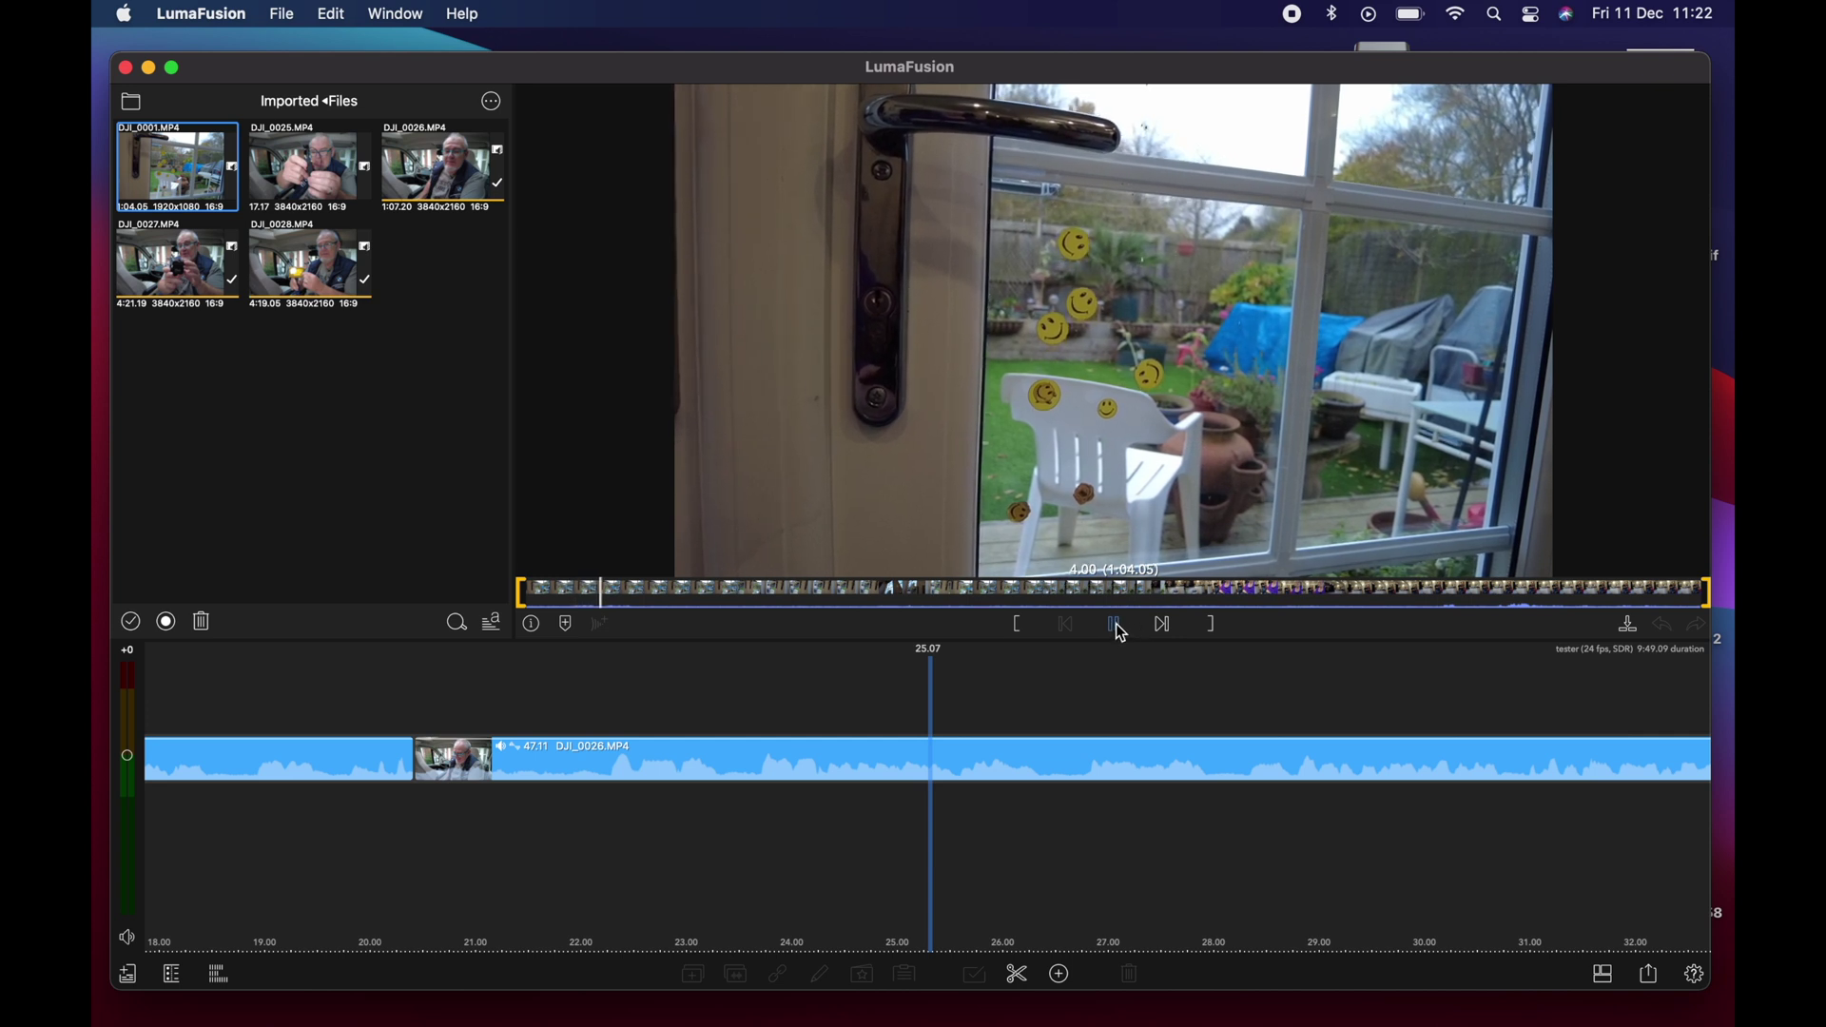
left_click(1118, 626)
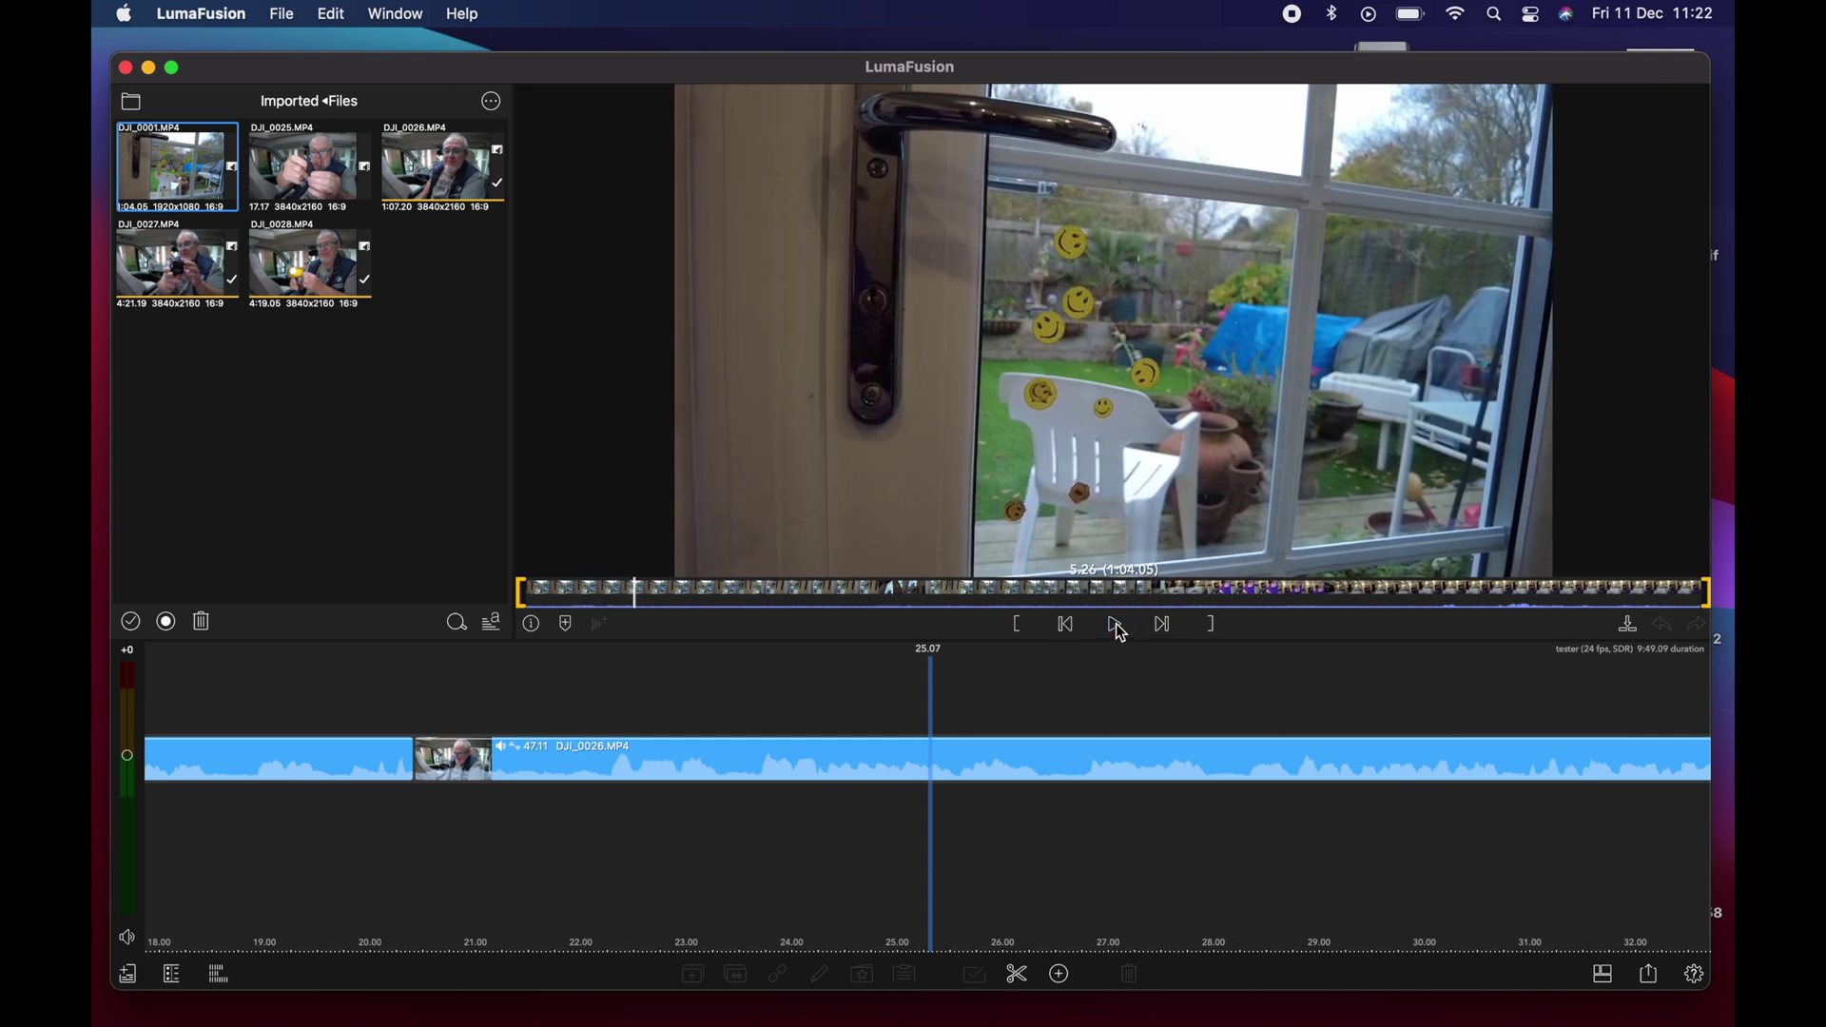
left_click(1029, 679)
key("space")
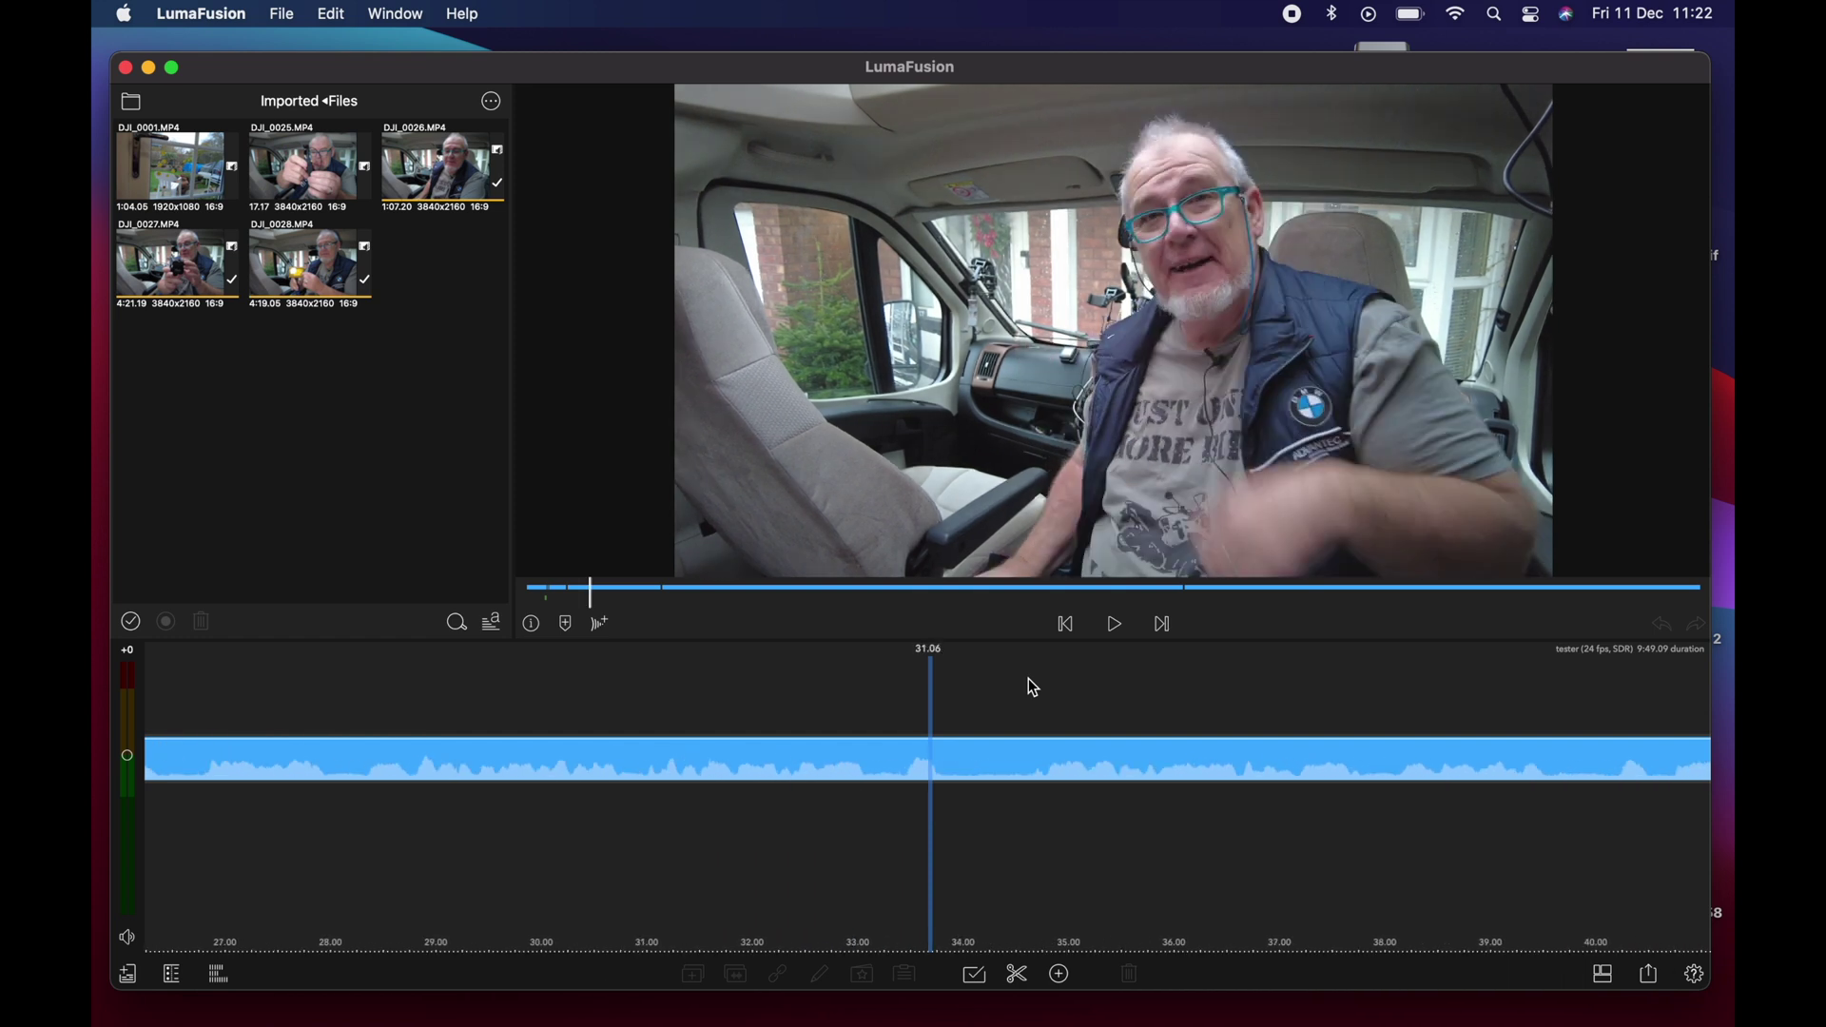
Select the first DJI_0026 clip and extend the selection across all seven clips to 9:49.09.
scroll(1029, 677, "left", 15)
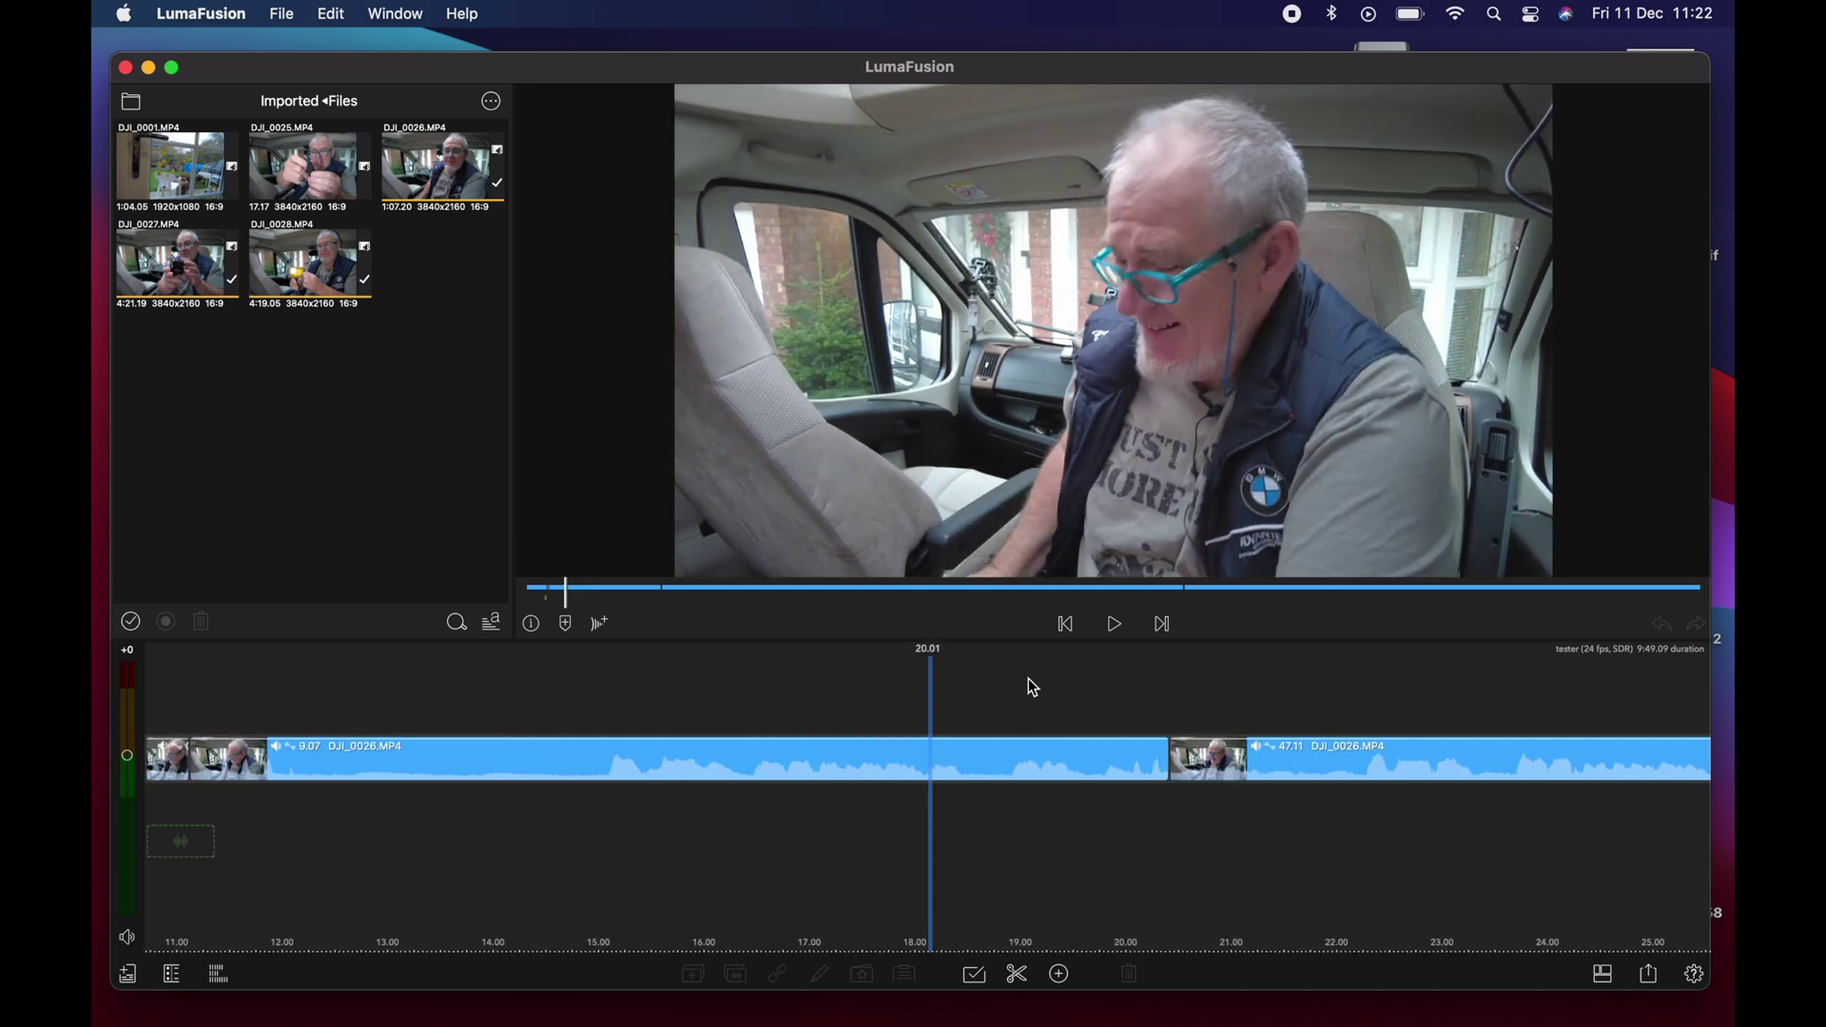
scroll(1029, 677, "right", 11)
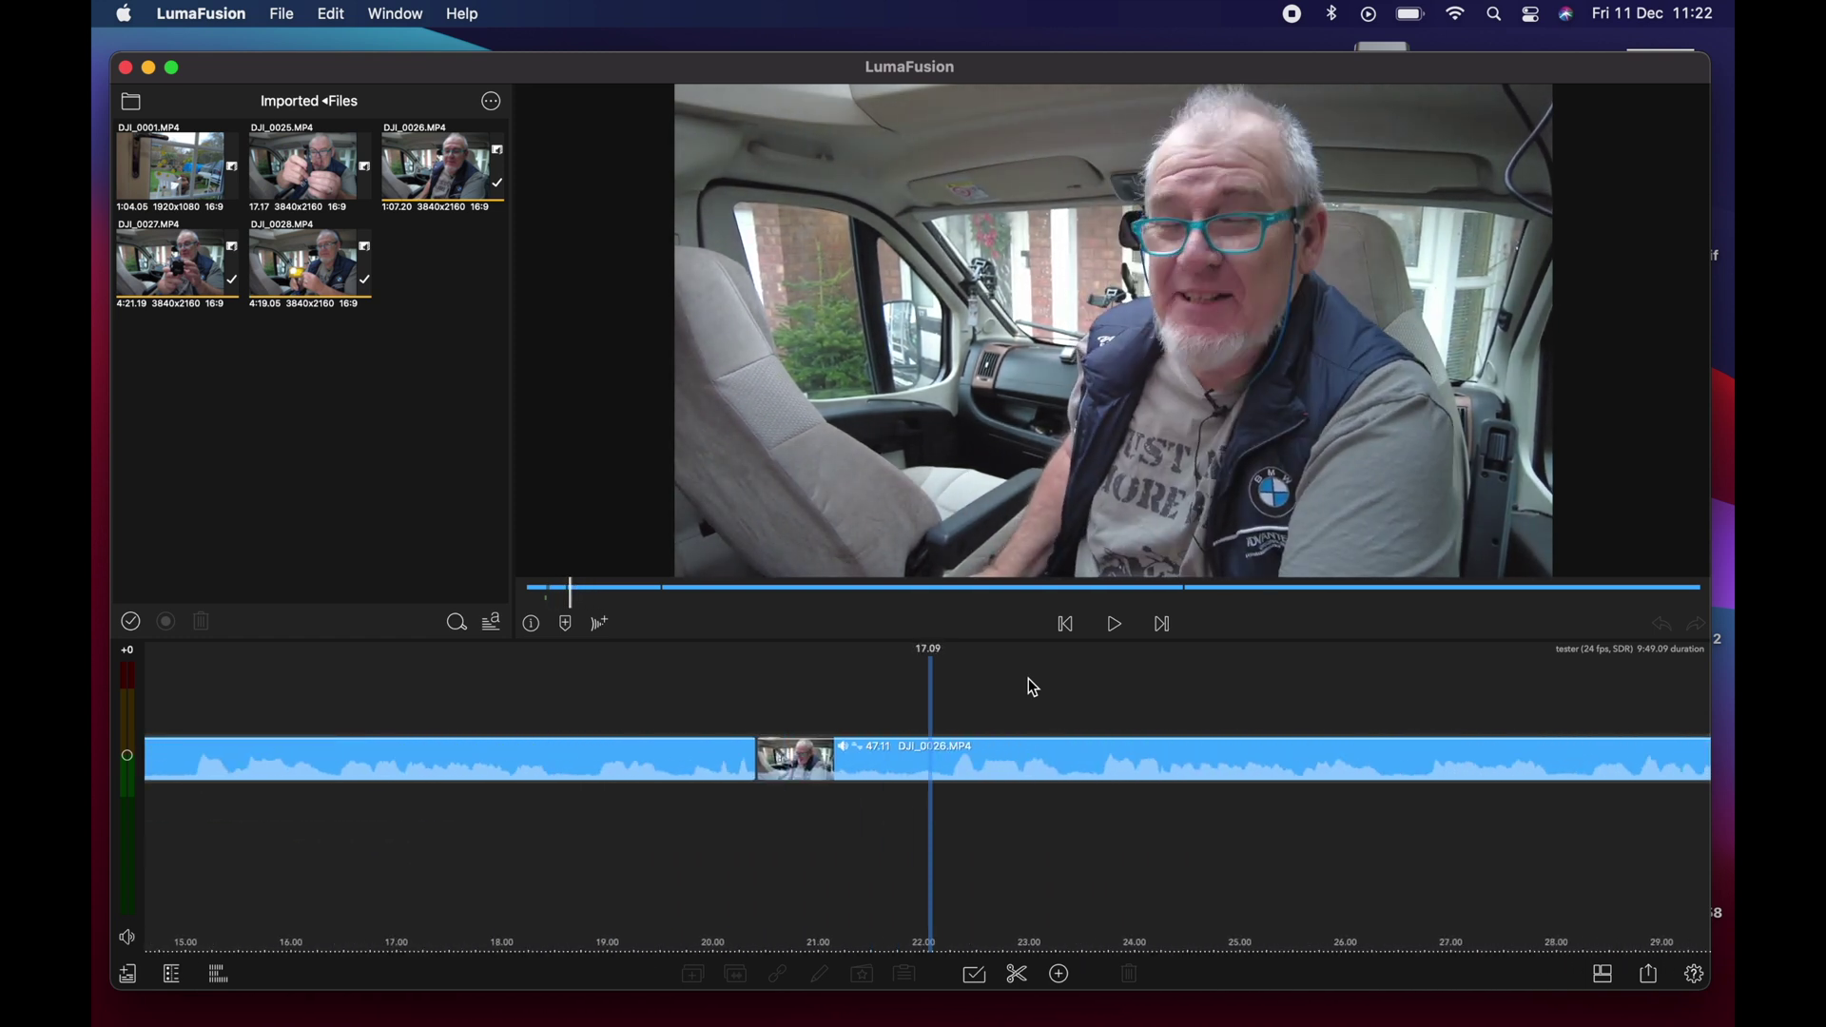
scroll(1029, 677, "right", 5)
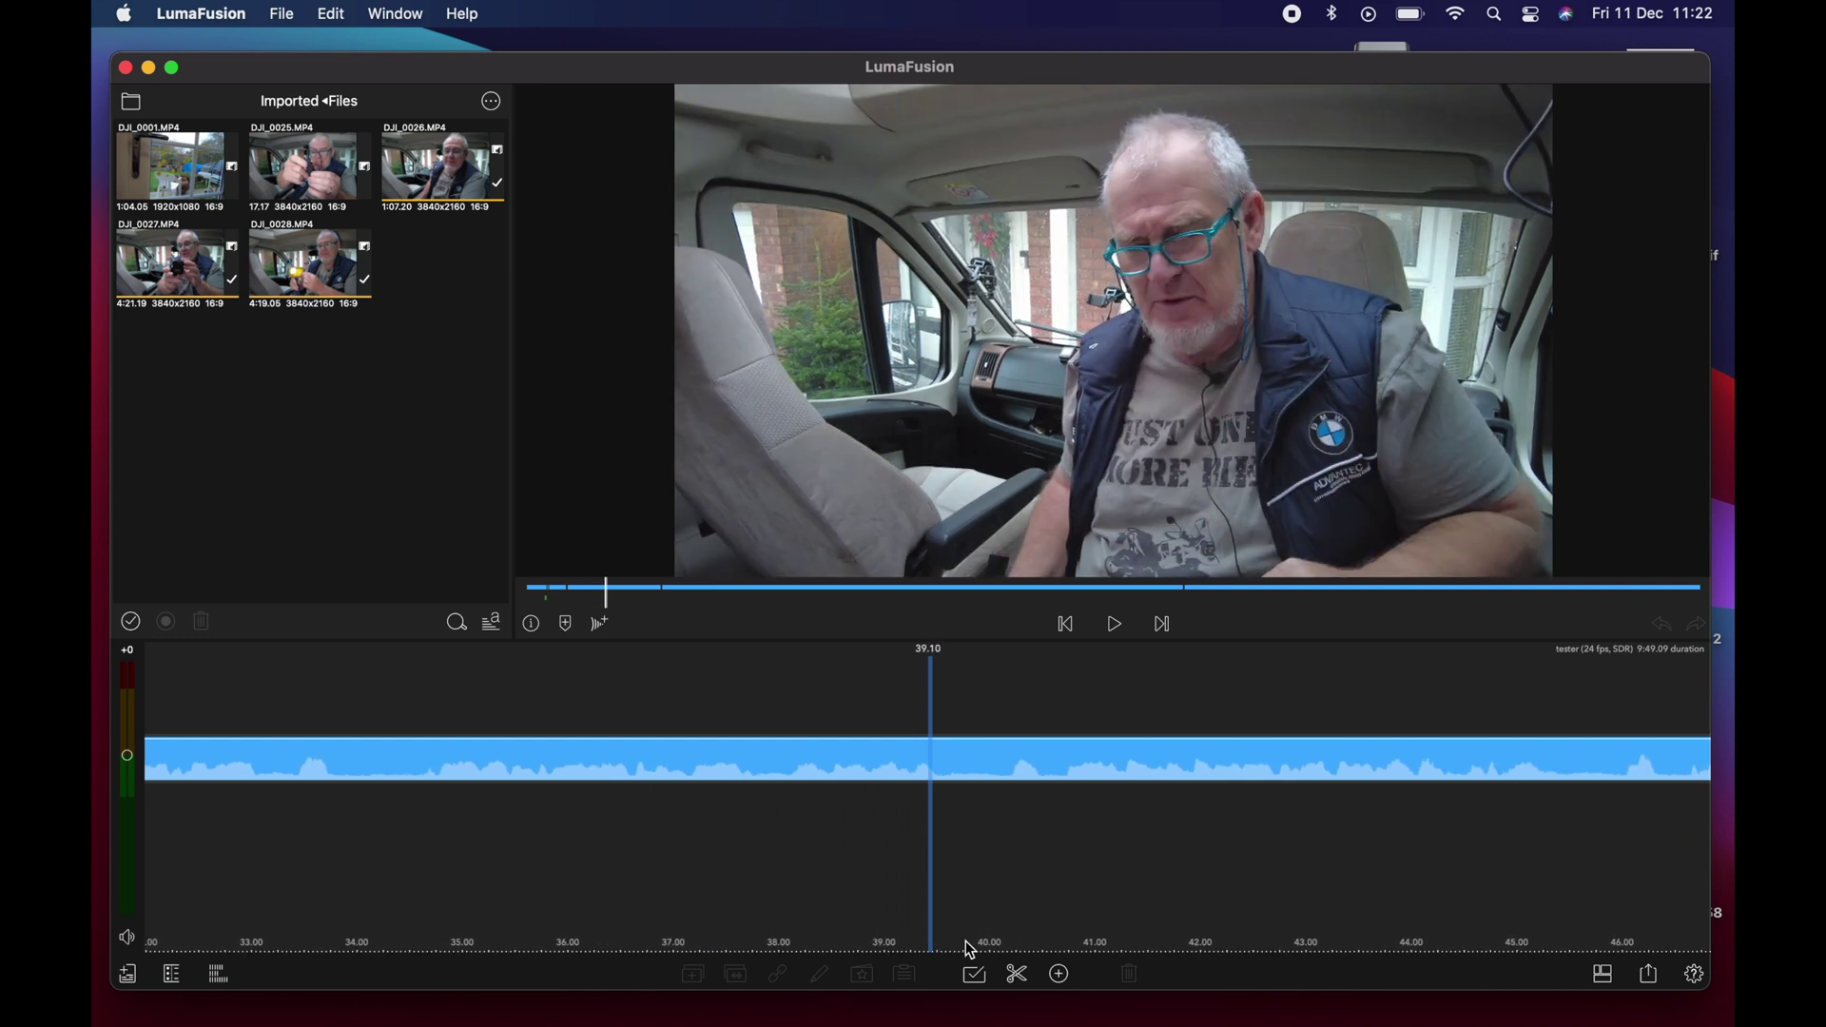
left_click(538, 587)
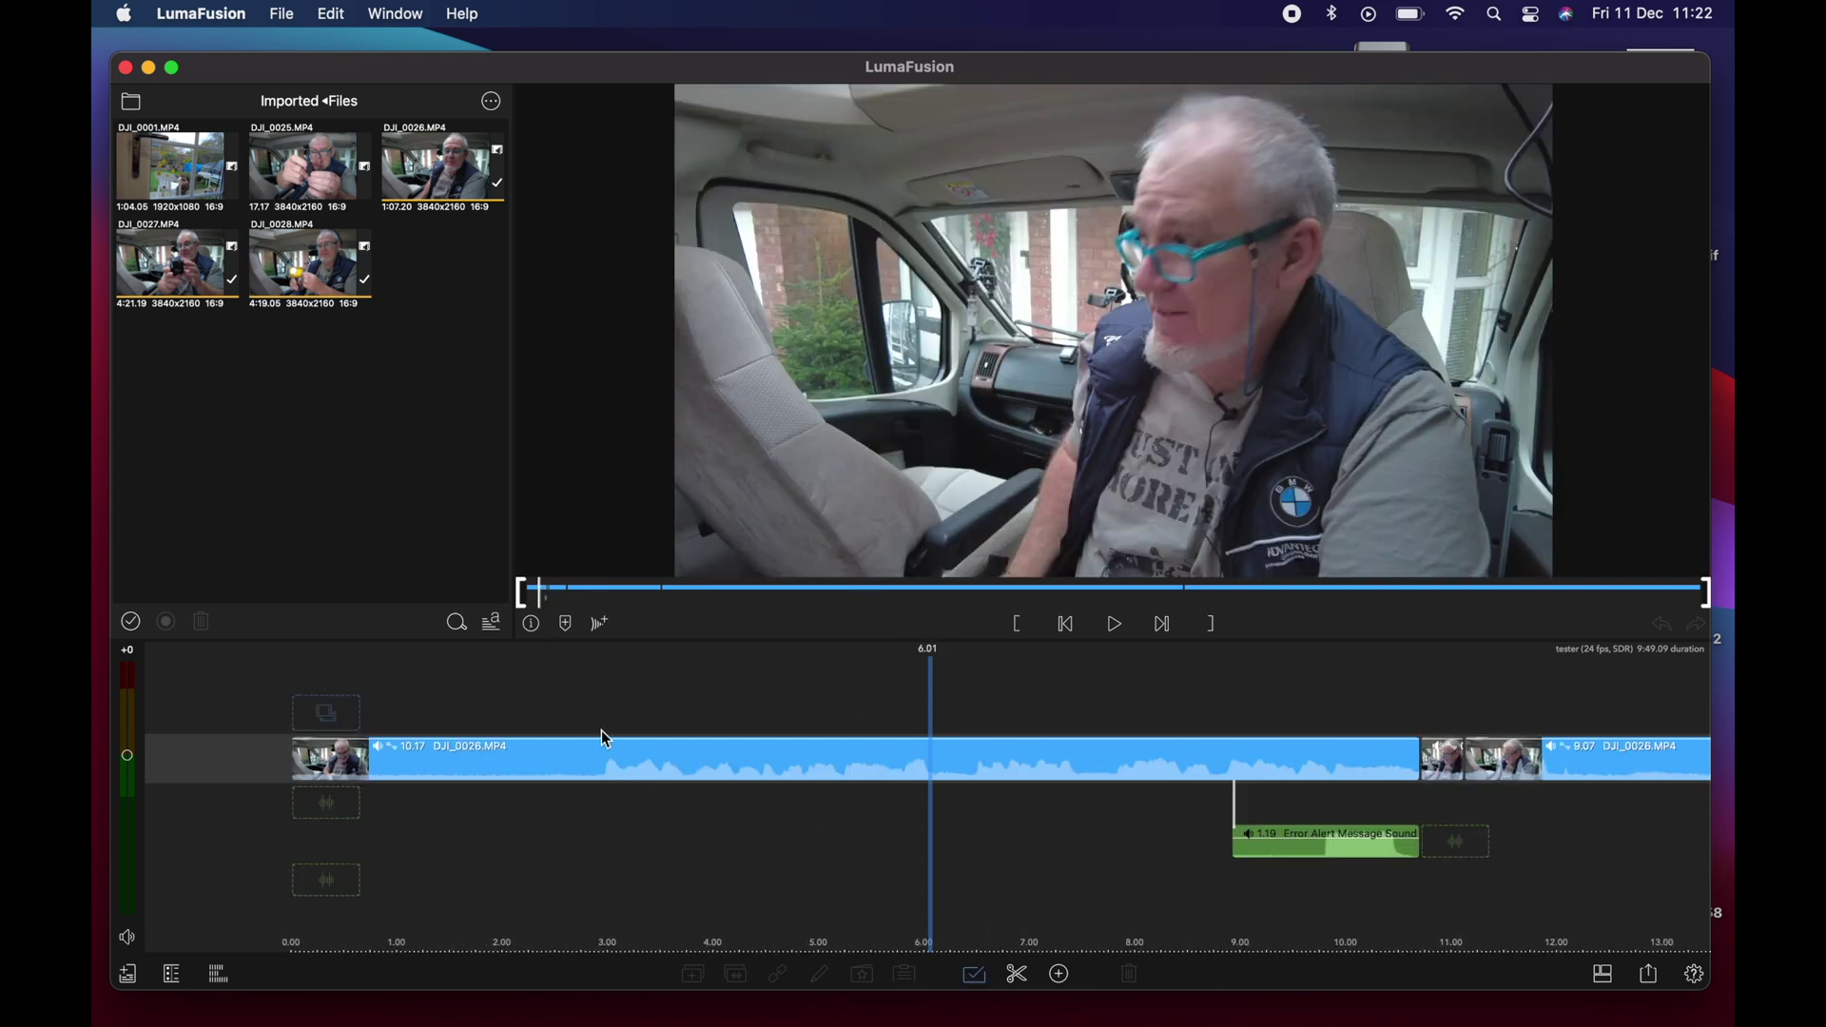
left_click(616, 763)
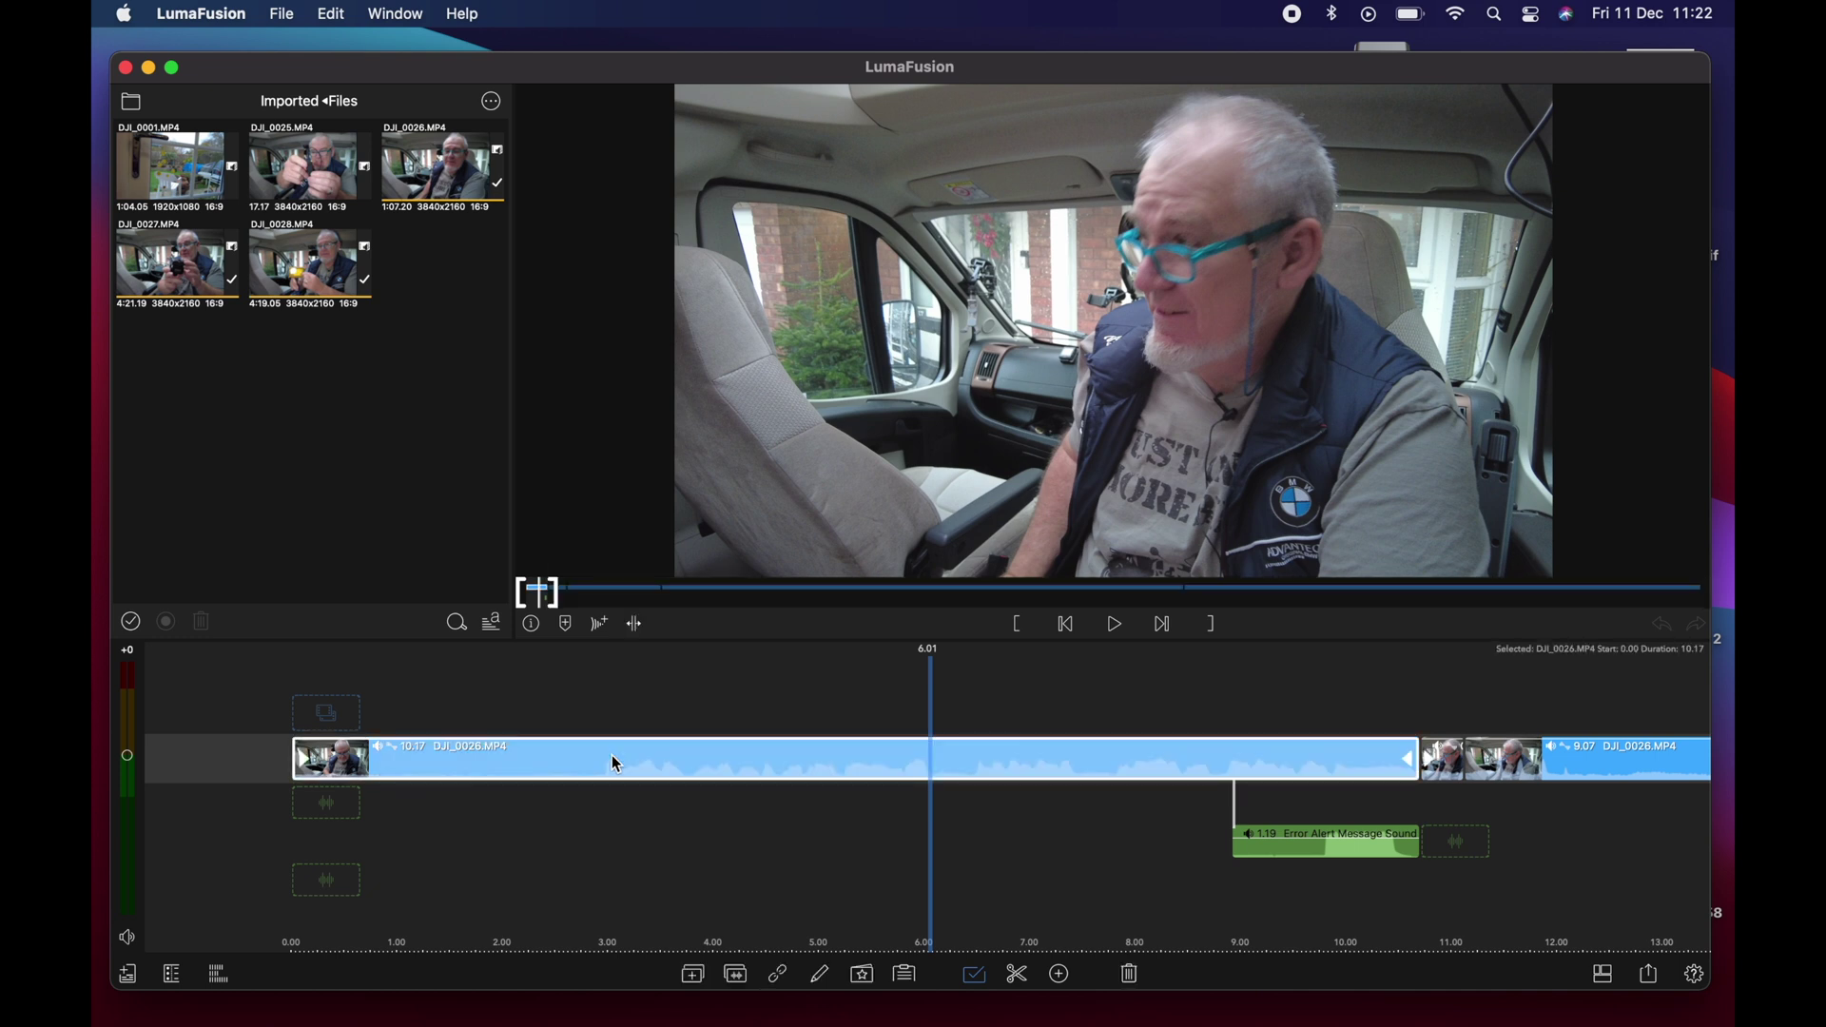
mouse_move(555, 591)
left_mouse_down()
mouse_move(1585, 668)
mouse_move(1664, 696)
left_mouse_up()
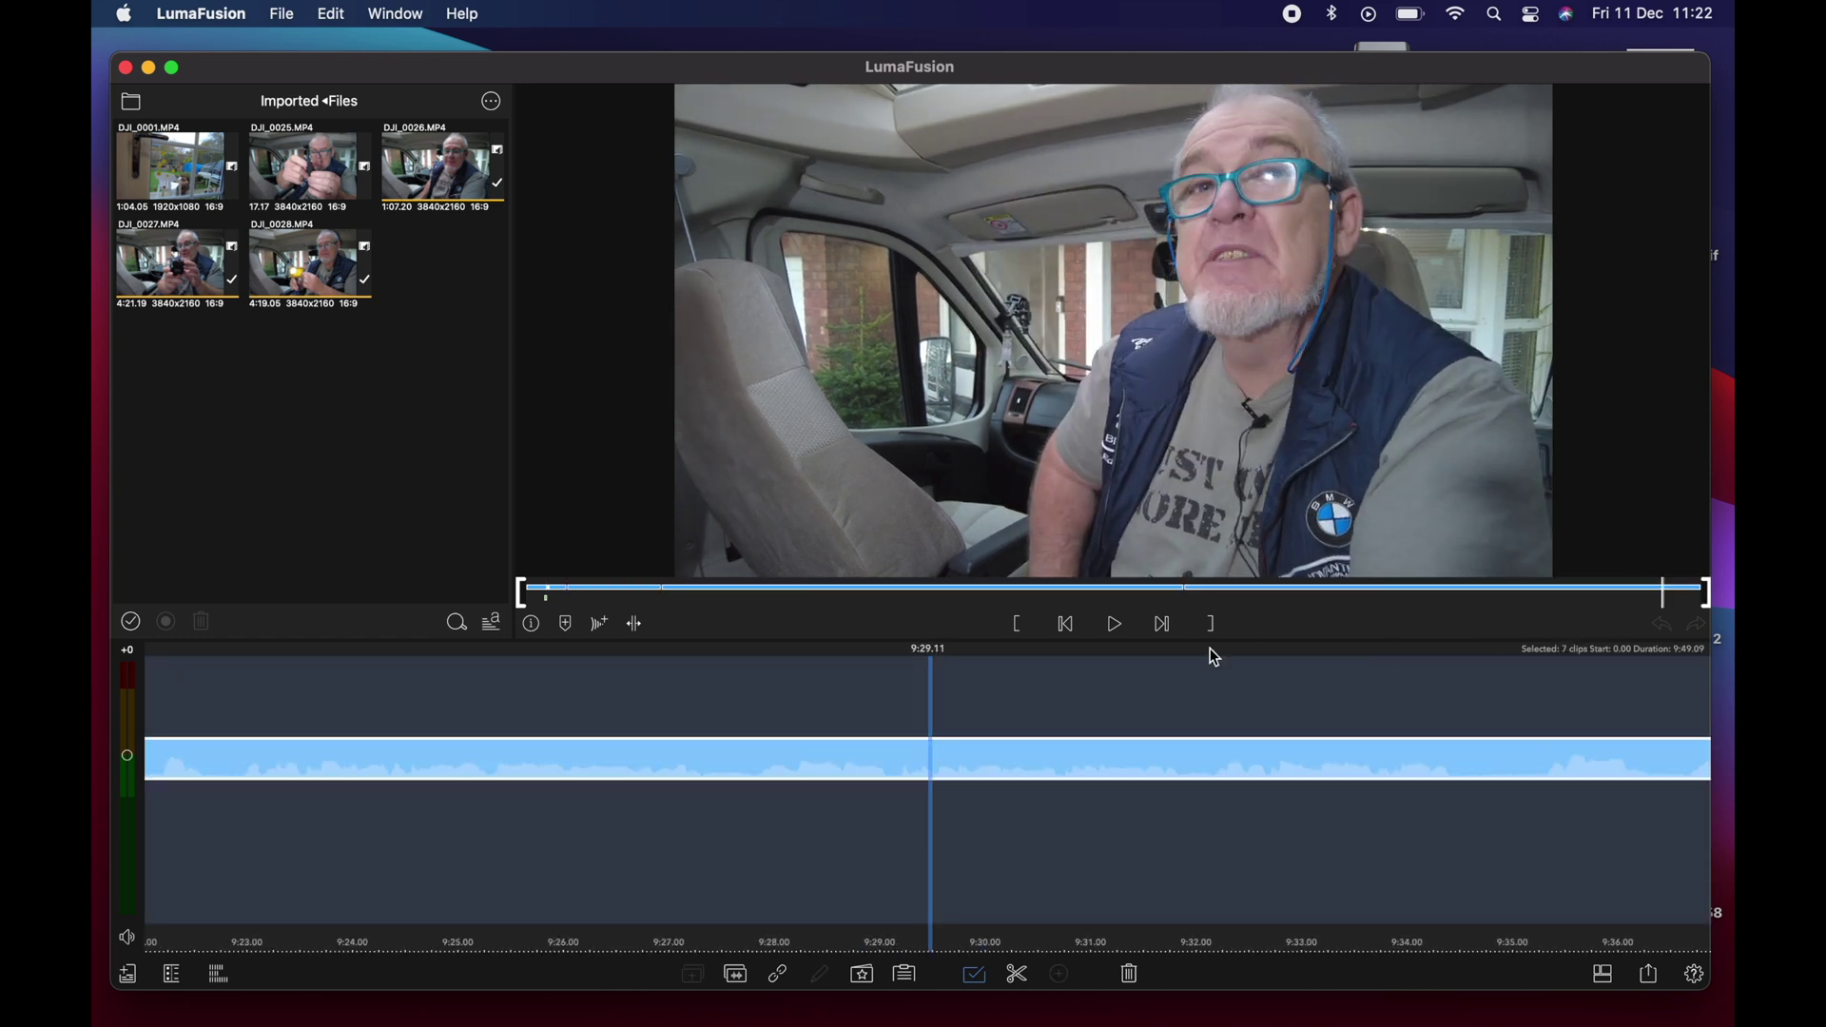
Browse the motion and audio presets, then apply the Vibrance colour effect to the selected clips.
left_click(863, 976)
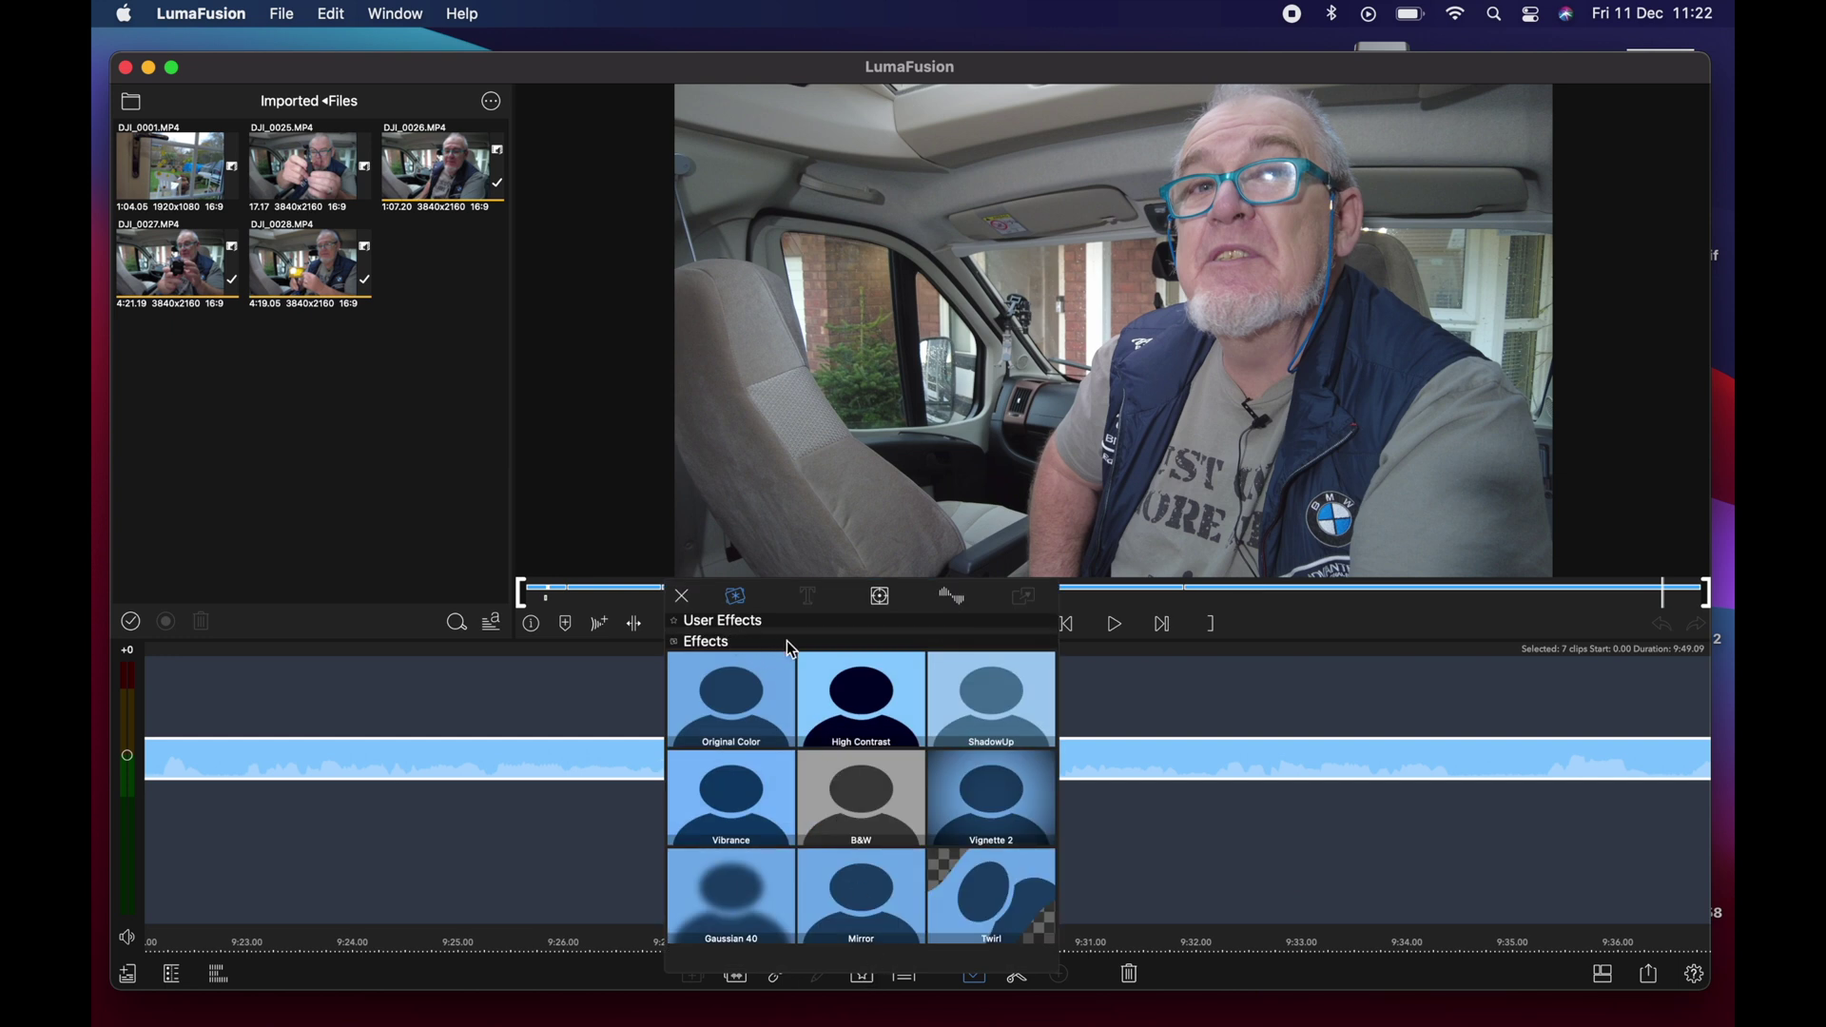
left_click(881, 597)
scroll(859, 820, "down", 2)
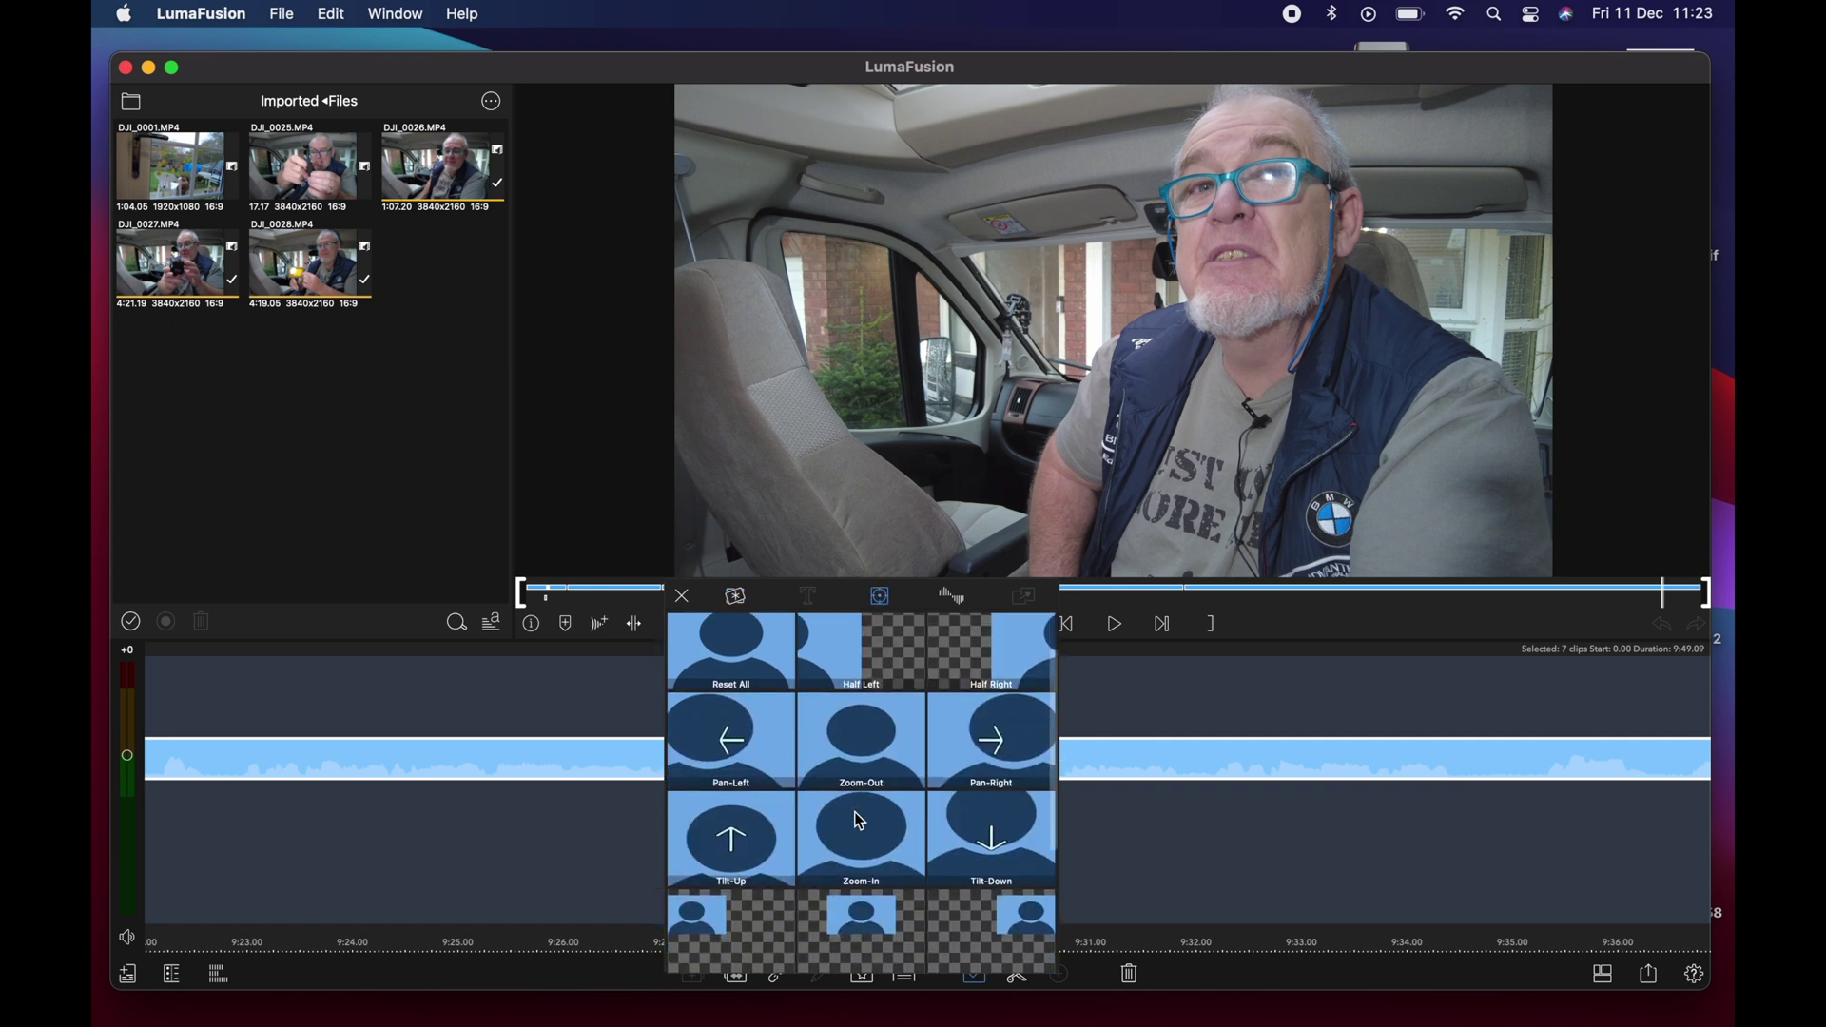
scroll(860, 820, "up", 3)
left_click(956, 605)
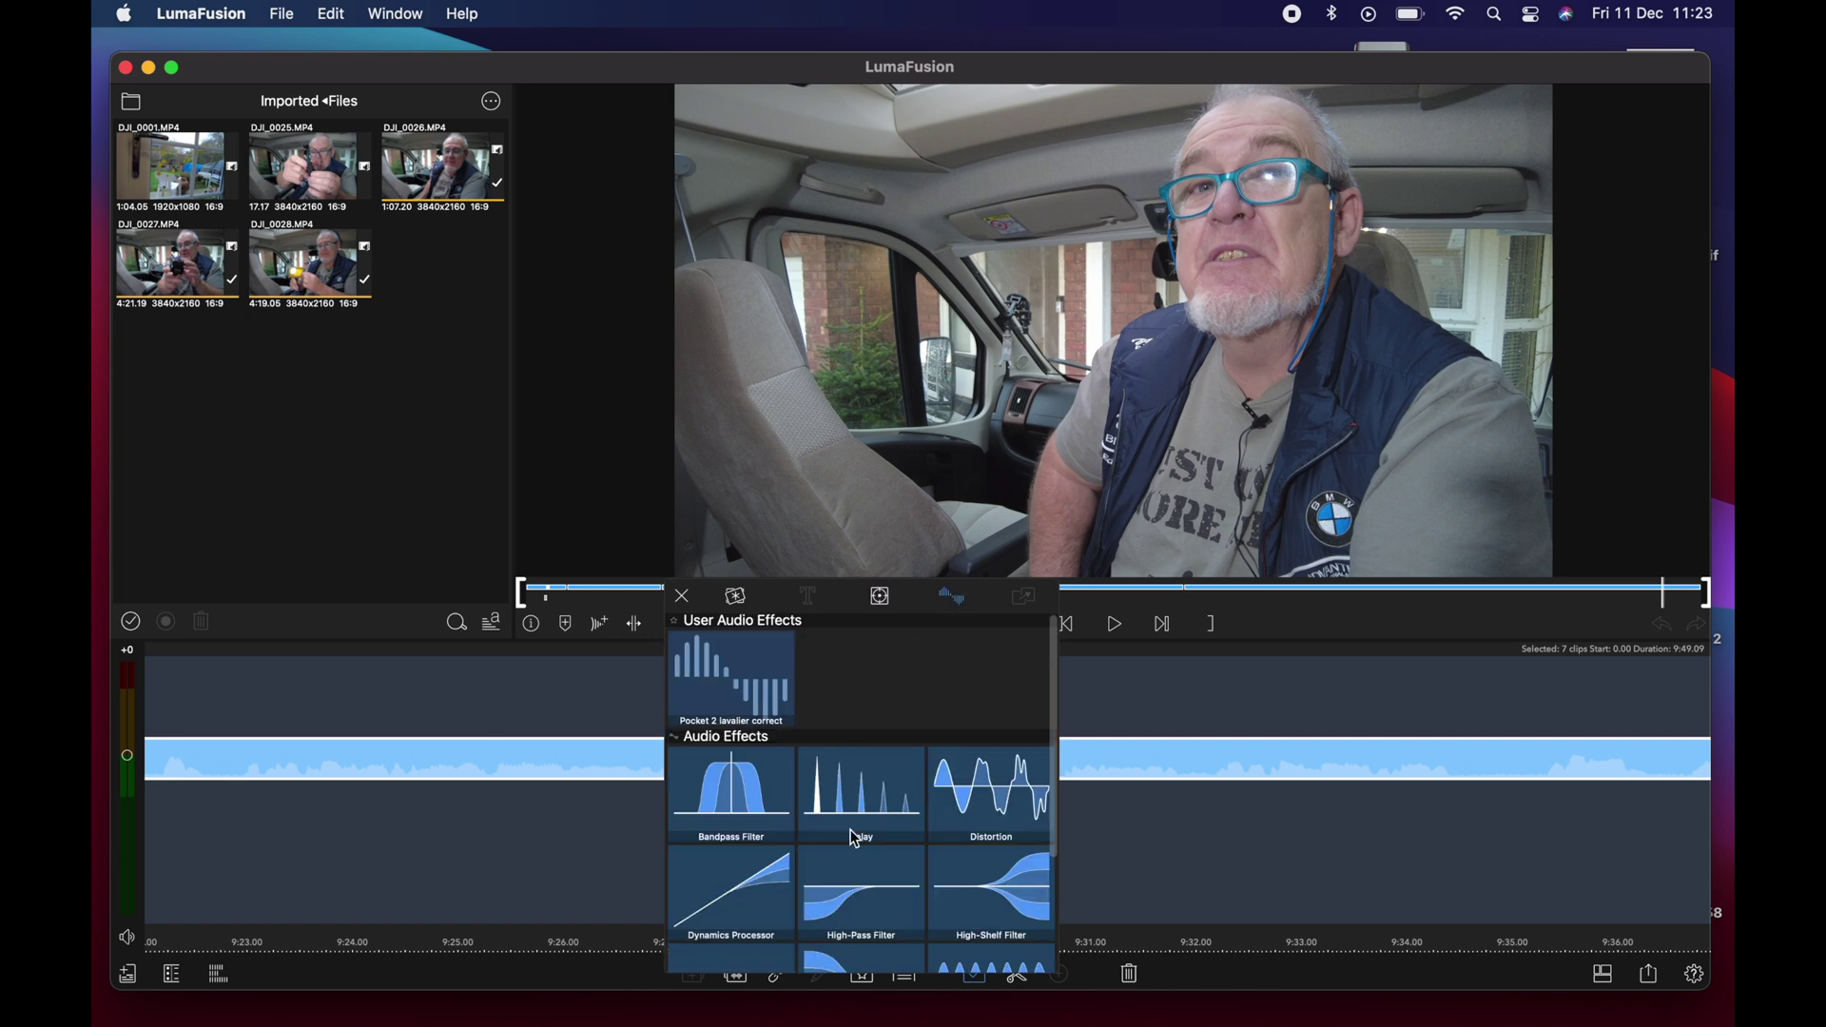
scroll(854, 839, "down", 3)
scroll(854, 839, "up", 4)
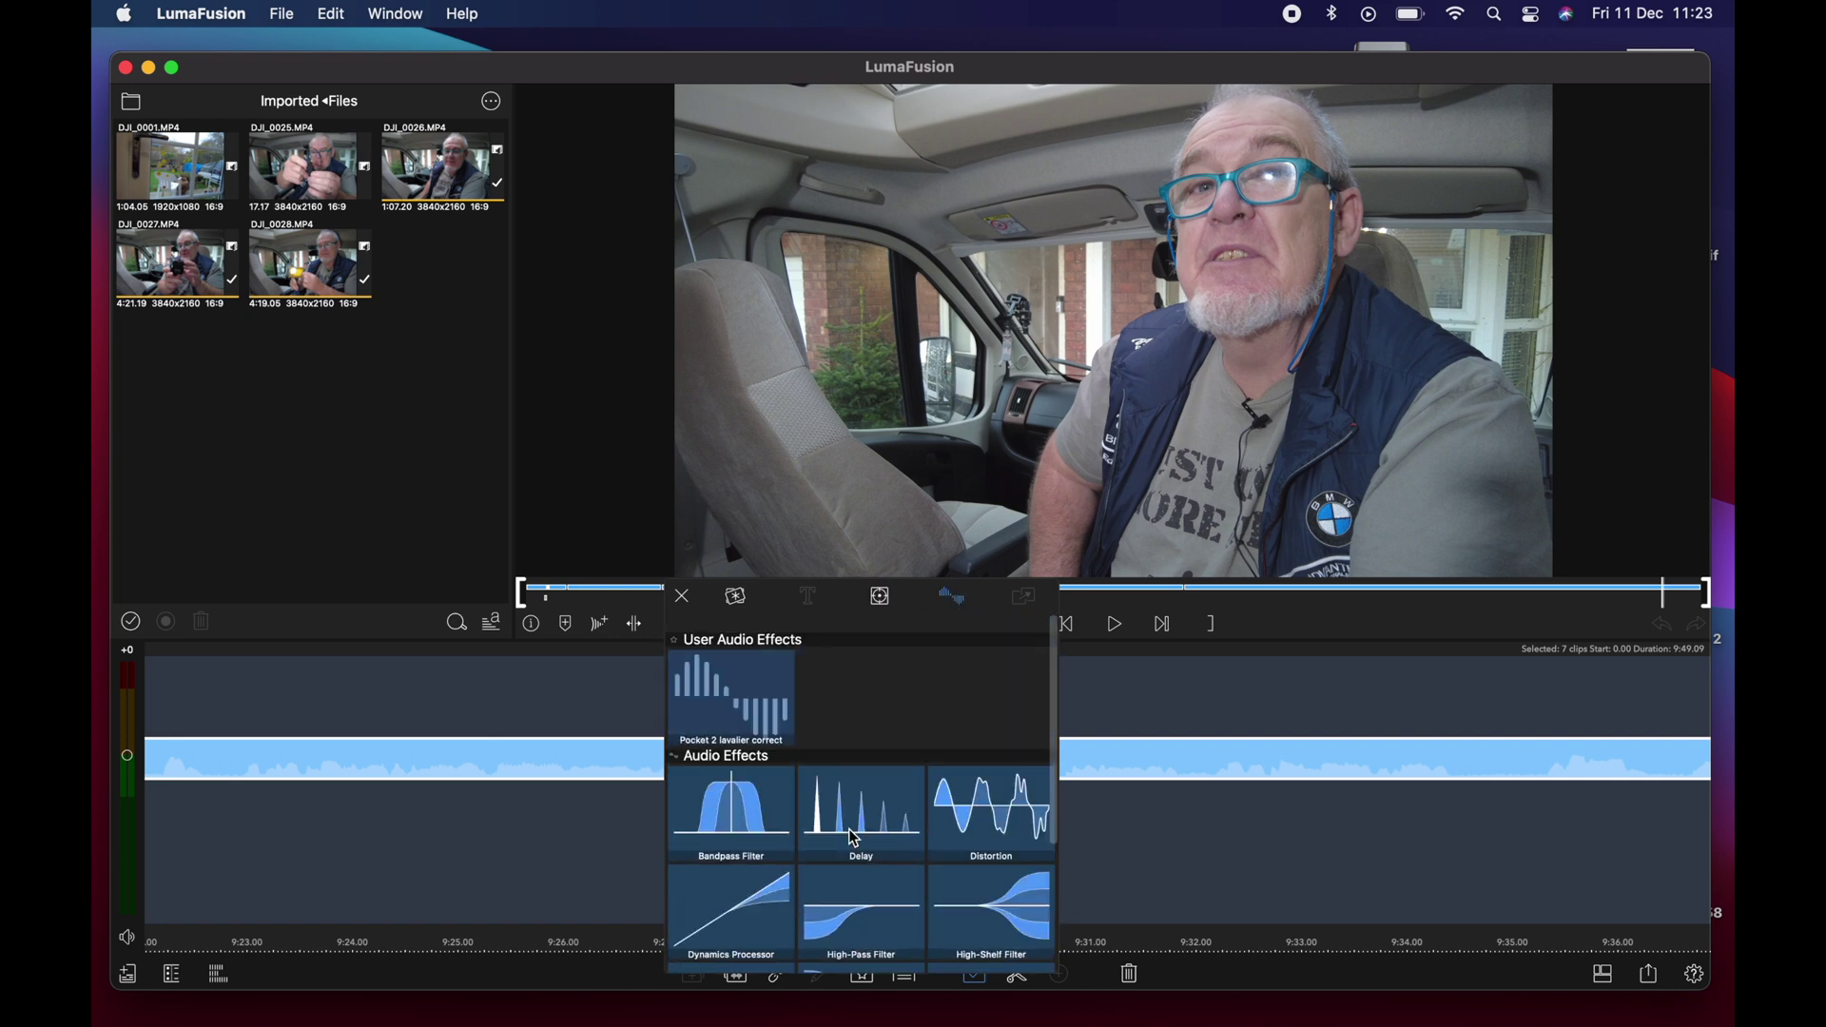
left_click(737, 599)
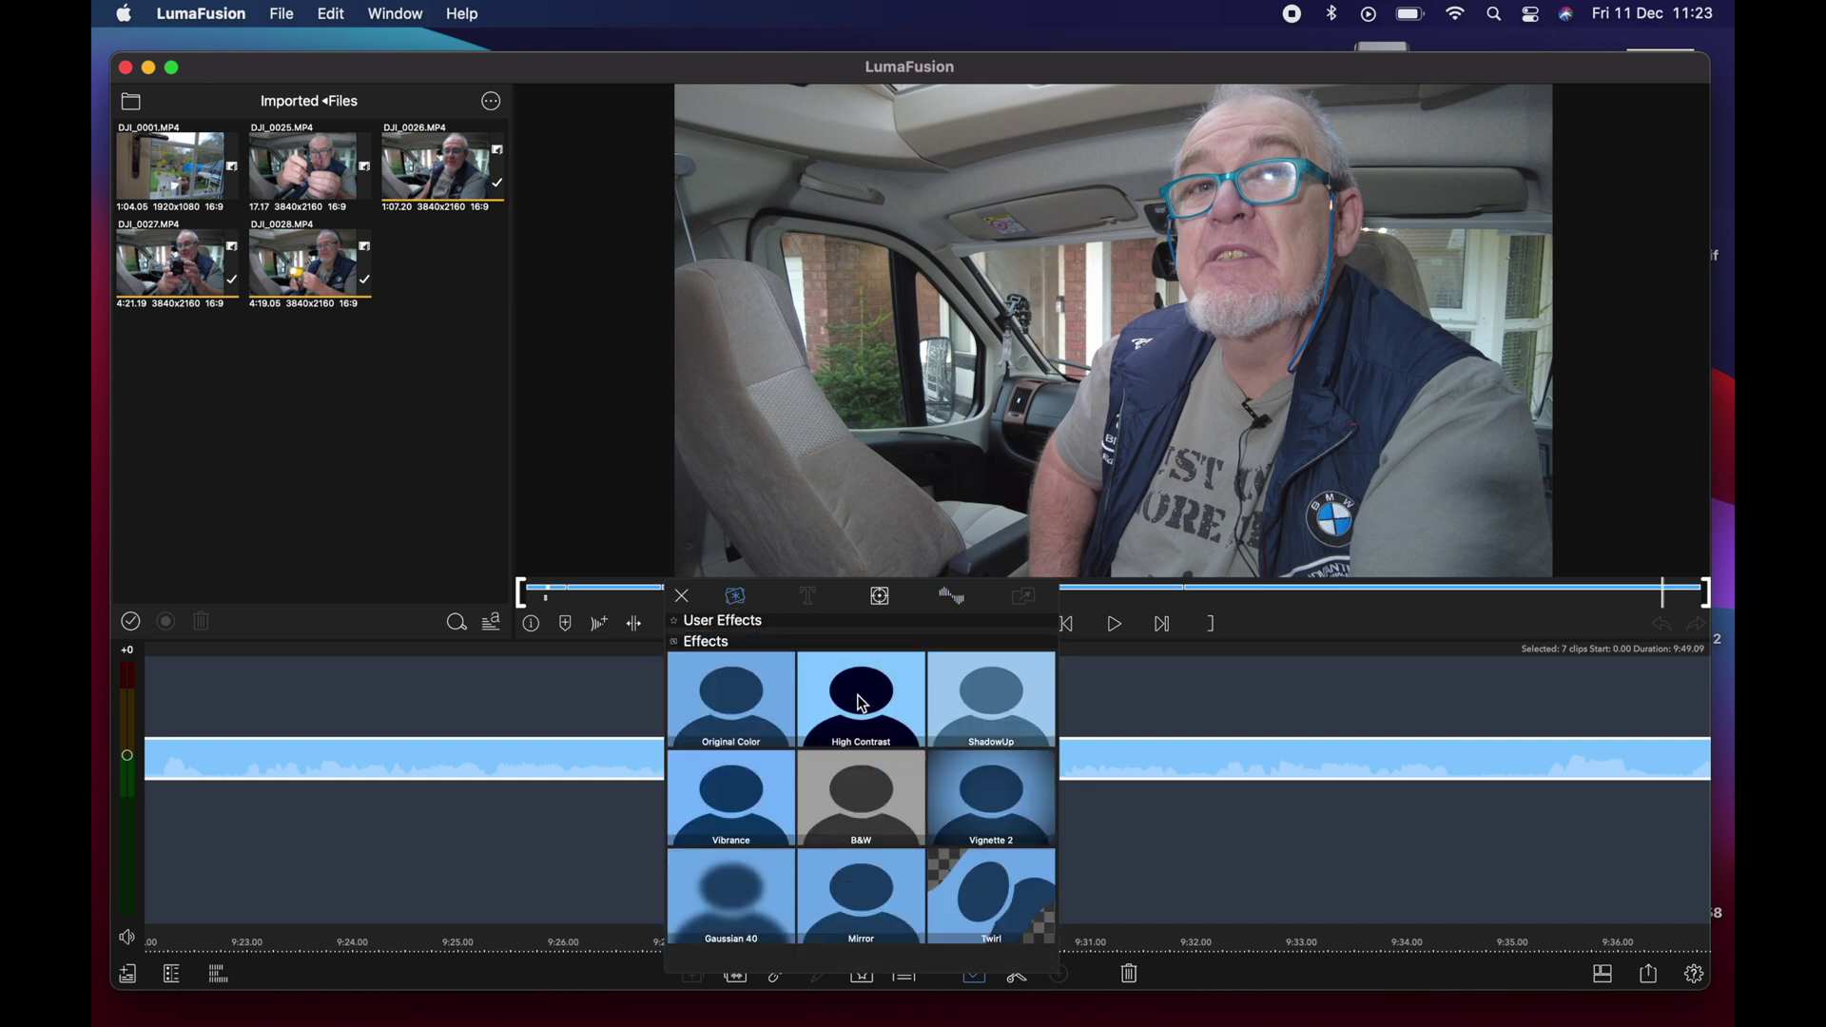
left_click(730, 810)
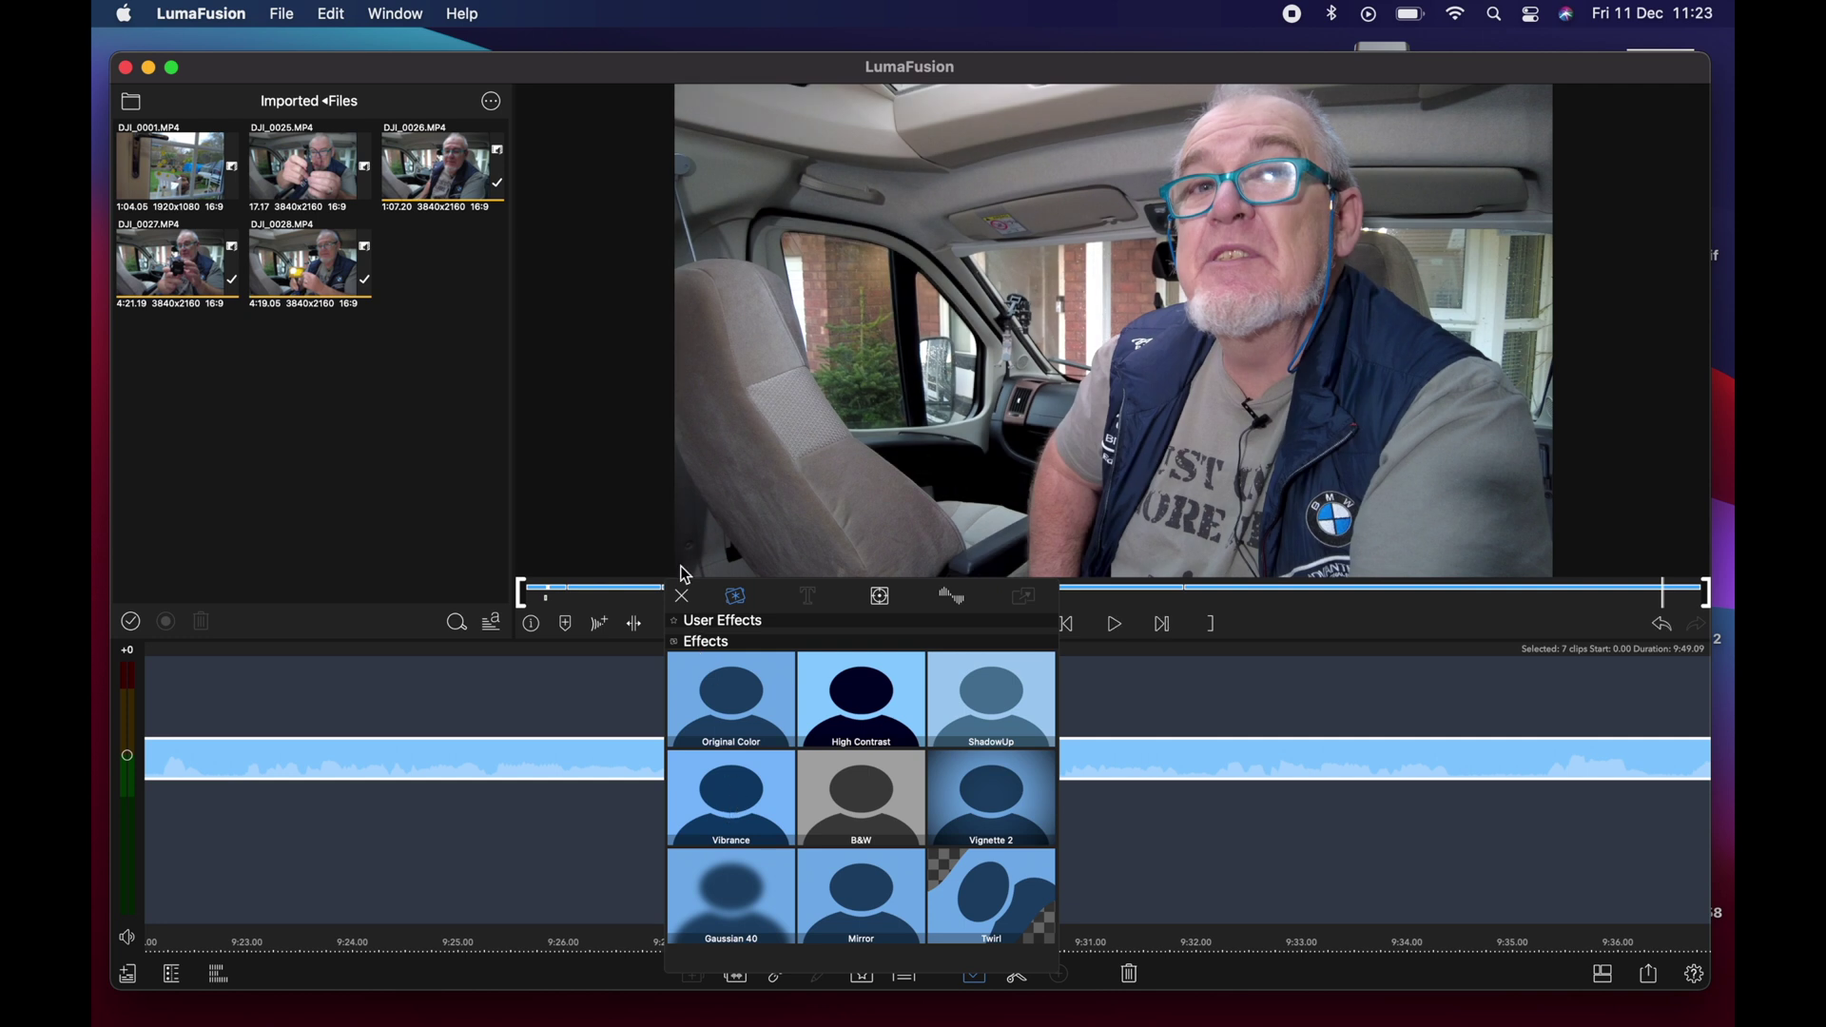
left_click(682, 596)
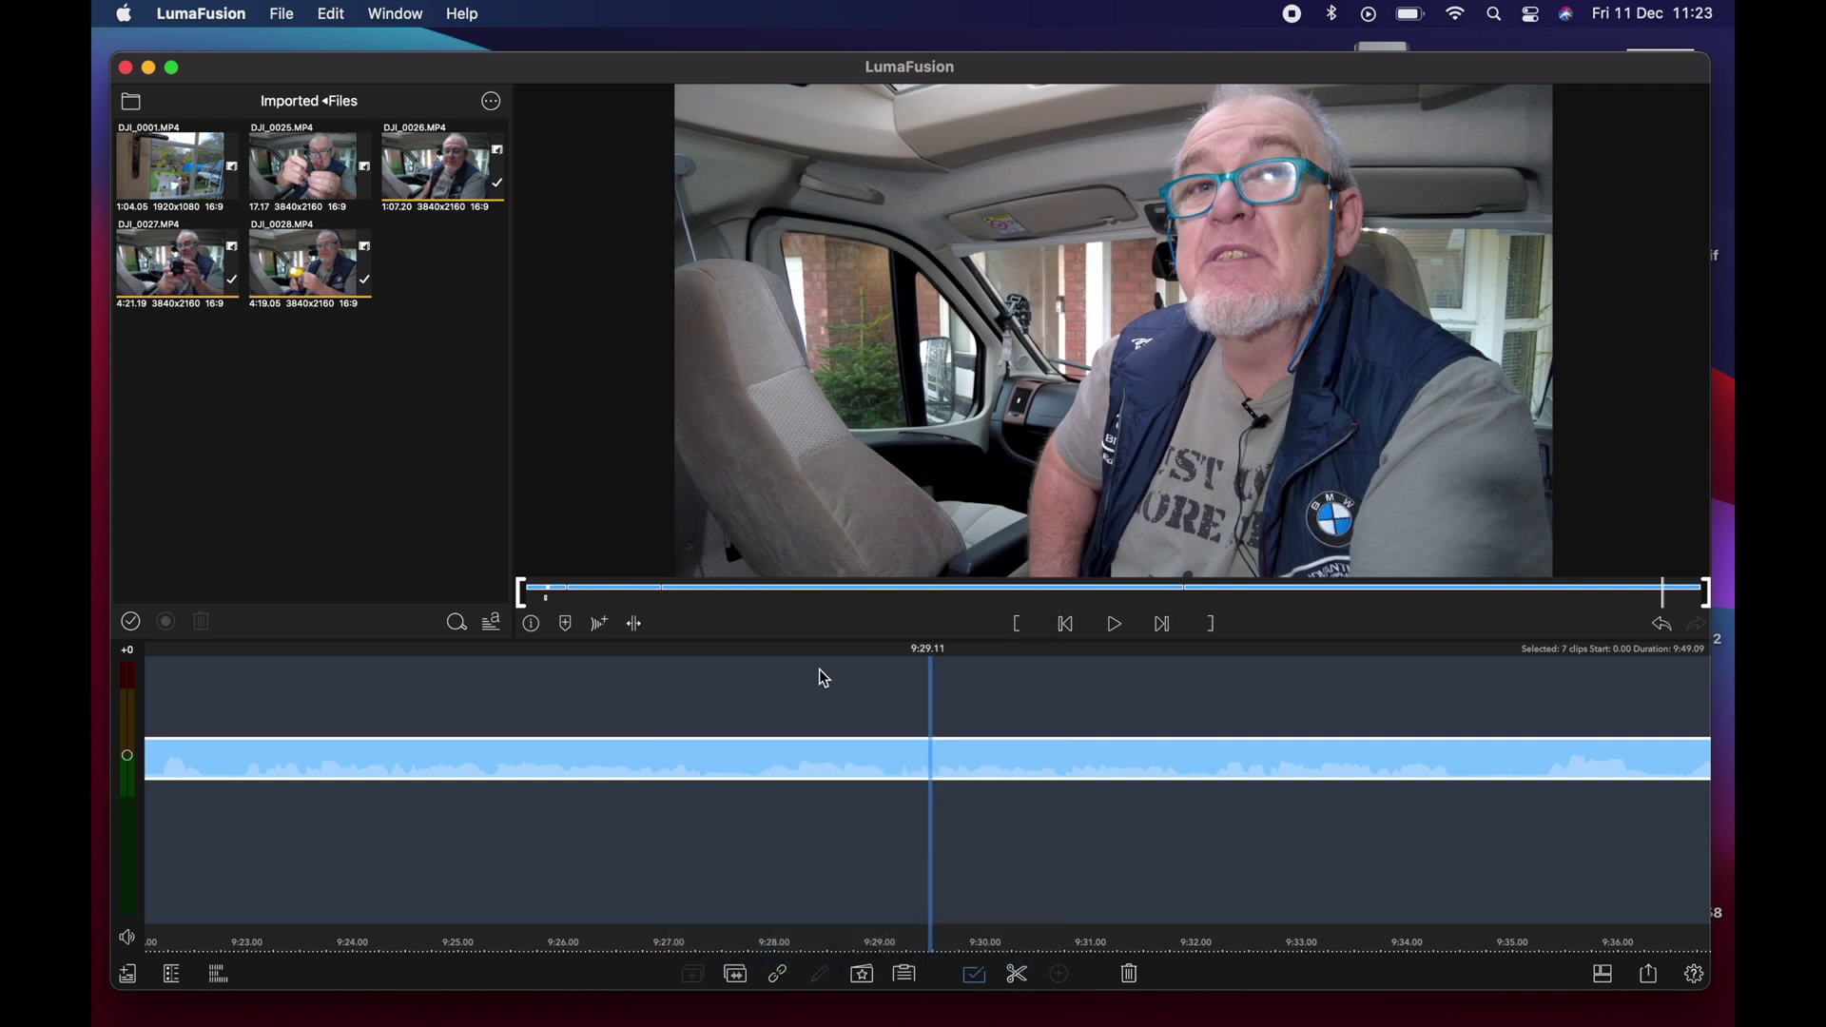
left_click(975, 976)
Return the tester project's playhead to 0:00 at the start of DJI_0026.
scroll(828, 784, "left", 5)
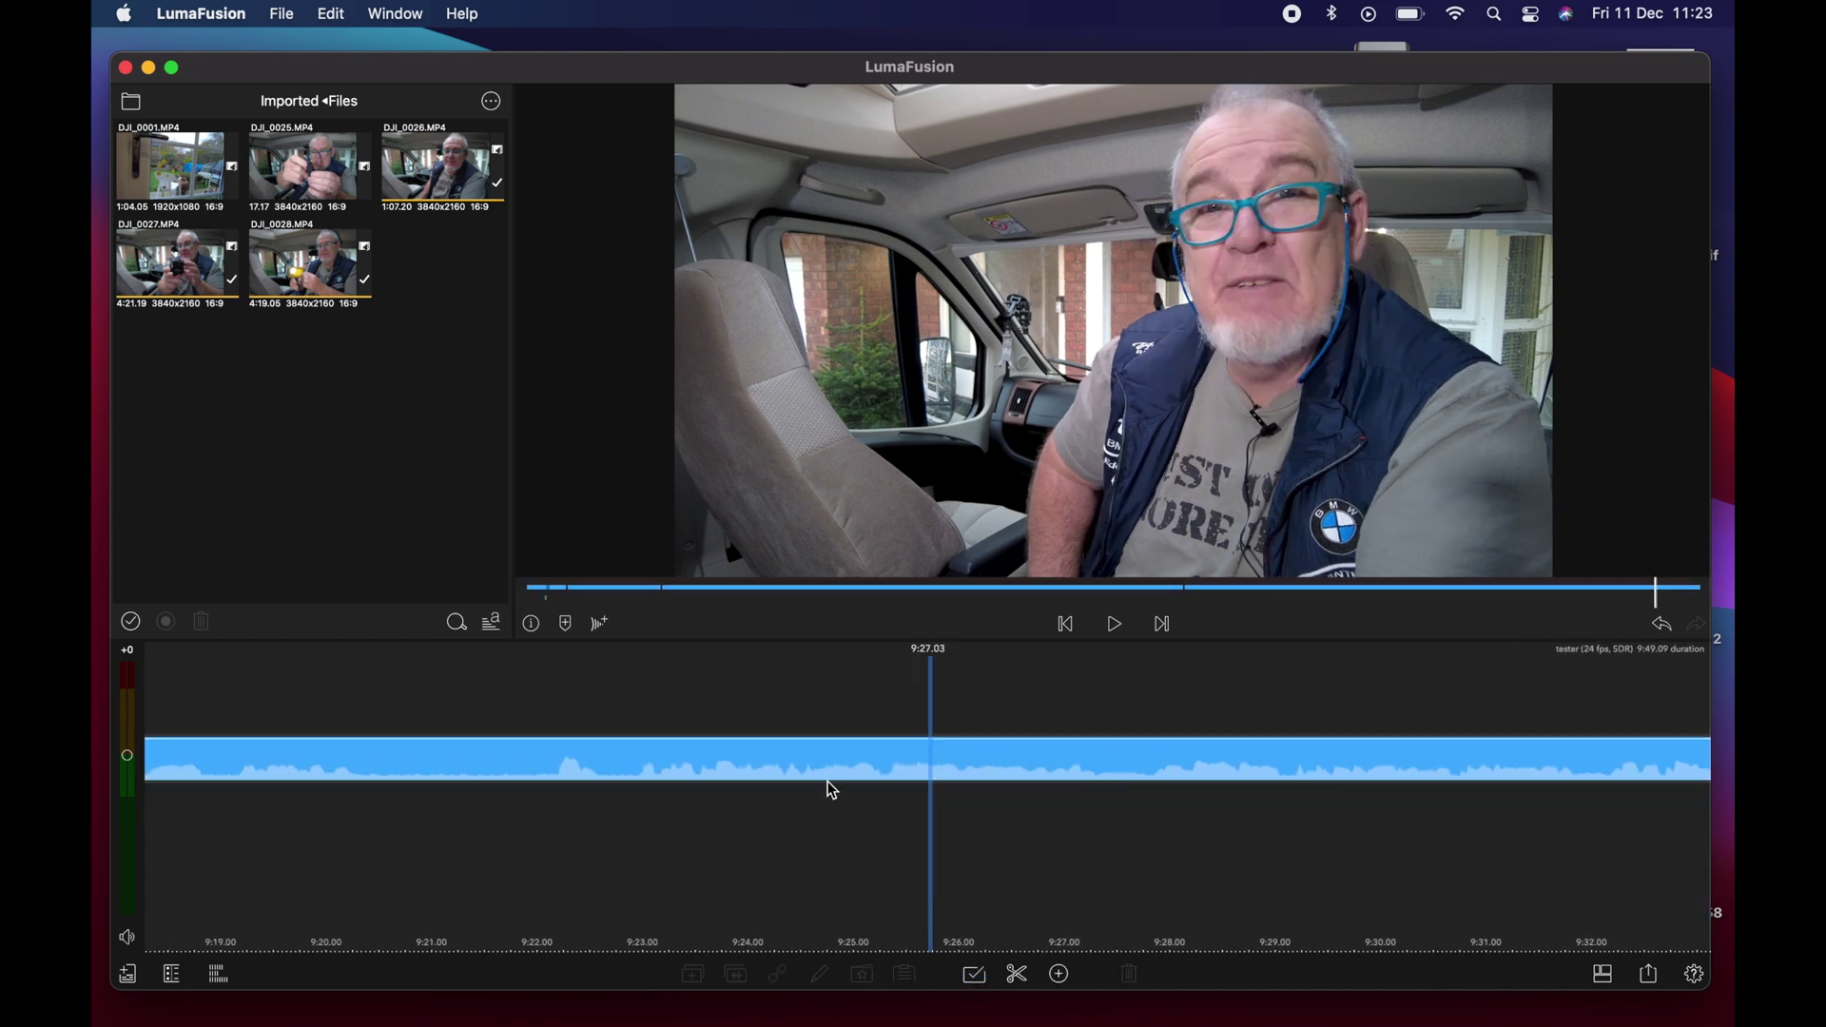
scroll(829, 784, "left", 15)
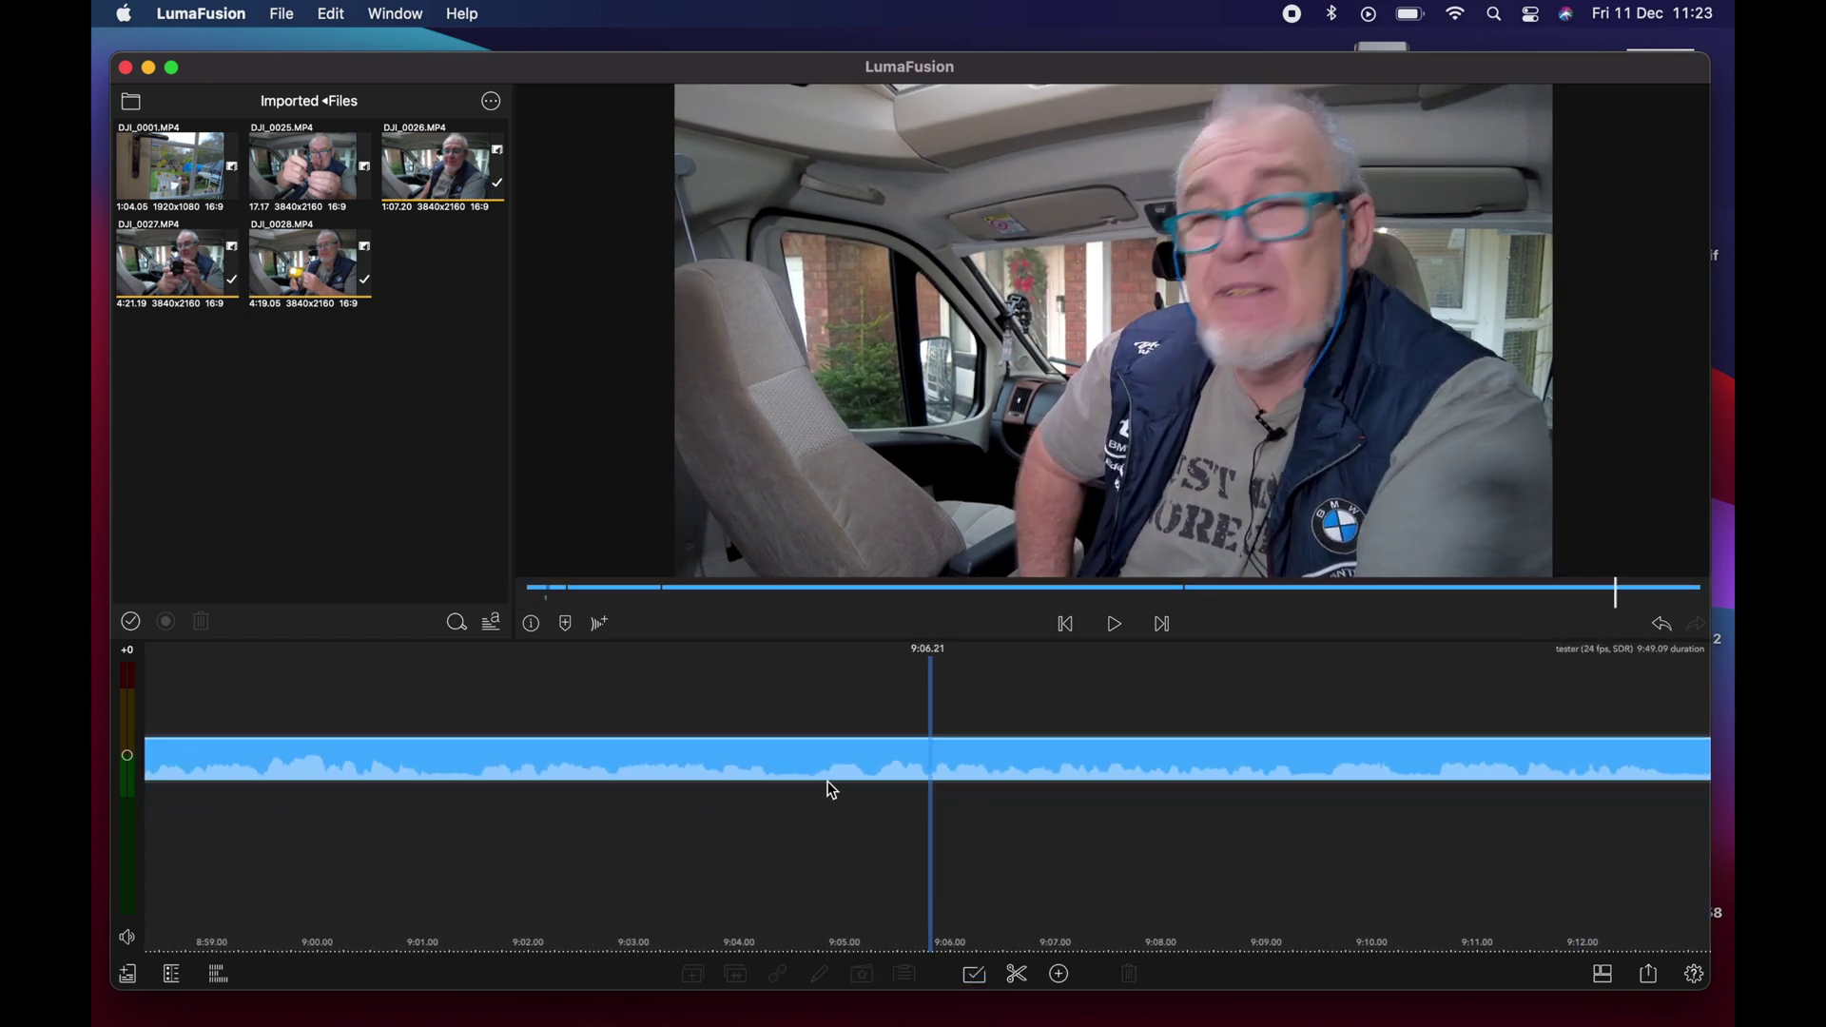
scroll(828, 784, "left", 18)
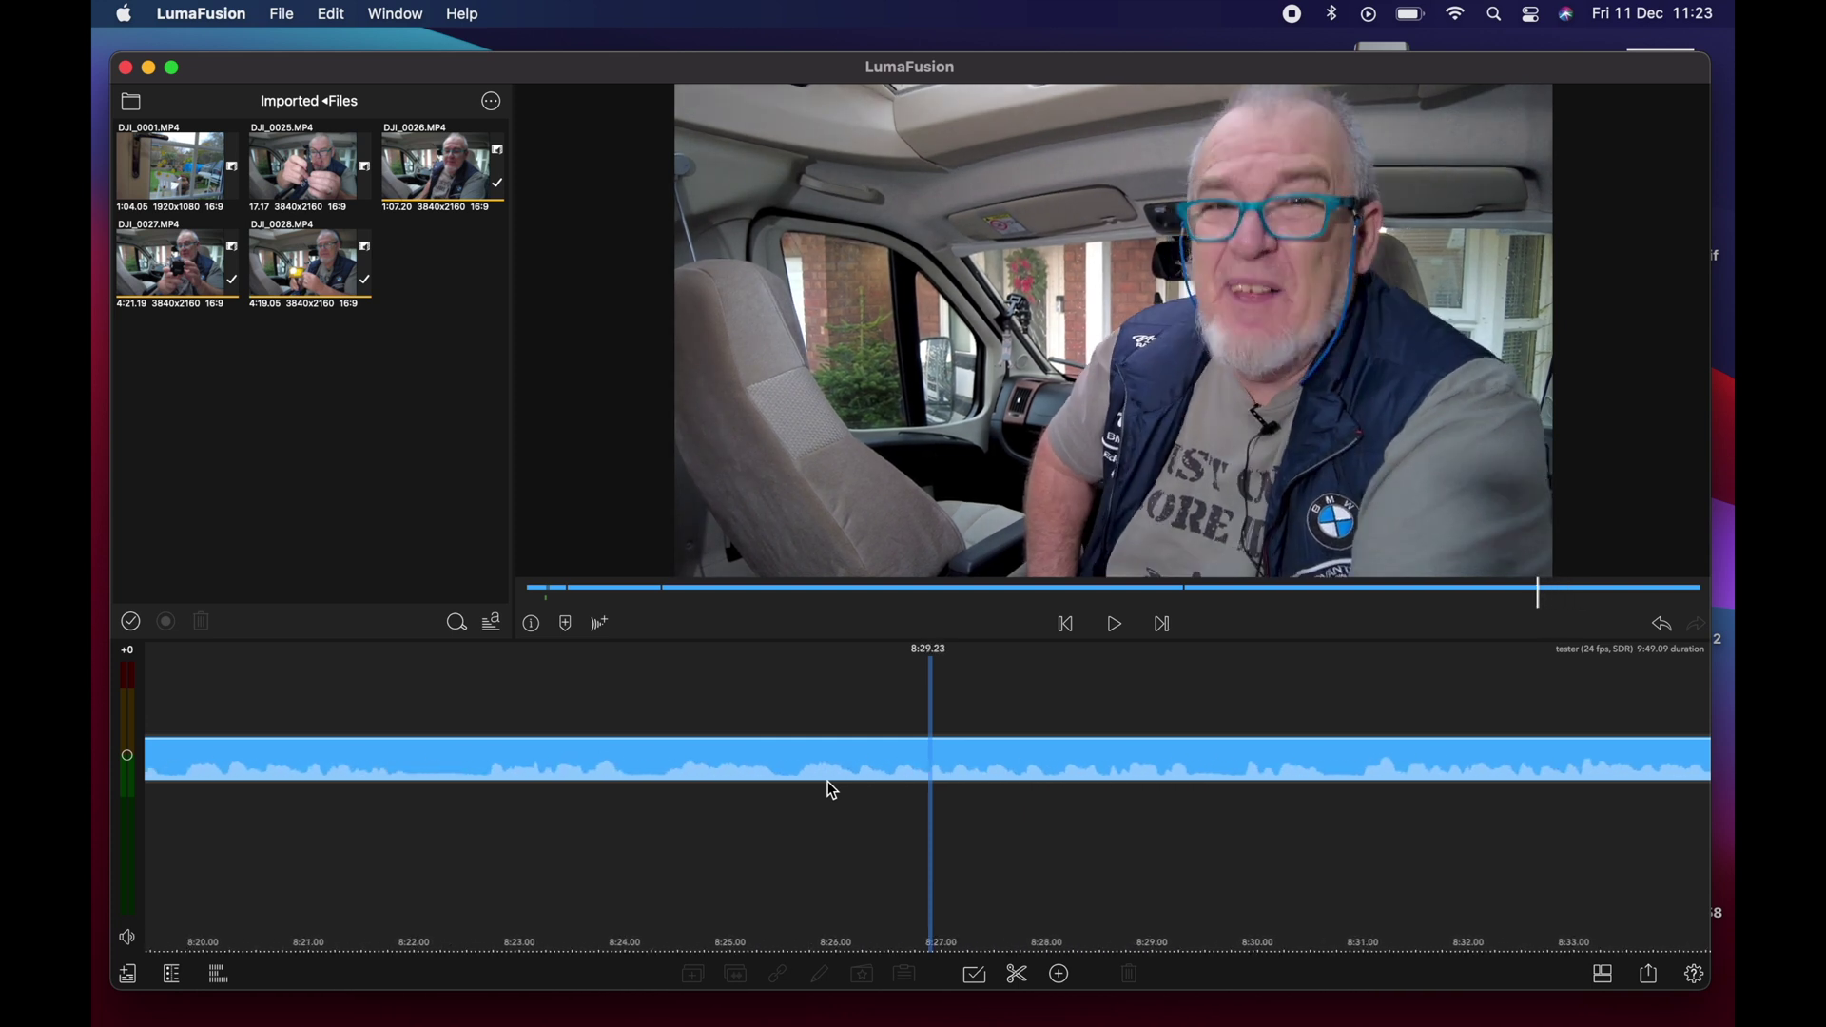
scroll(830, 788, "left", 9)
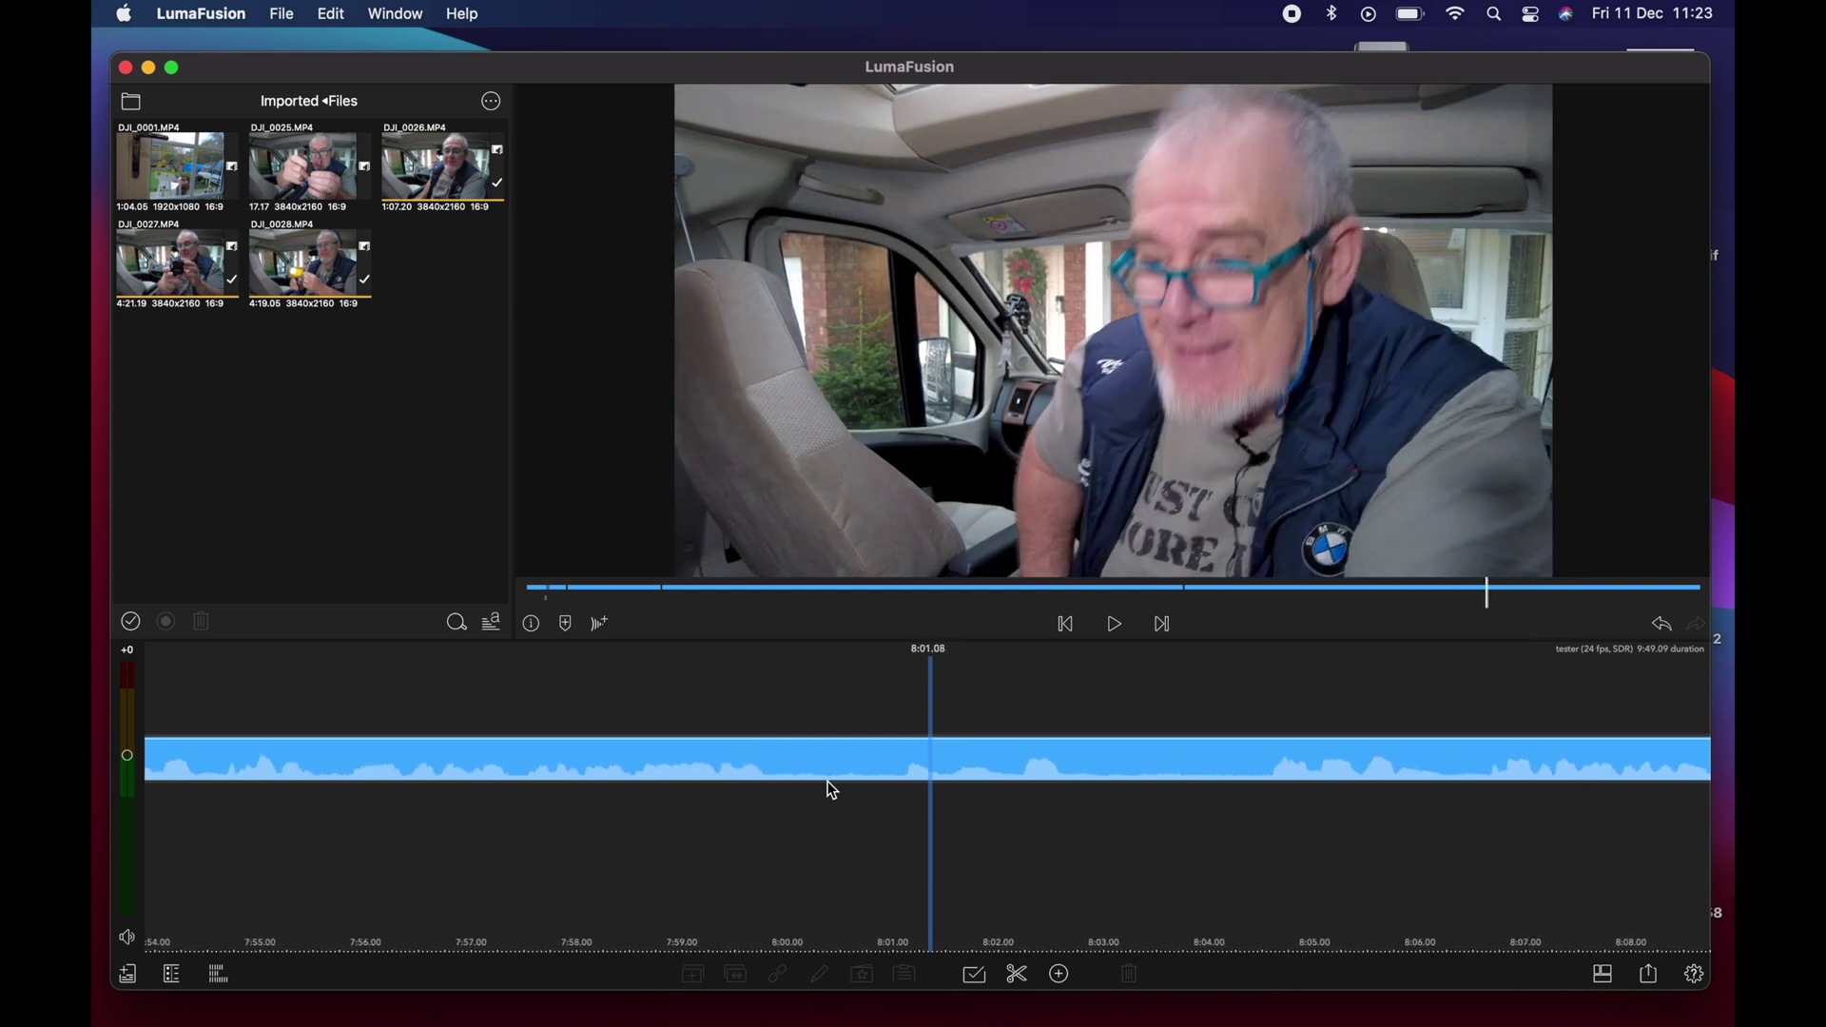
left_click(524, 587)
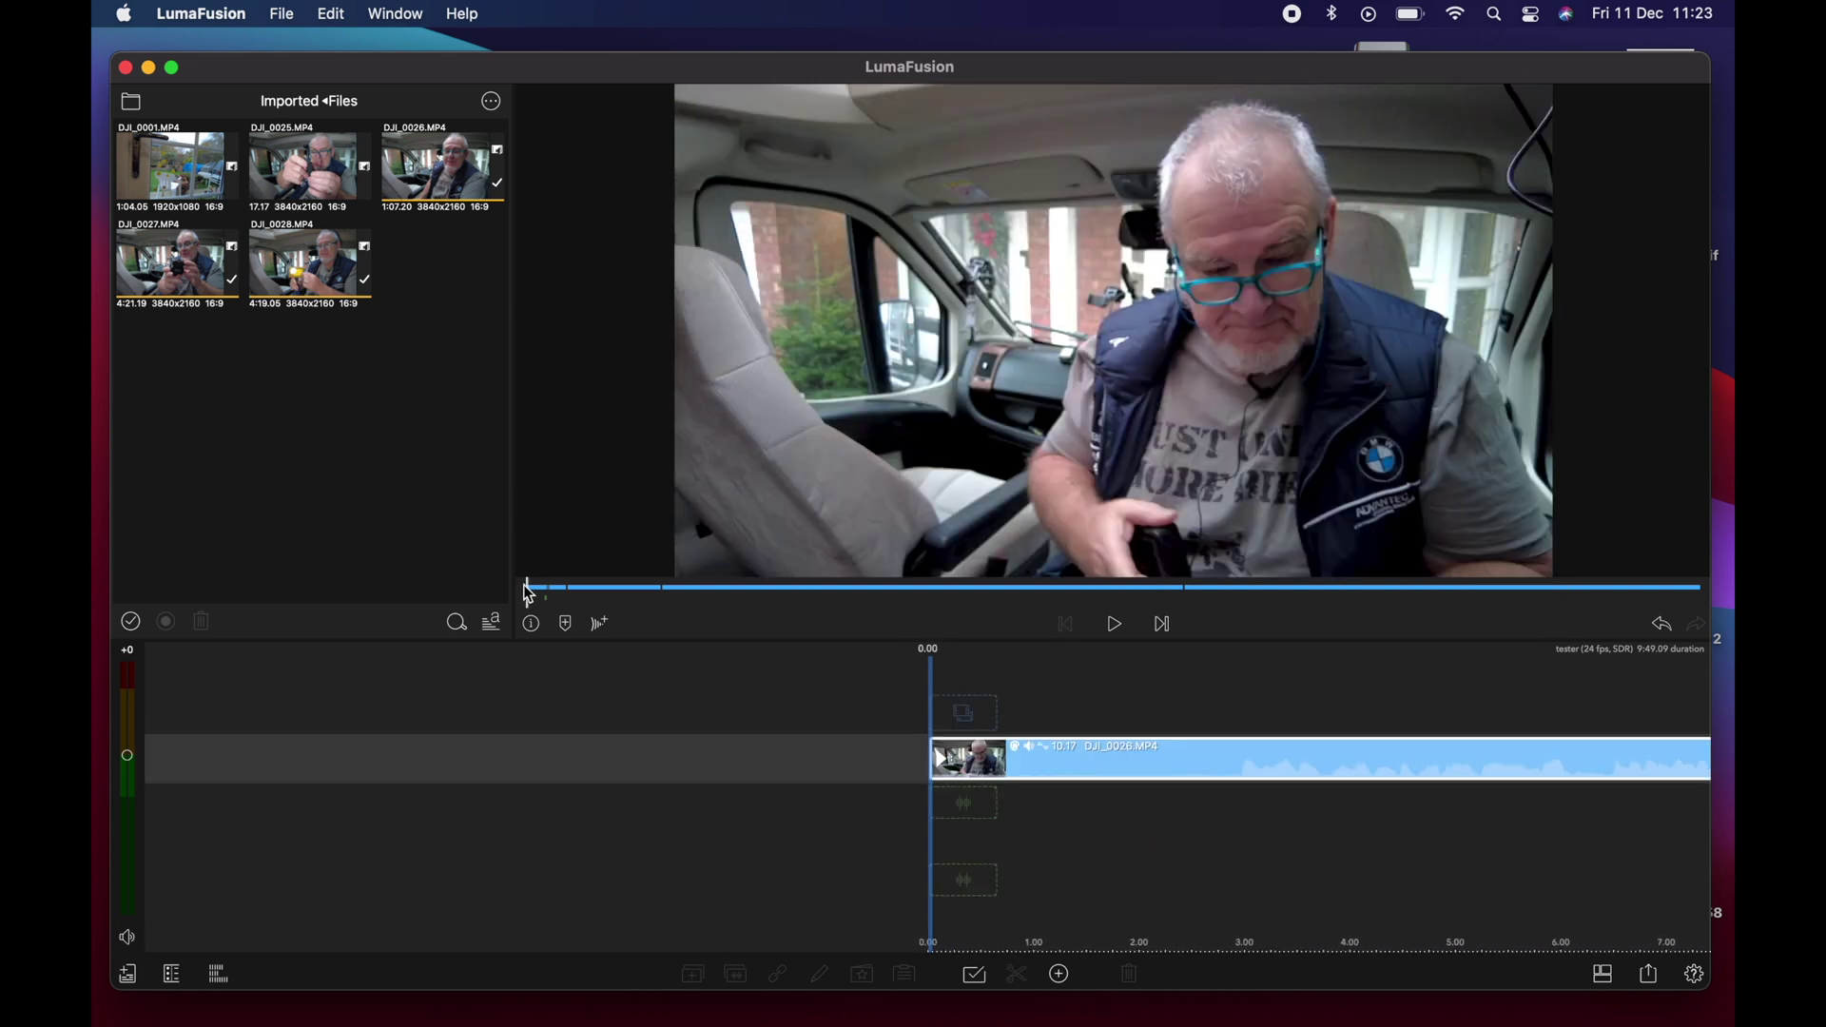
left_click(1650, 975)
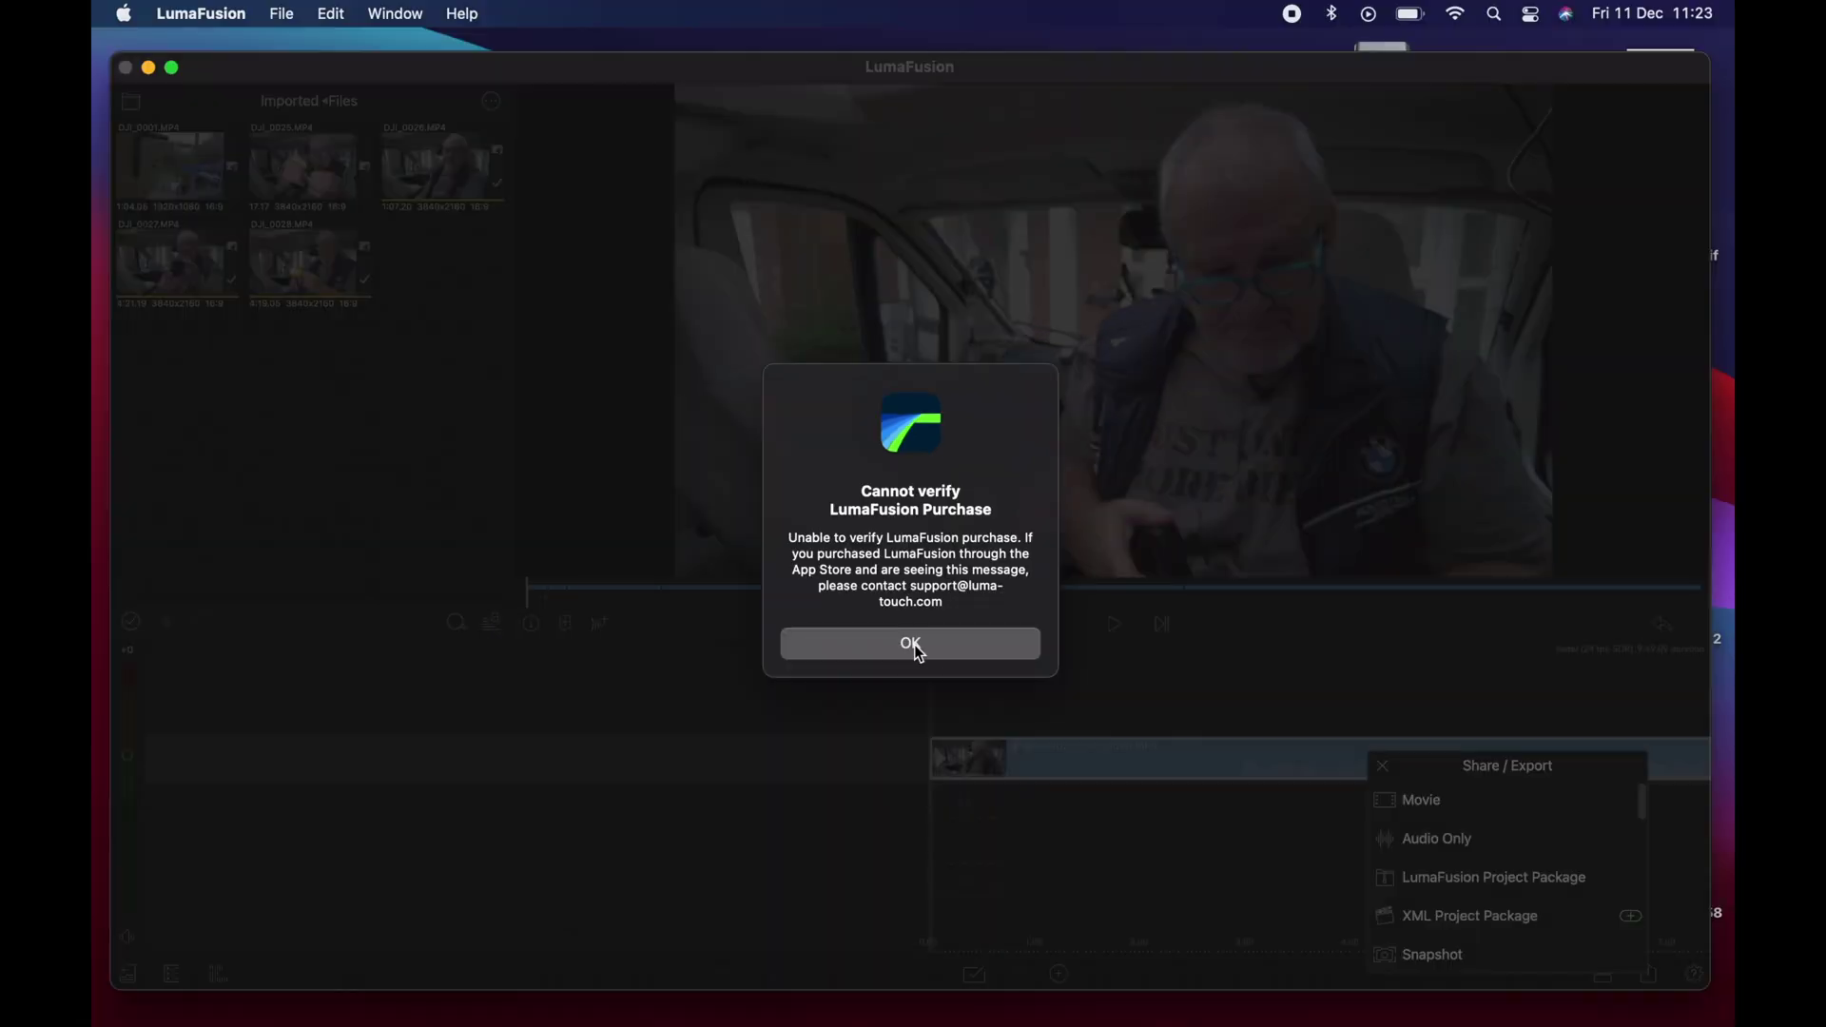
Dismiss the purchase alert and set up a Movie export to Files with the last export settings.
left_click(819, 816)
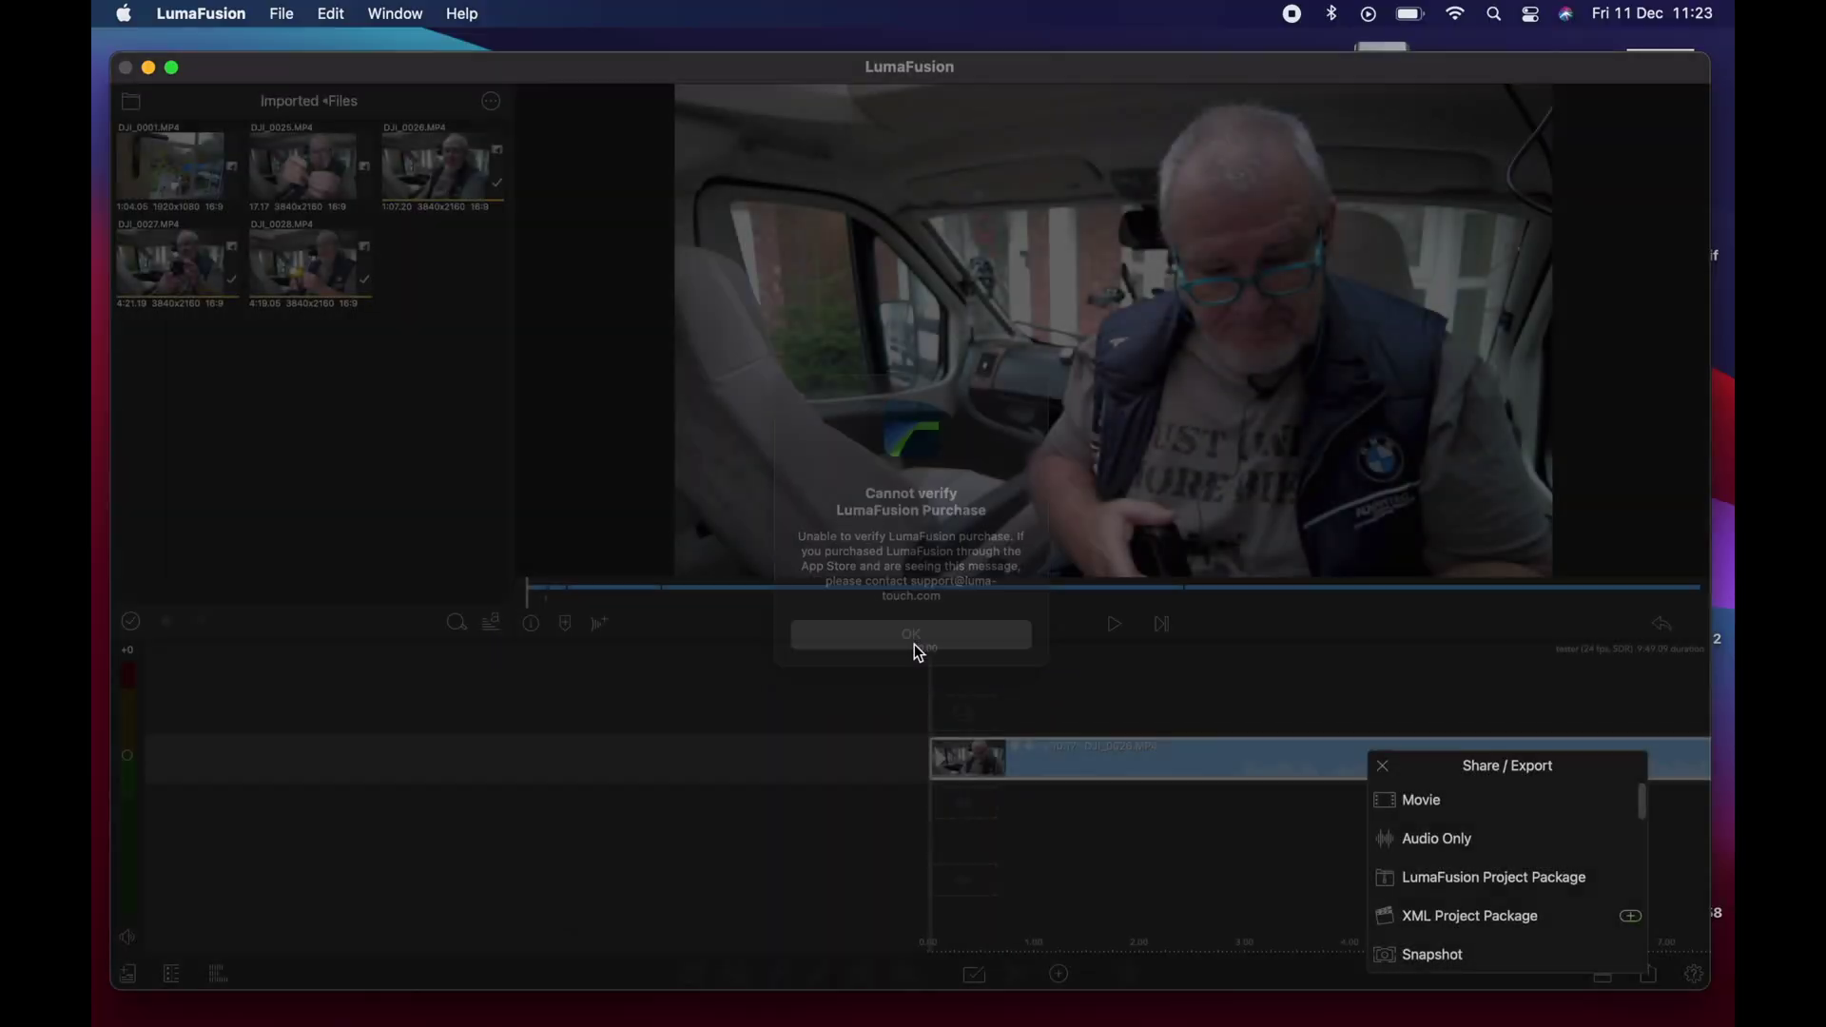
left_click(1395, 799)
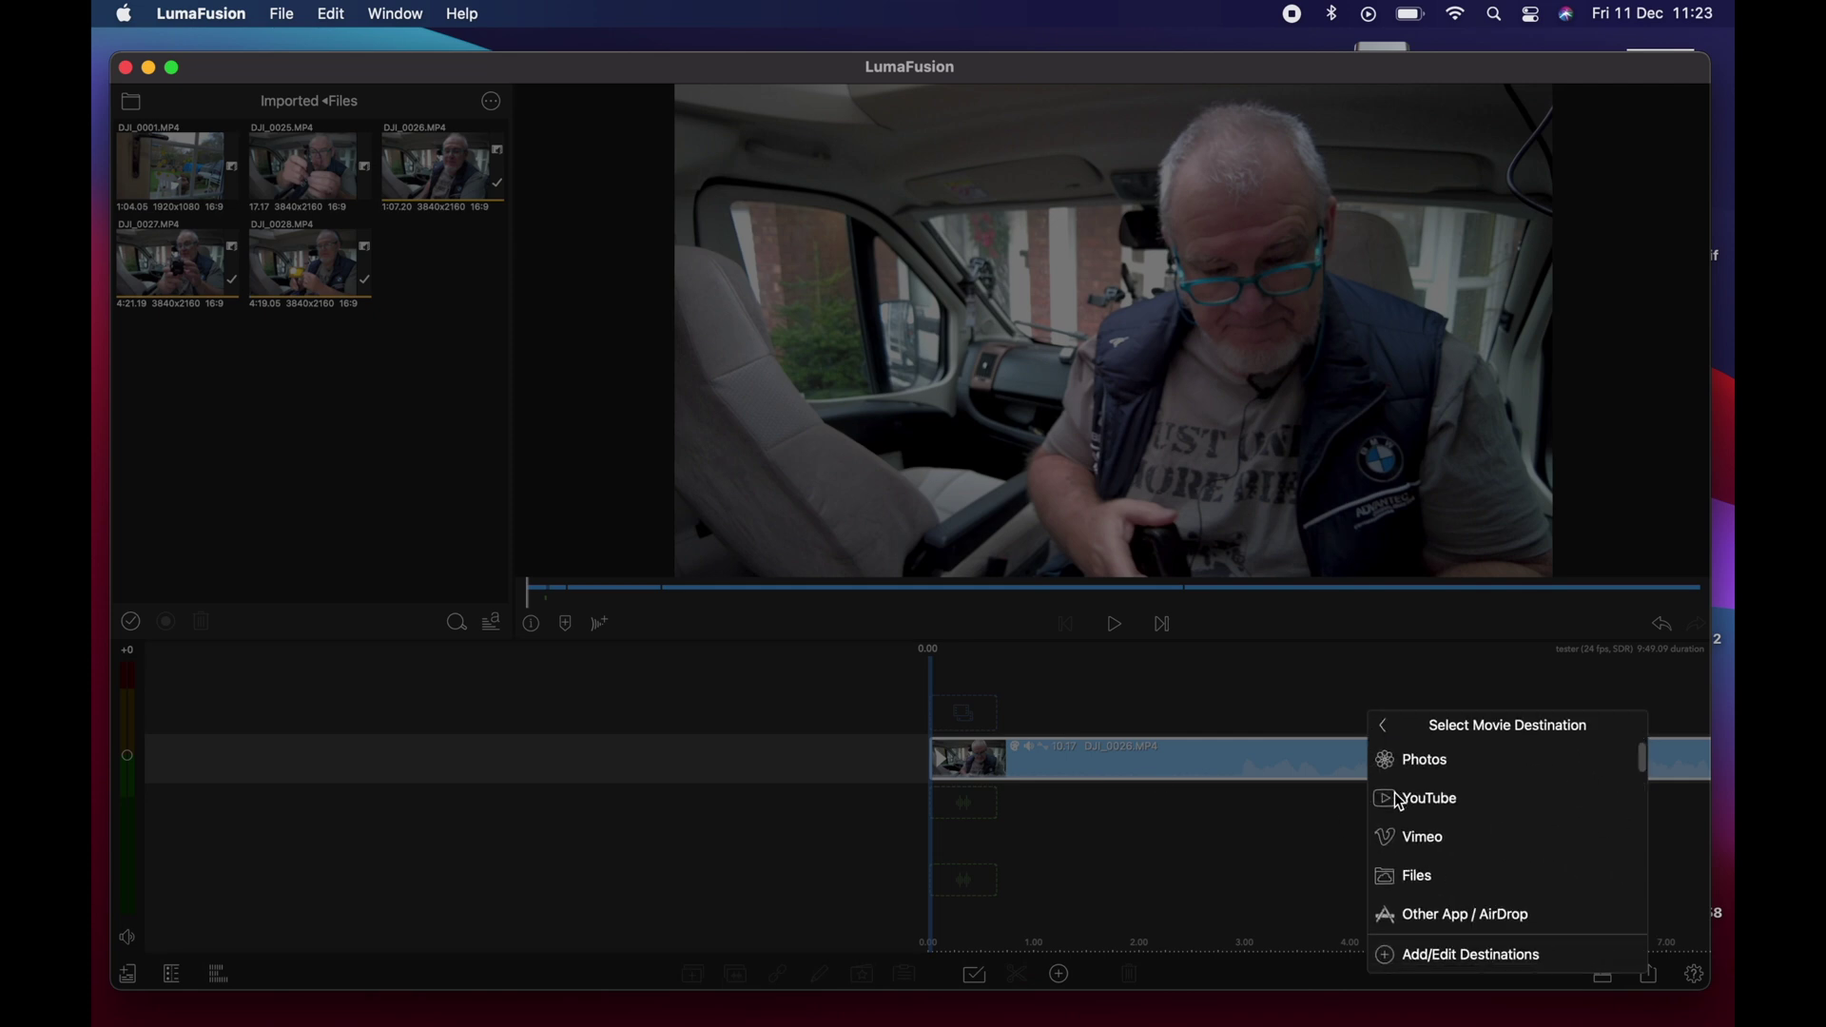
left_click(1423, 876)
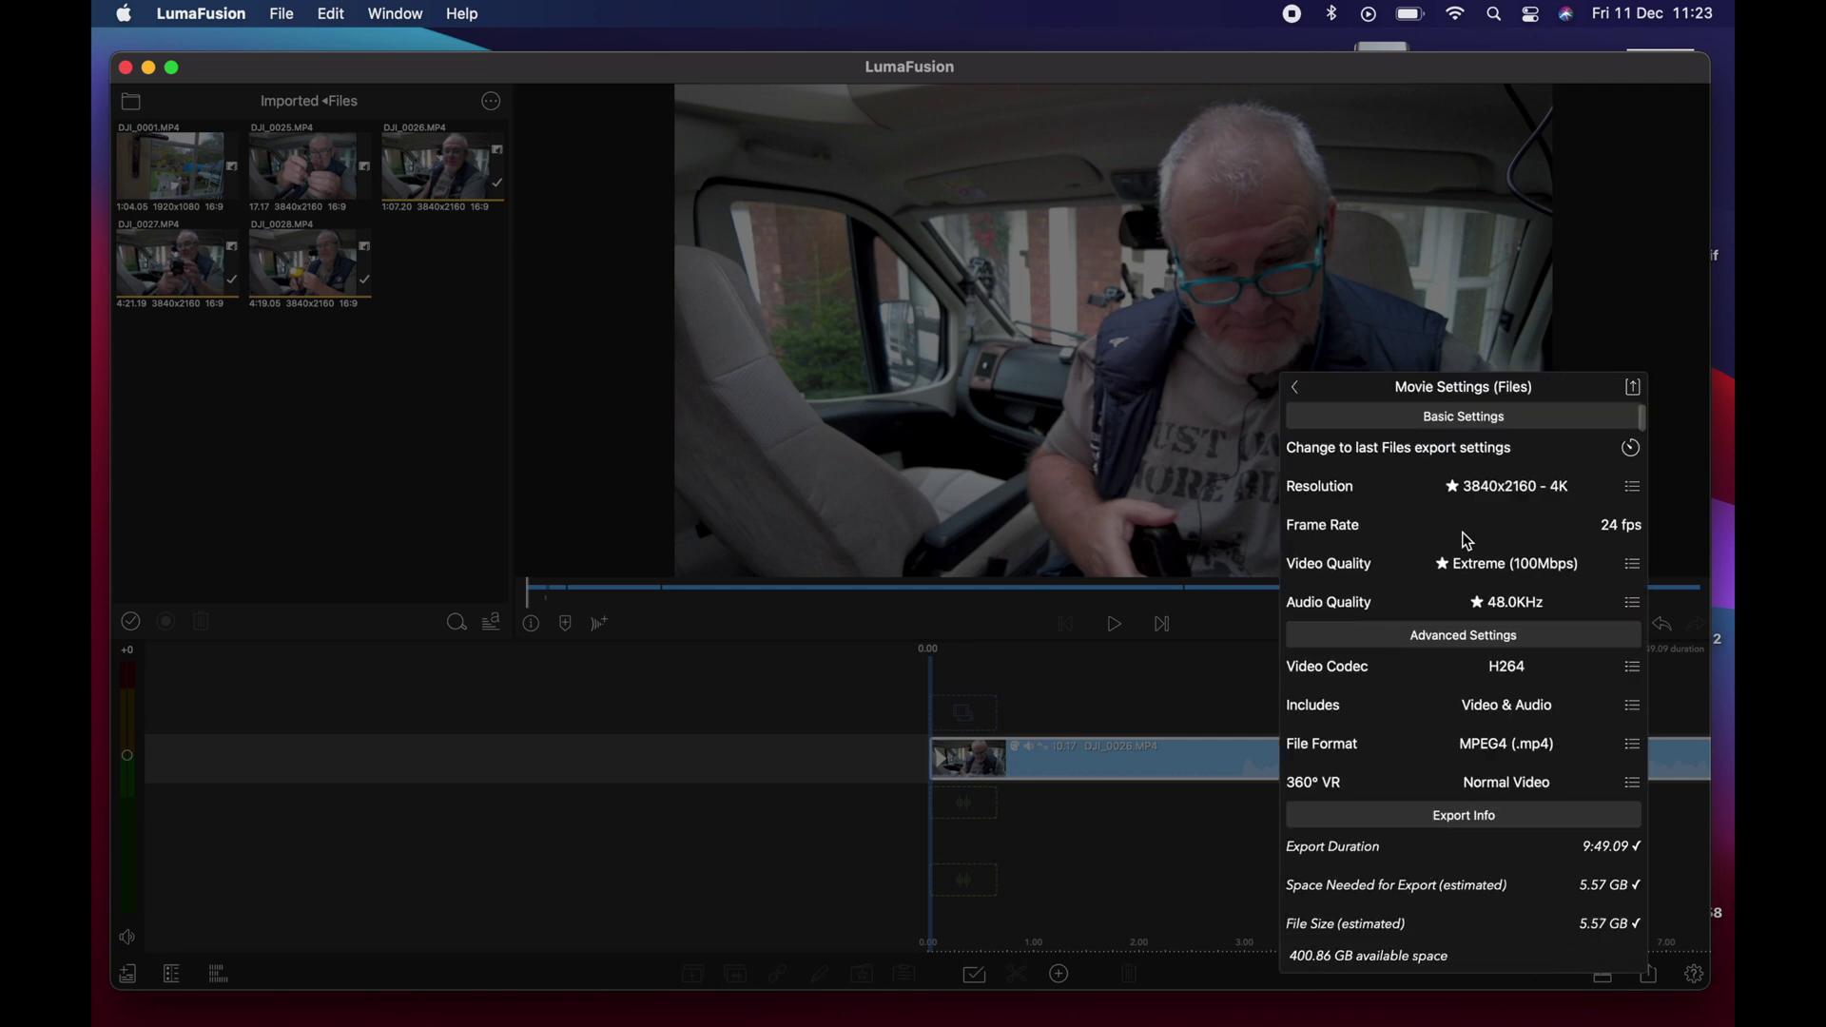
left_click(1630, 451)
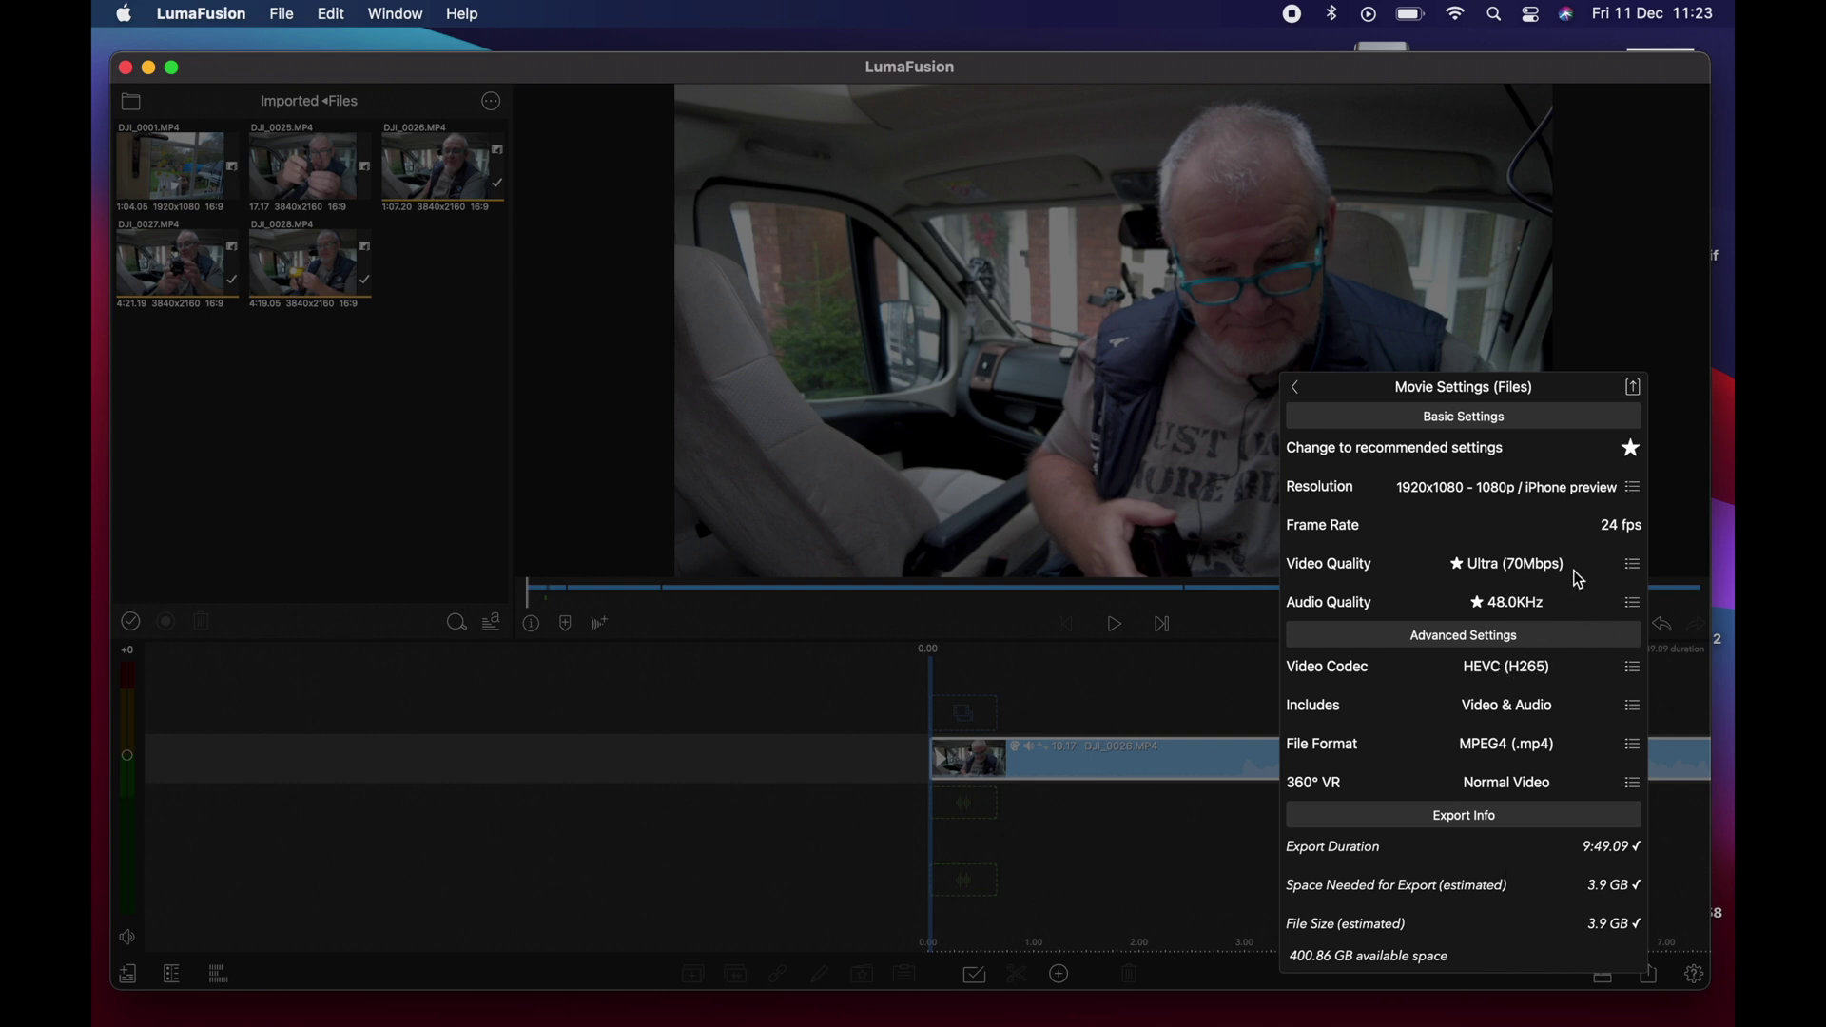
Name the movie 'tester 1080' and start the 1920x1080 HEVC export.
left_click(1635, 389)
left_click(1349, 928)
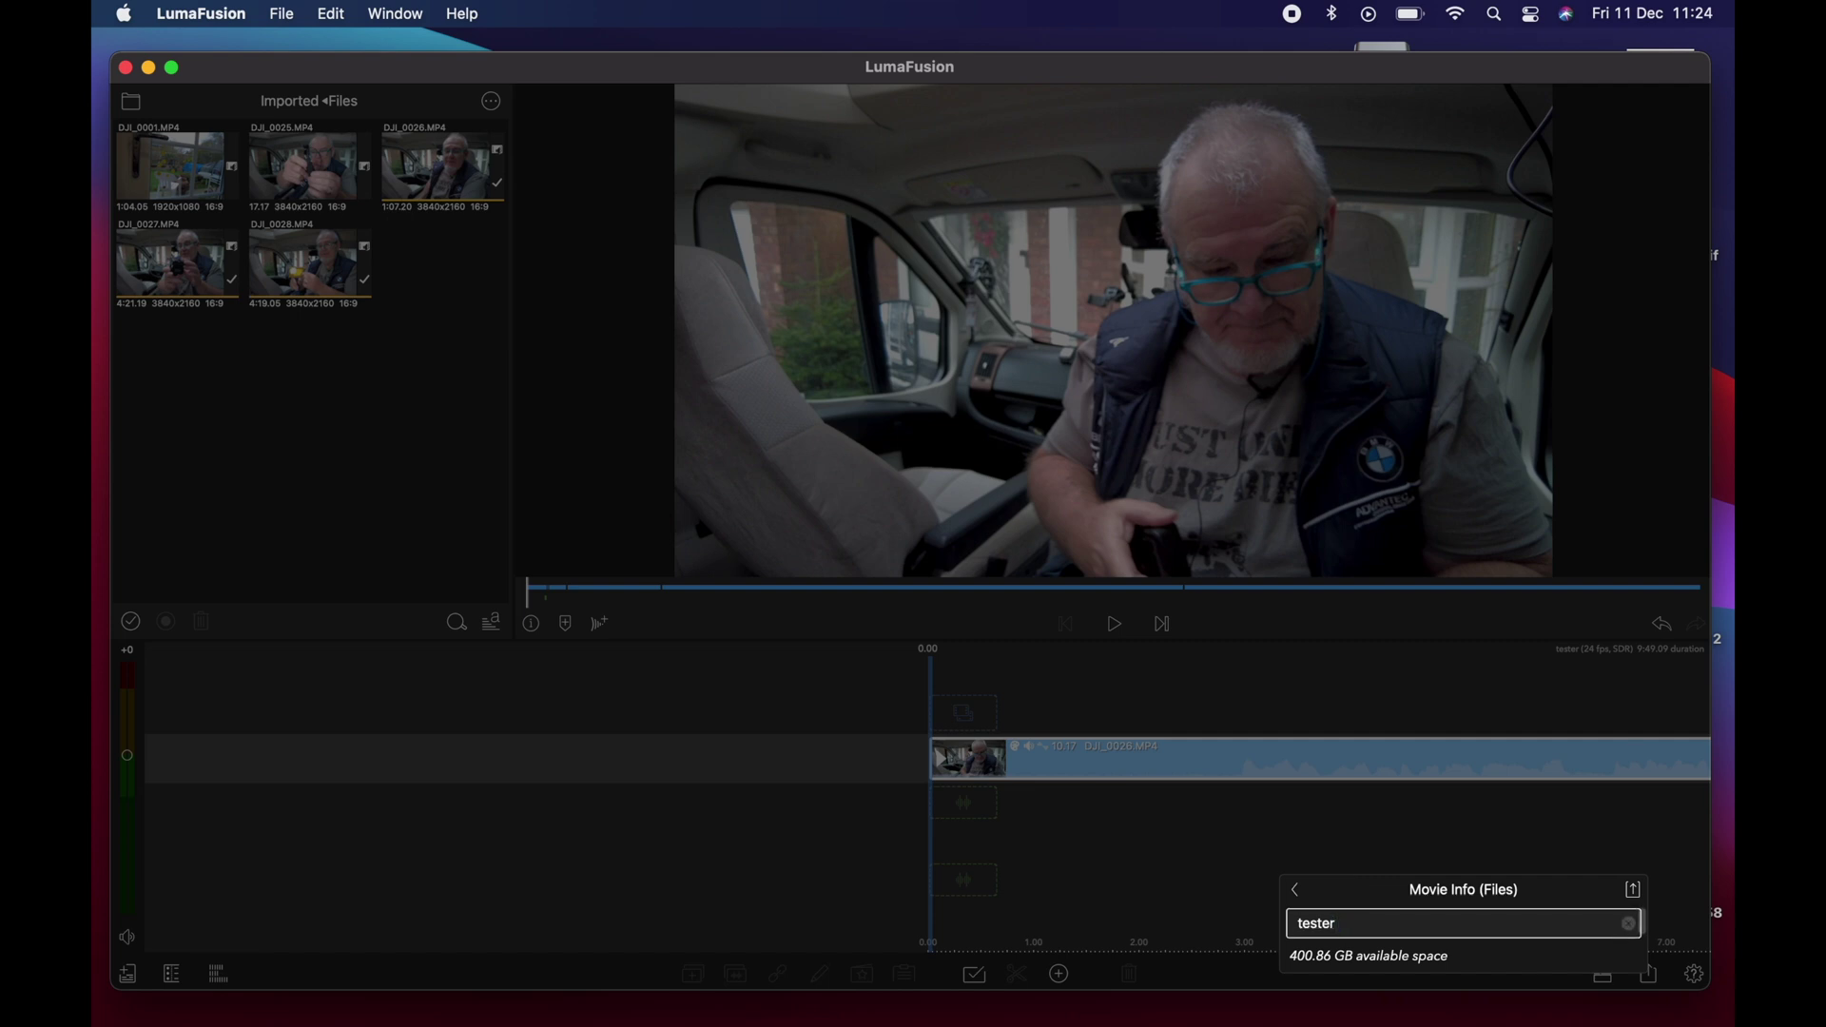
type("1080")
left_click(1635, 892)
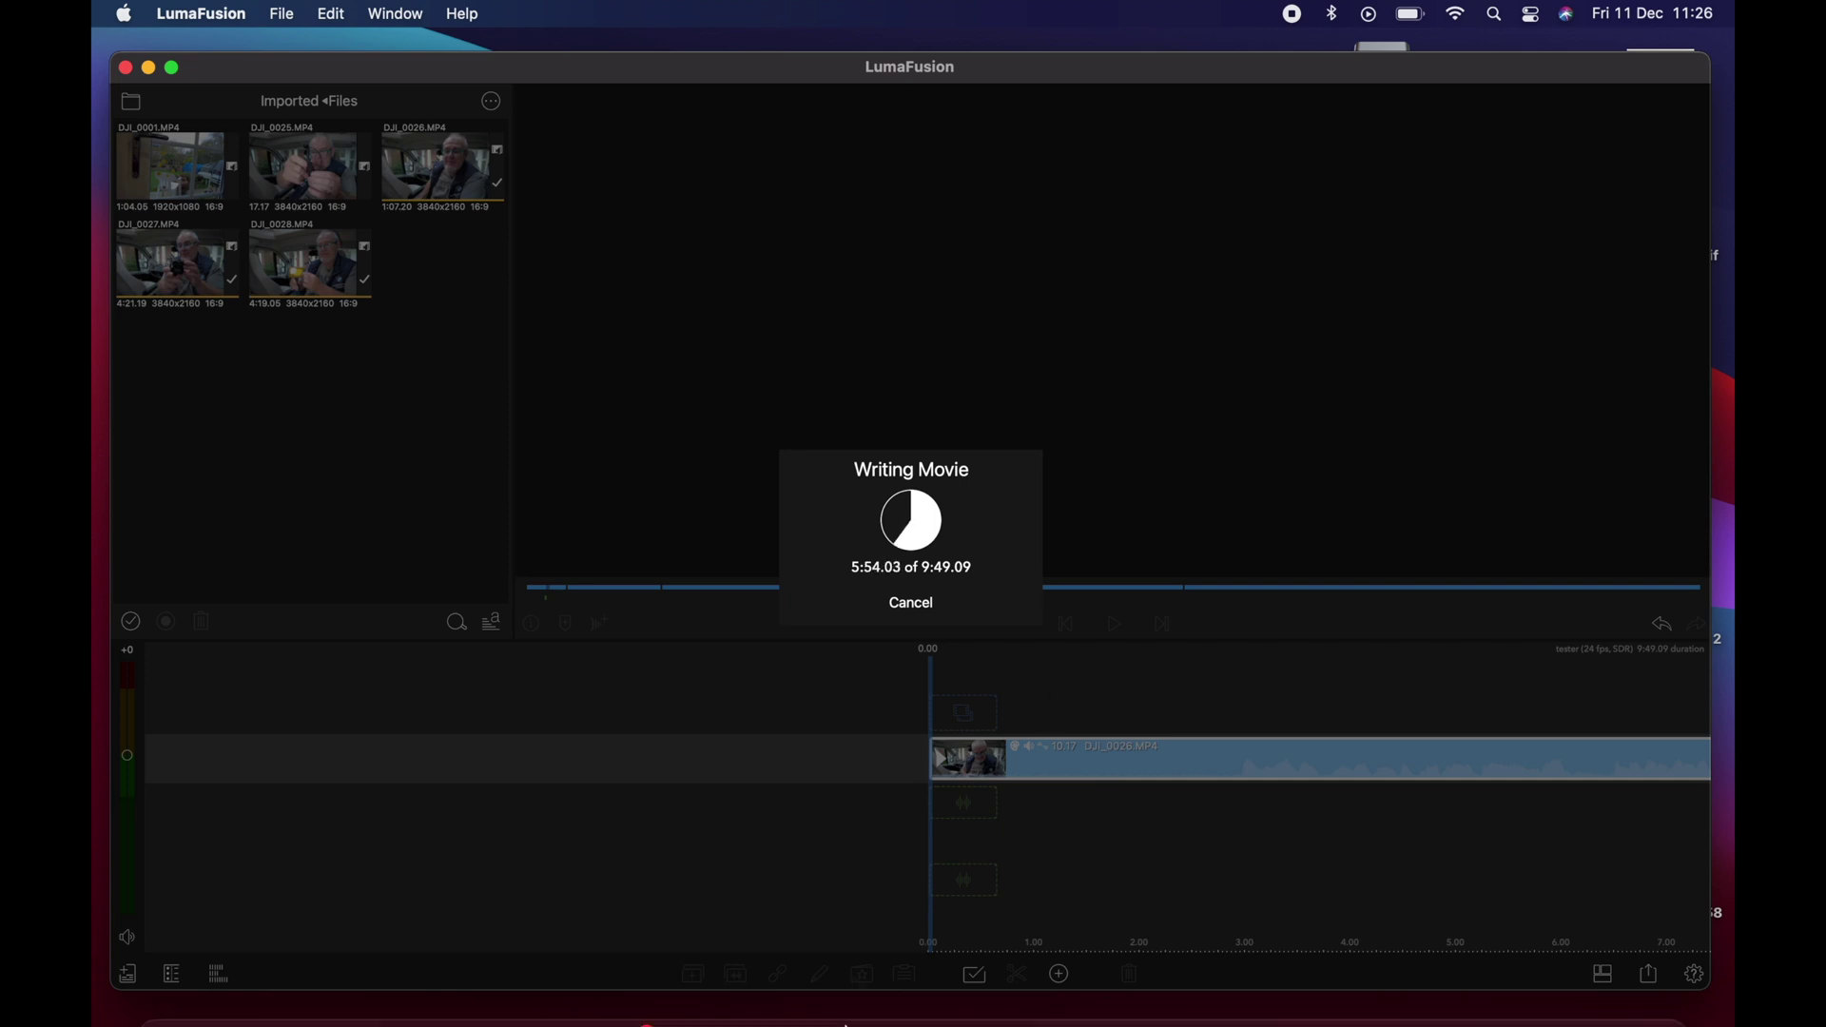
mouse_move(1087, 1023)
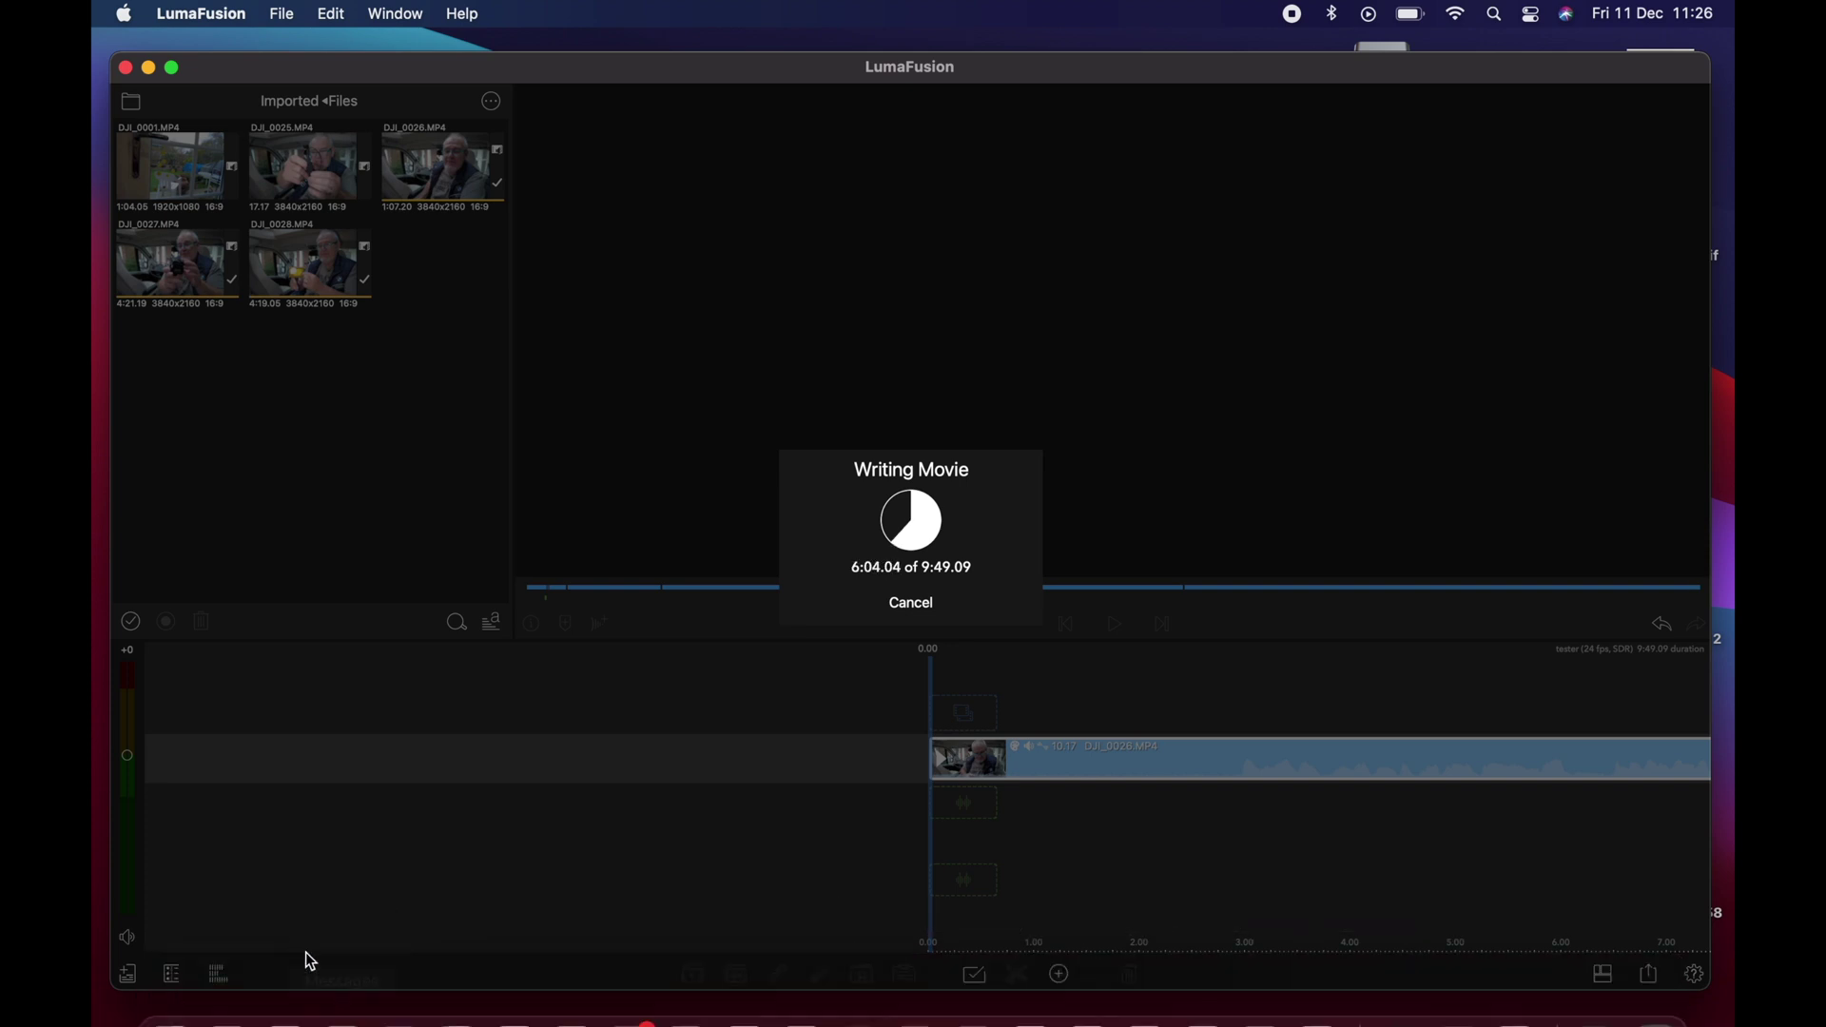
Launch Final Cut Pro from Launchpad, check LumaFusion's export, then bring Final Cut Pro forward.
left_click(235, 1006)
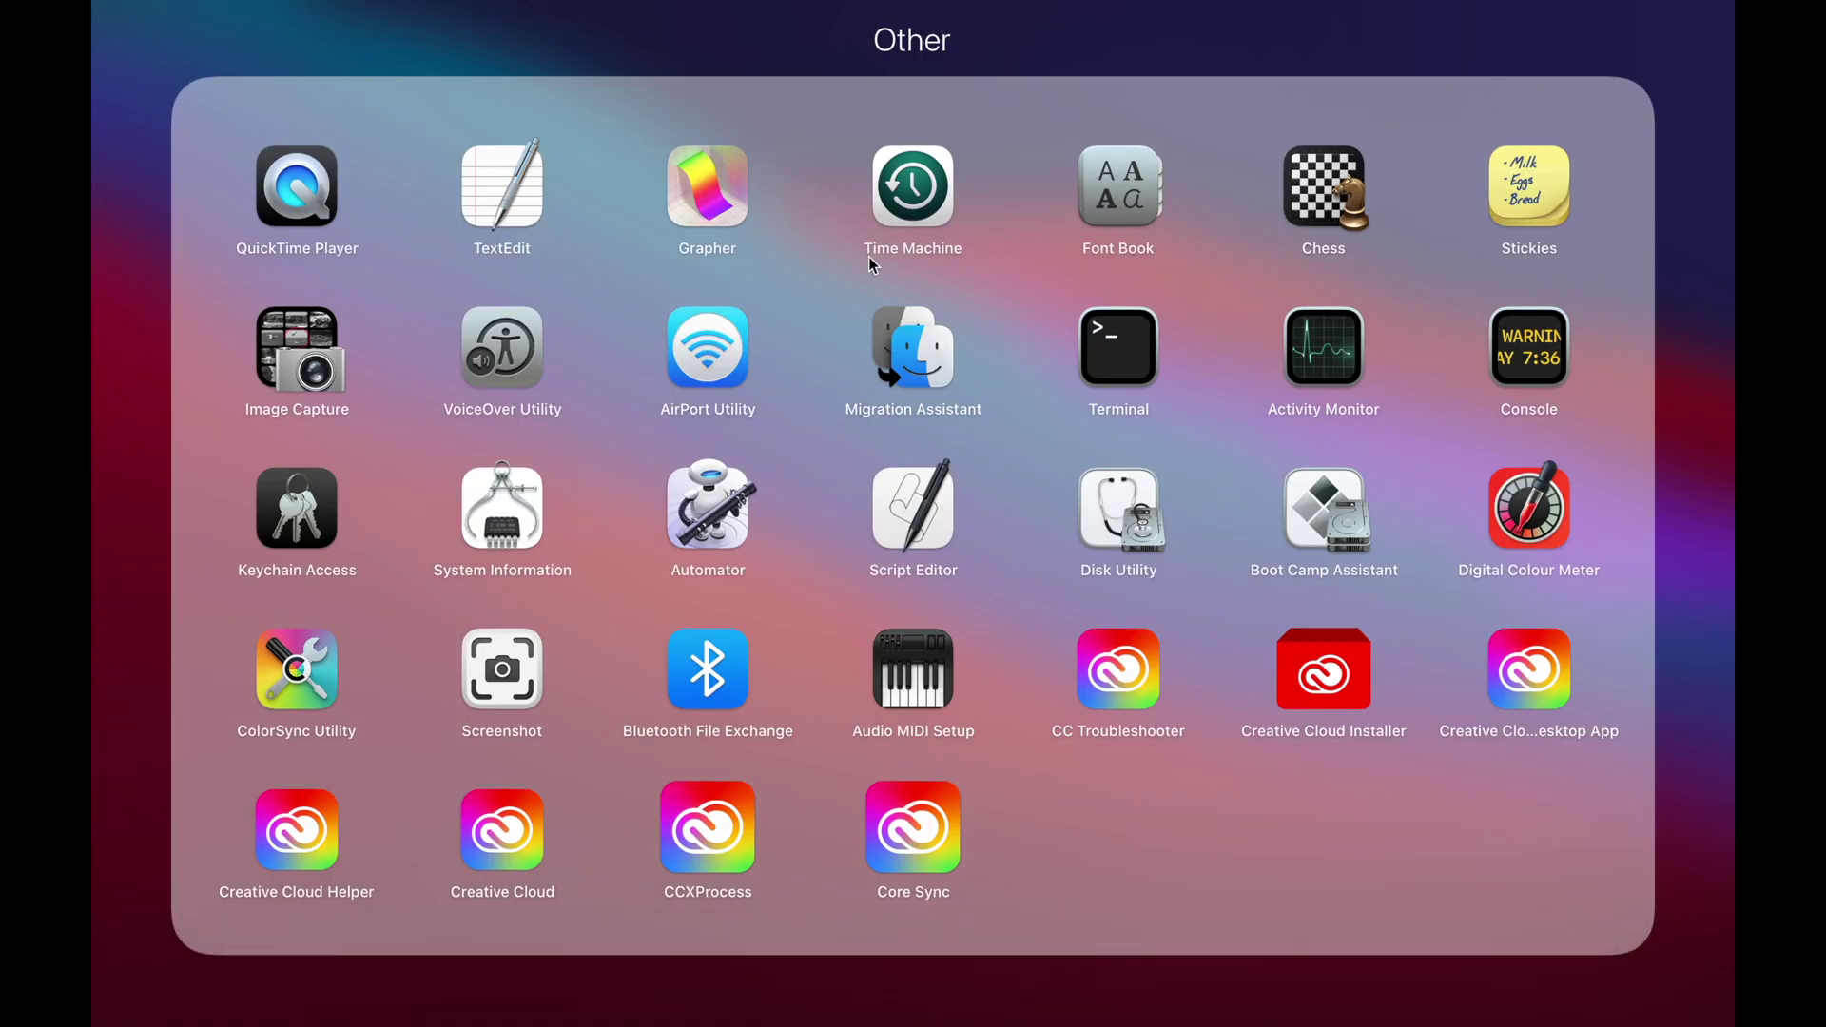
left_click(1685, 628)
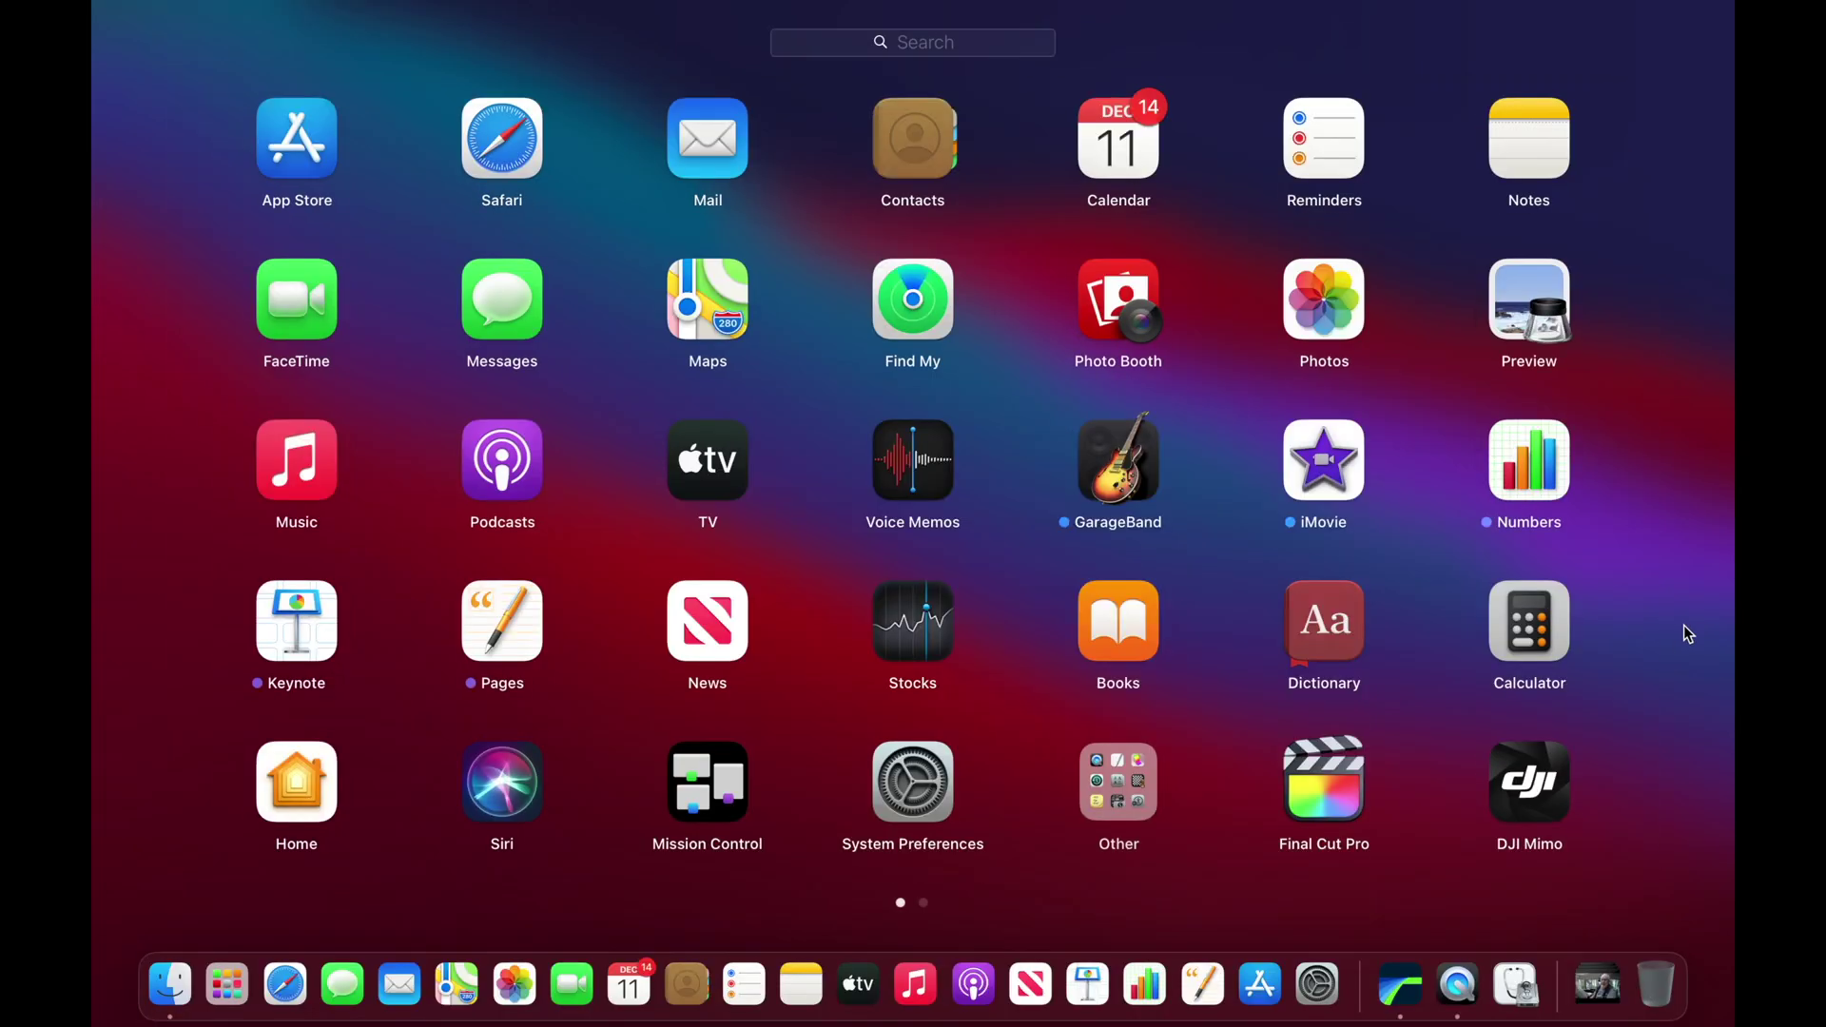
left_click(1334, 788)
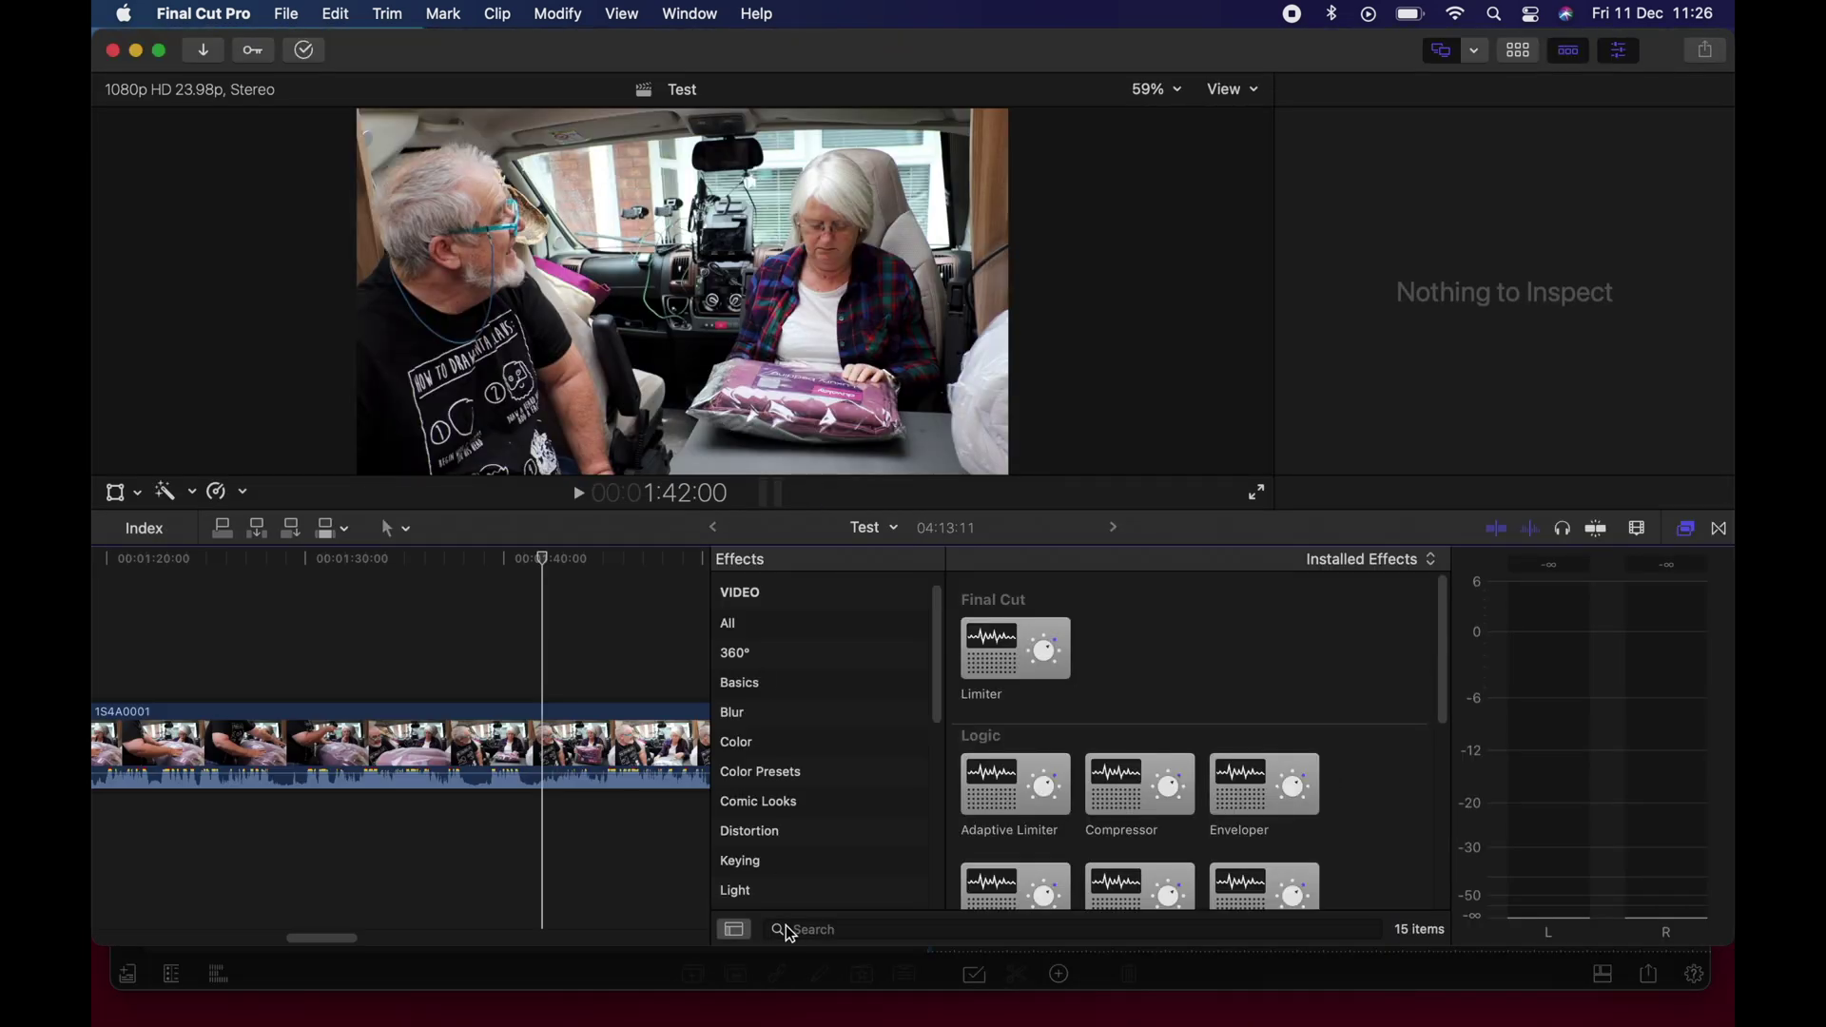
left_click(719, 980)
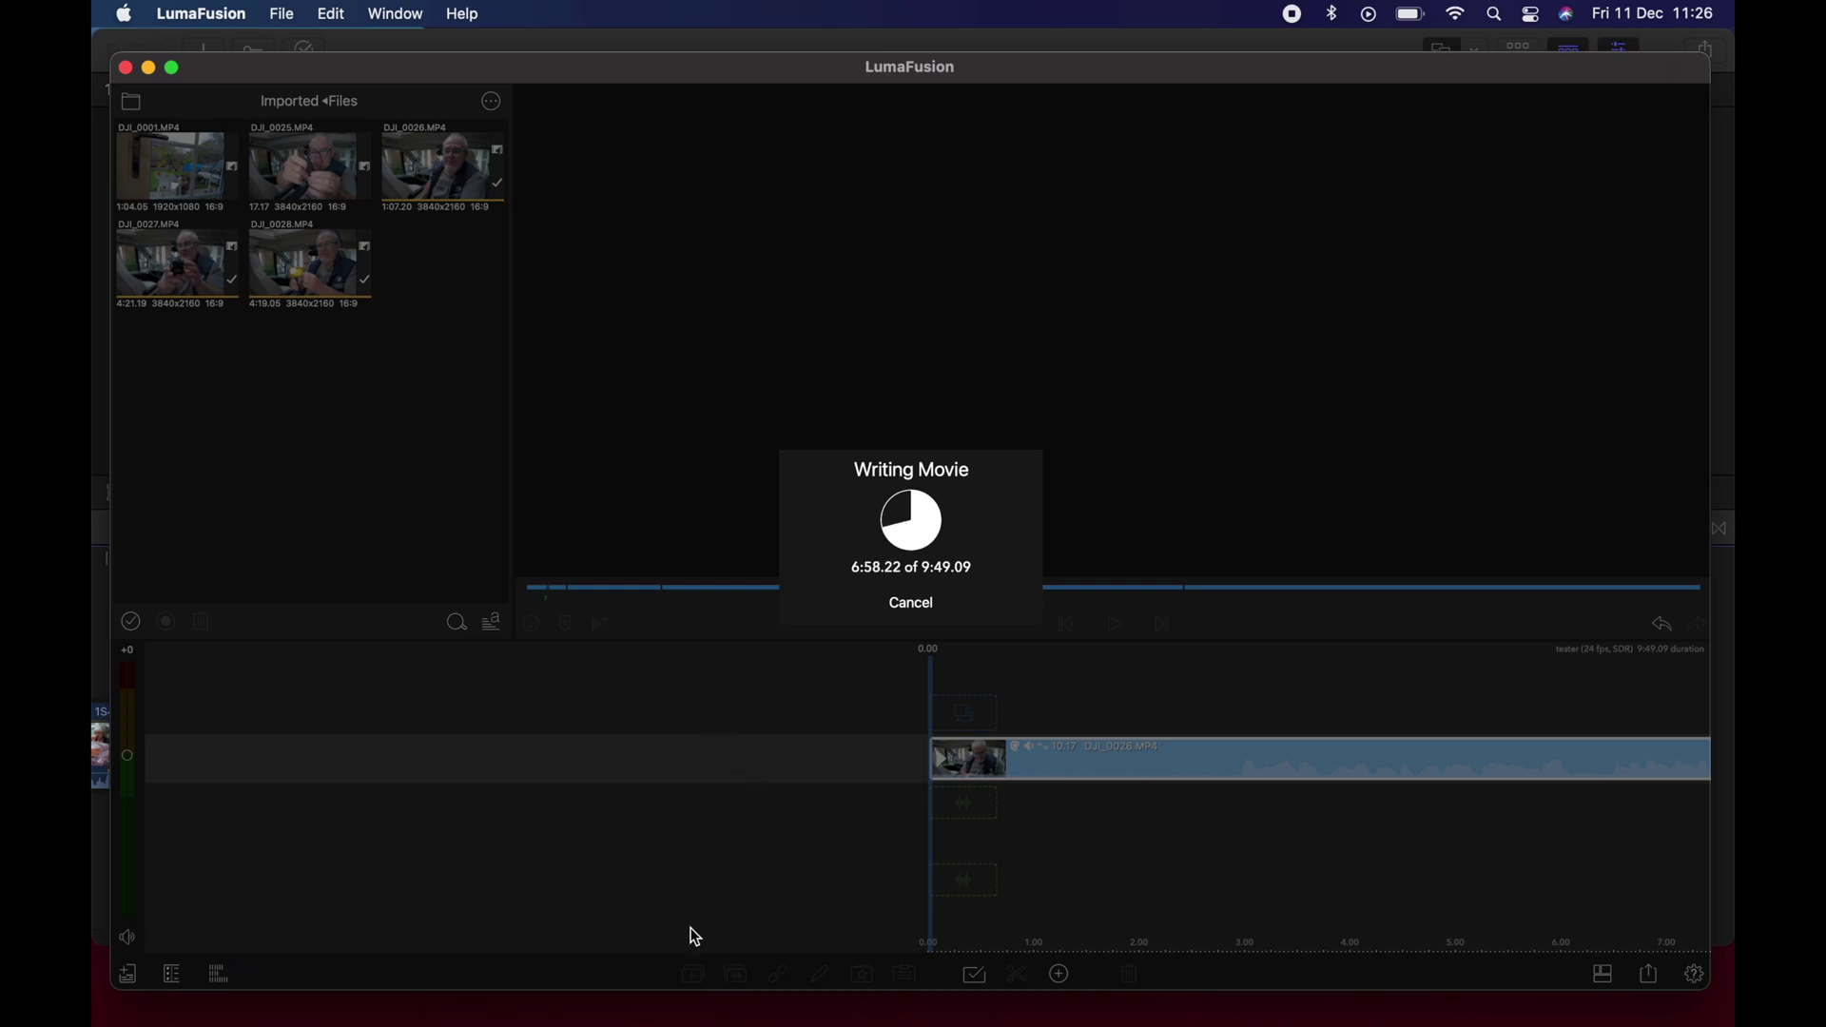
left_click(104, 837)
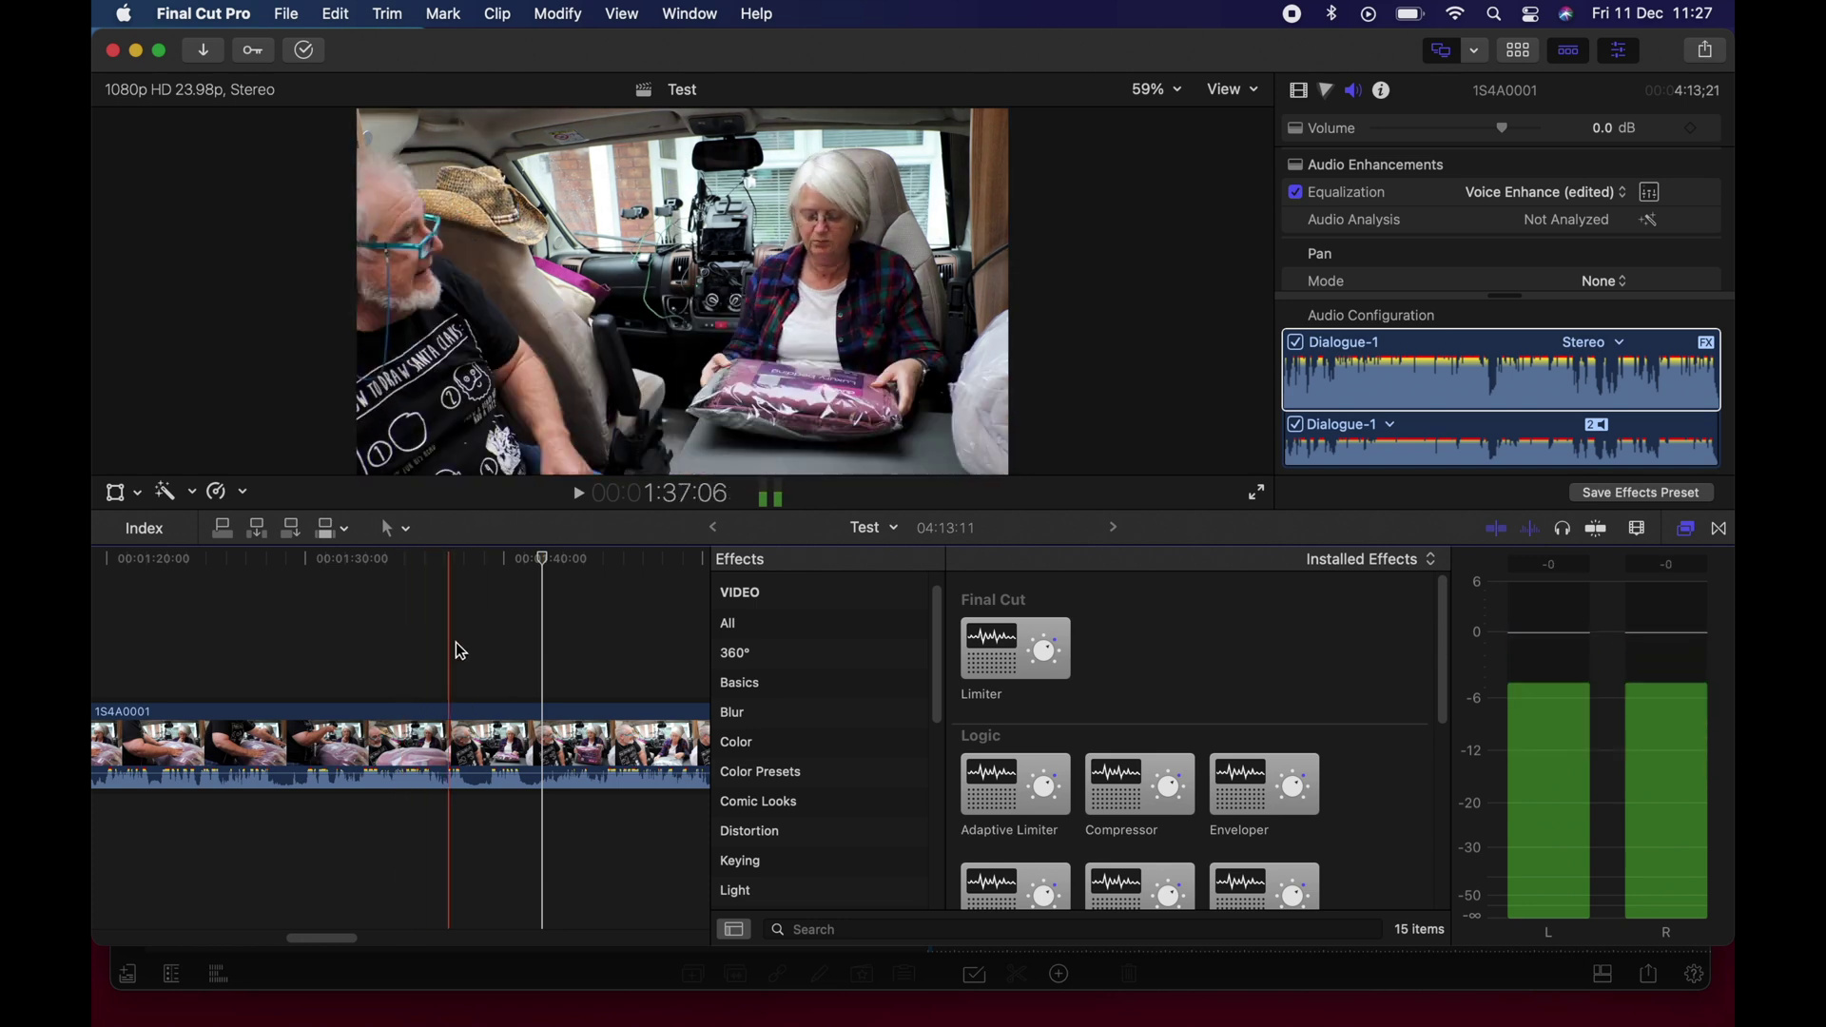
left_click(523, 975)
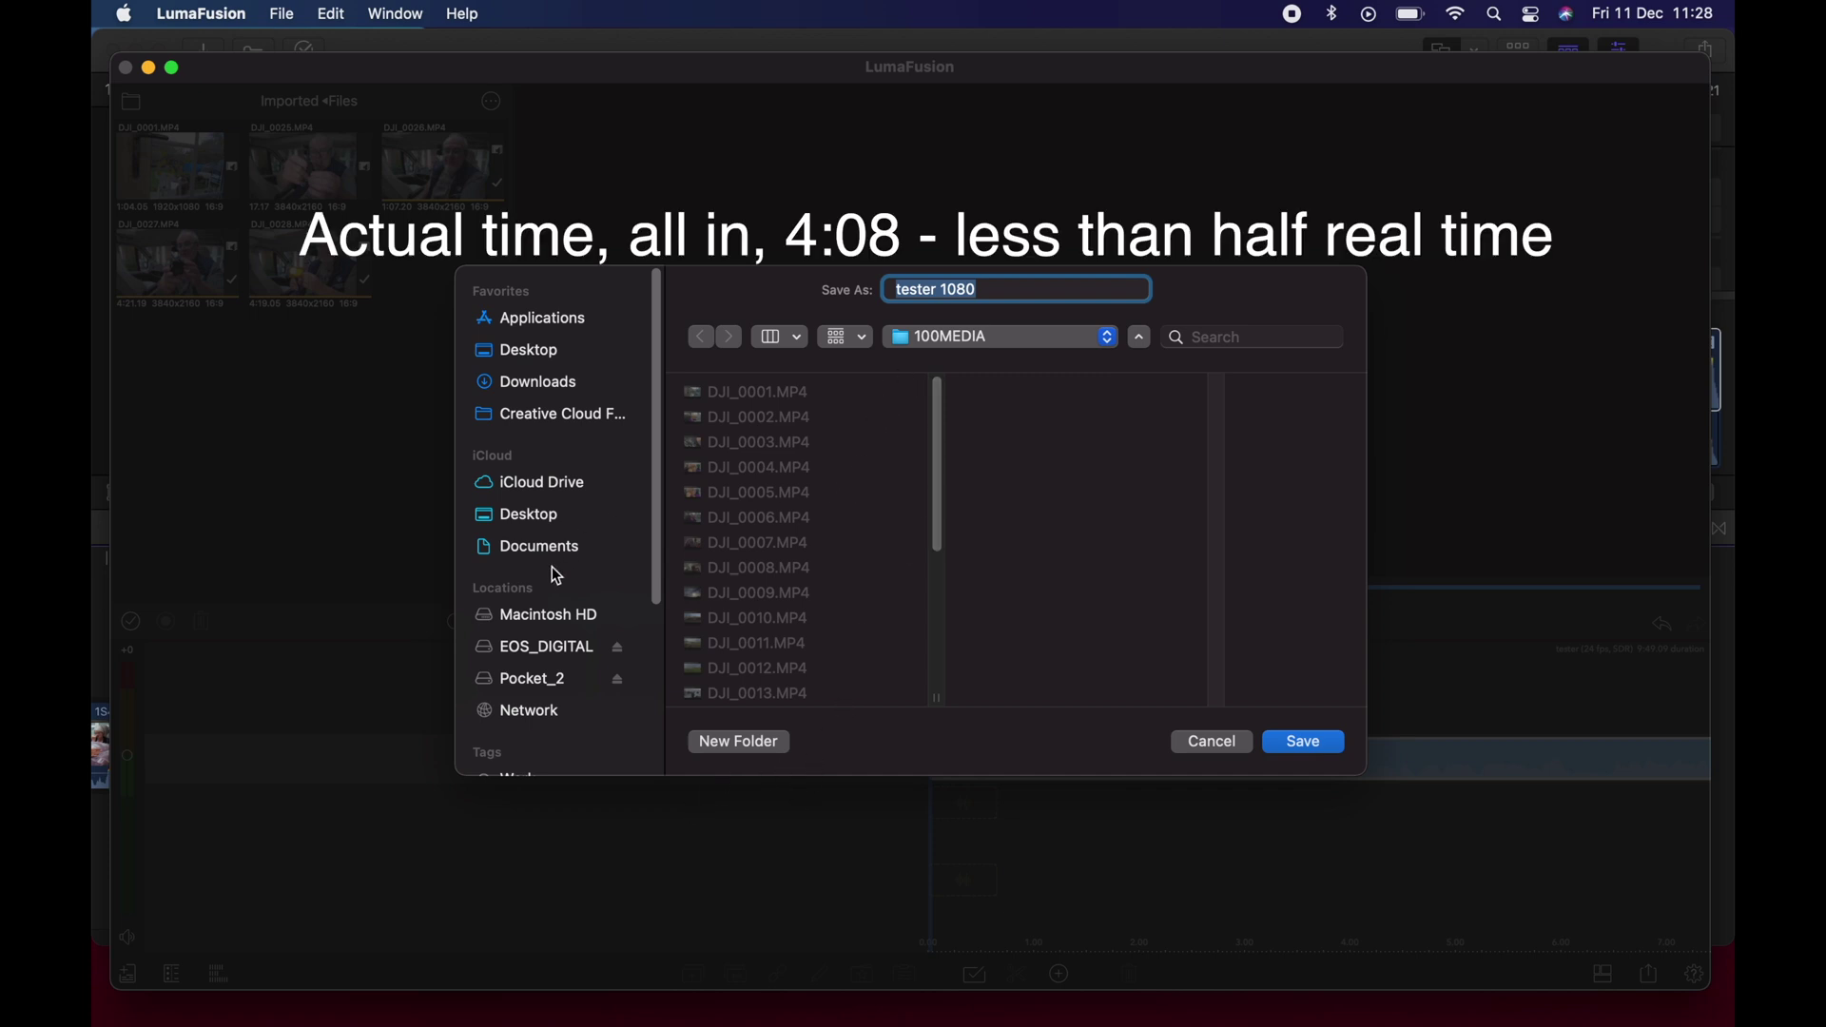
Save the 'tester 1080' export into the Downloads folder.
left_click(535, 384)
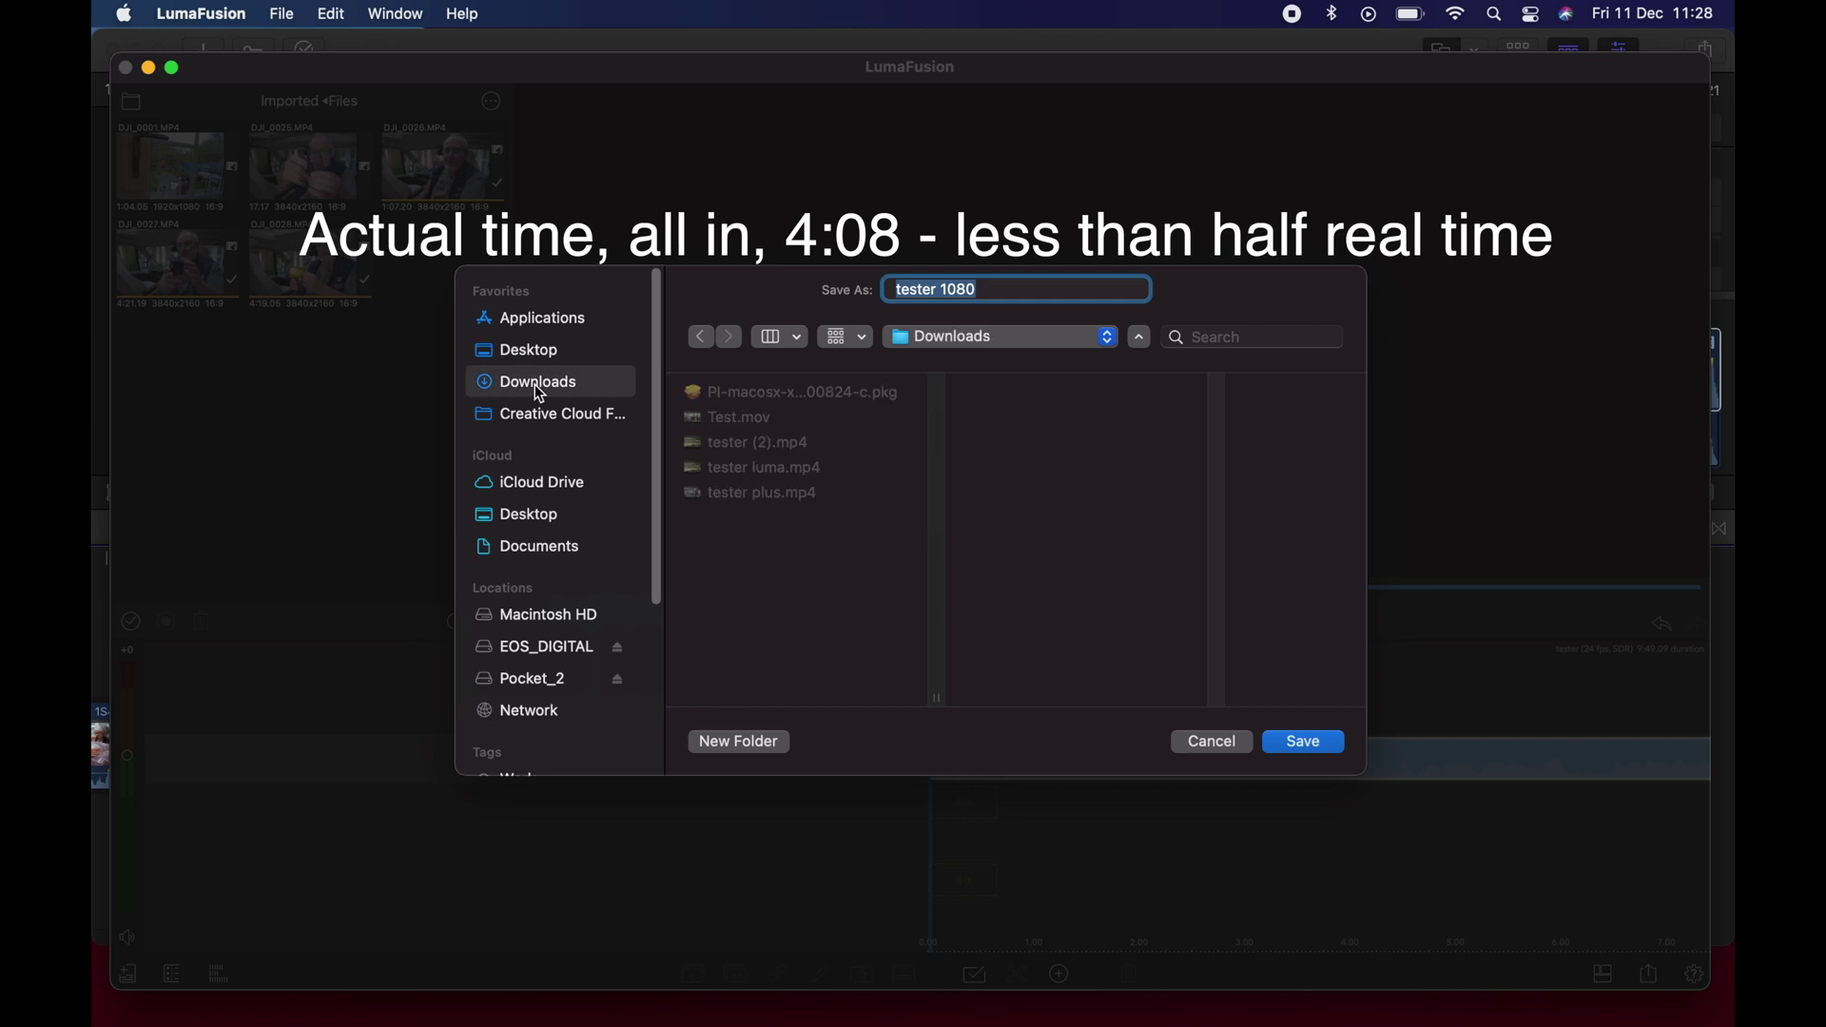
left_click(1313, 743)
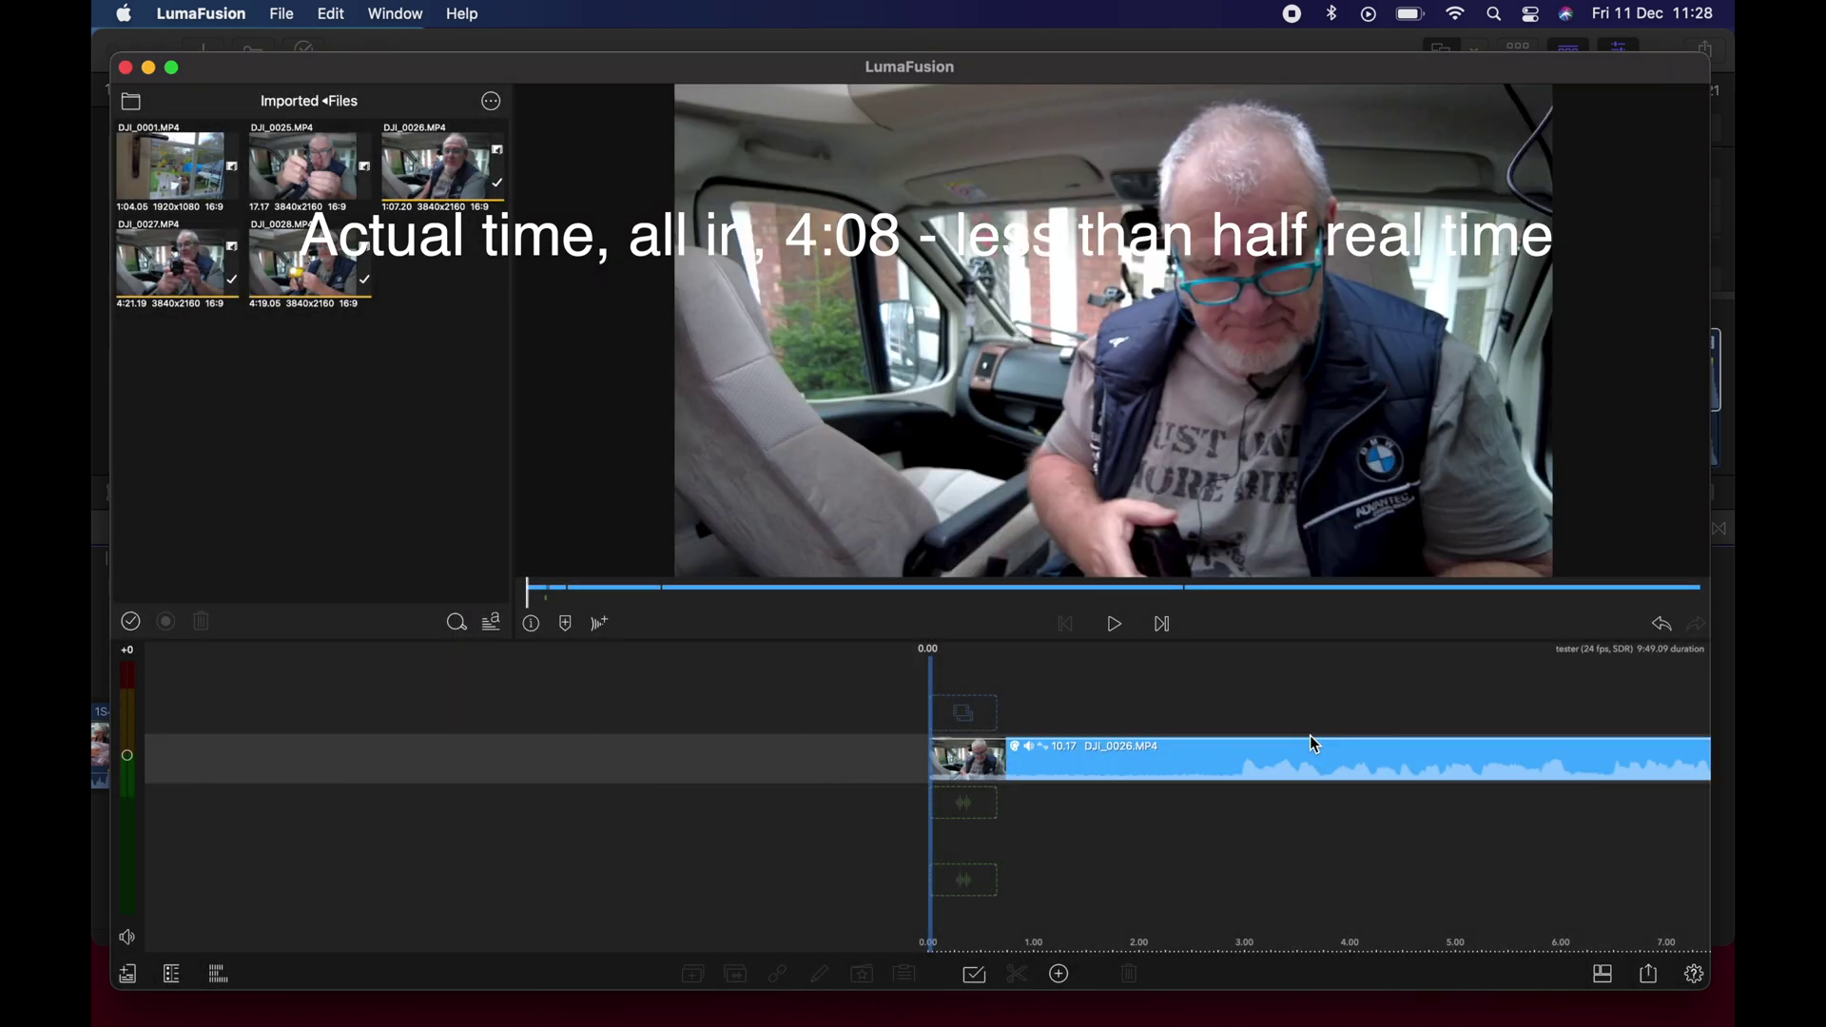